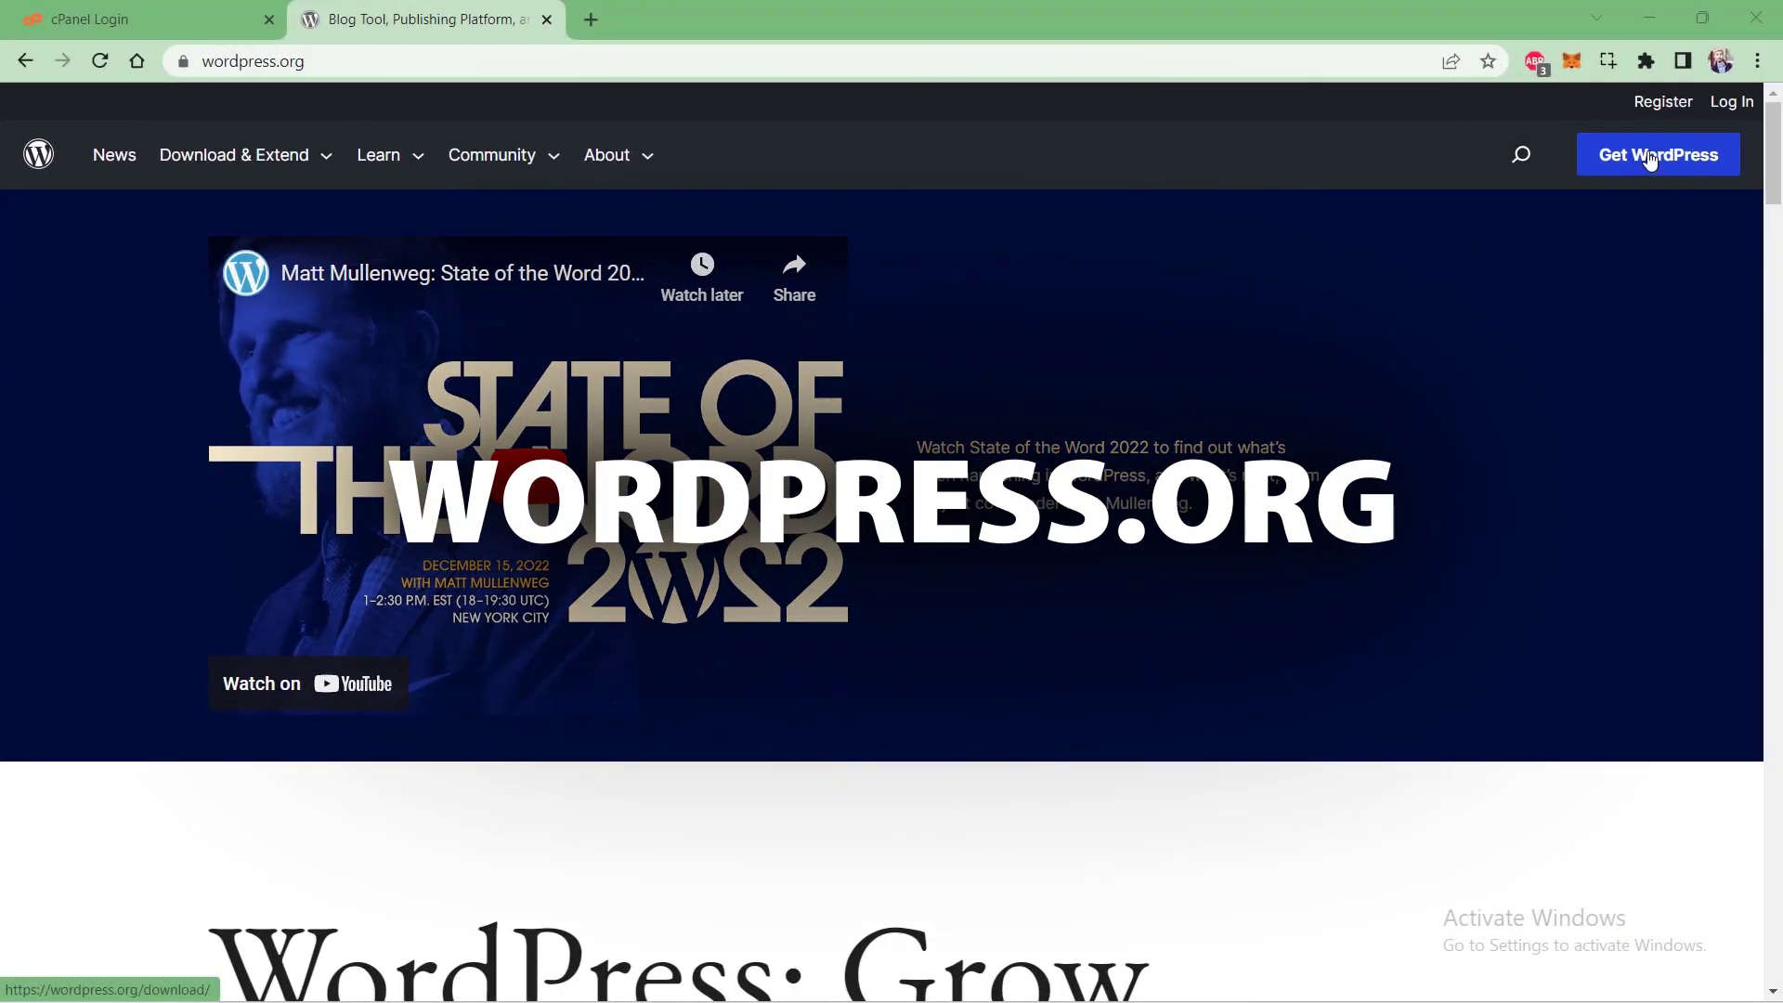
Download the WordPress 6.1.1 zip from WordPress.org and switch to the cPanel login tab.
scroll(1449, 390, down, 5)
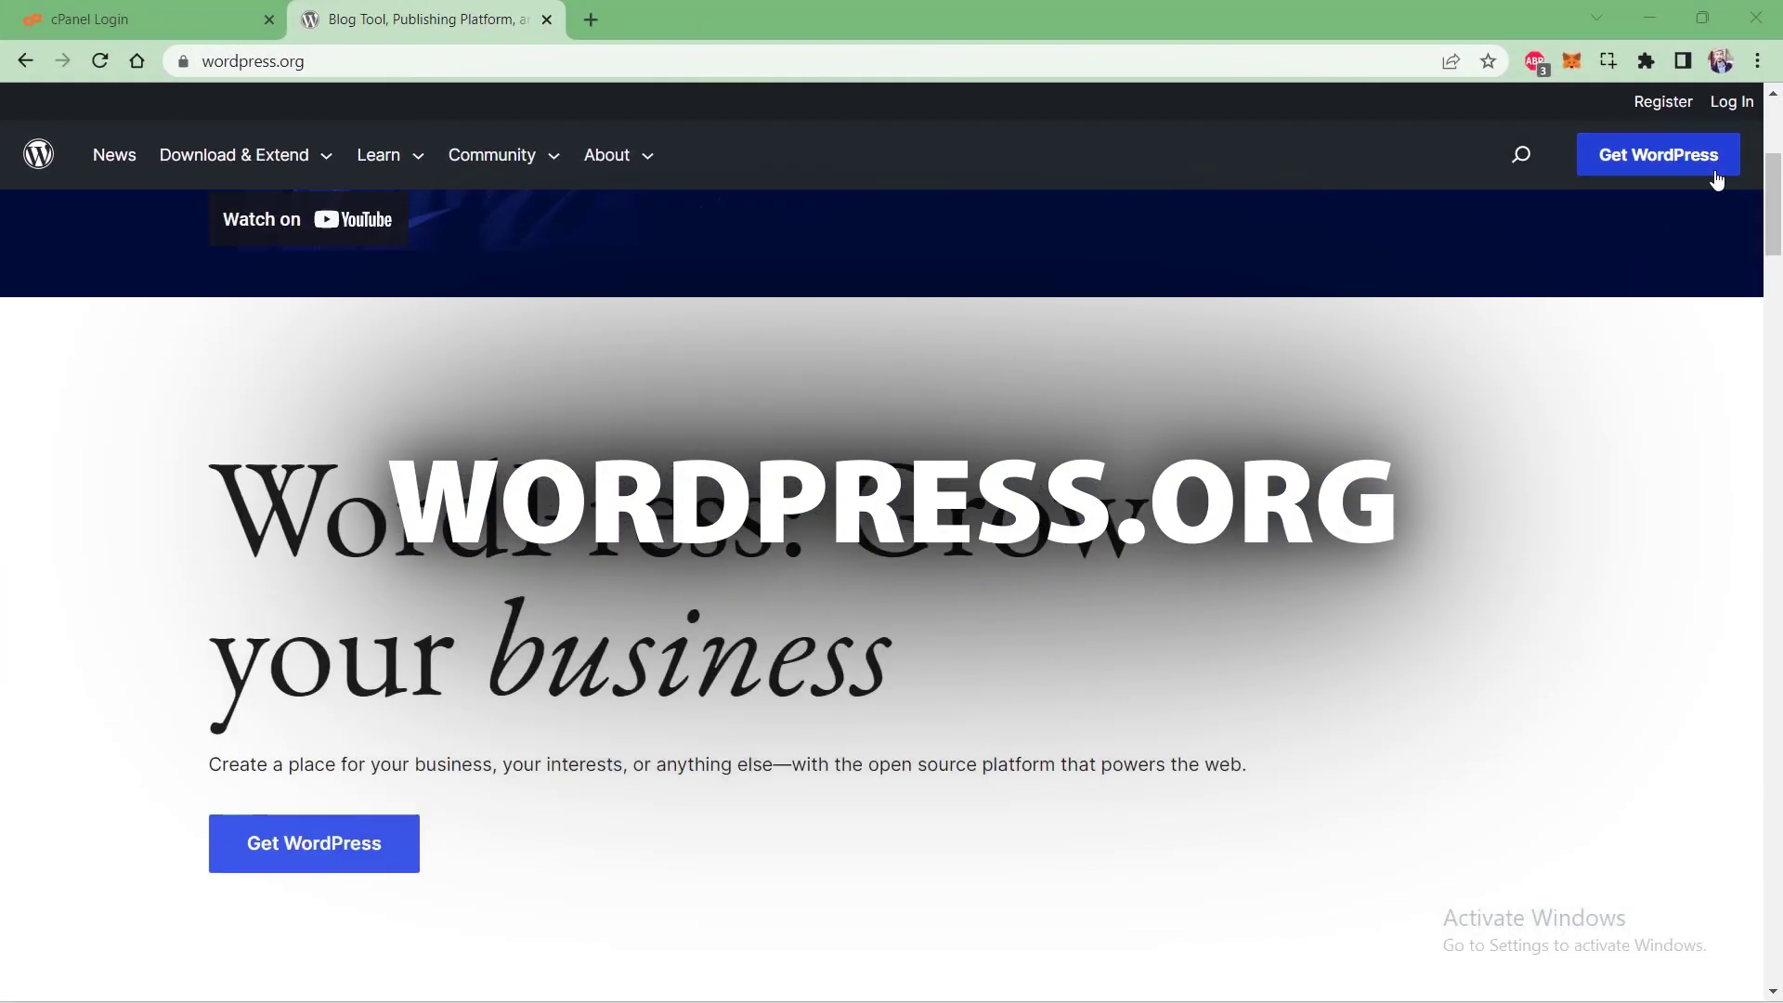
click(1715, 173)
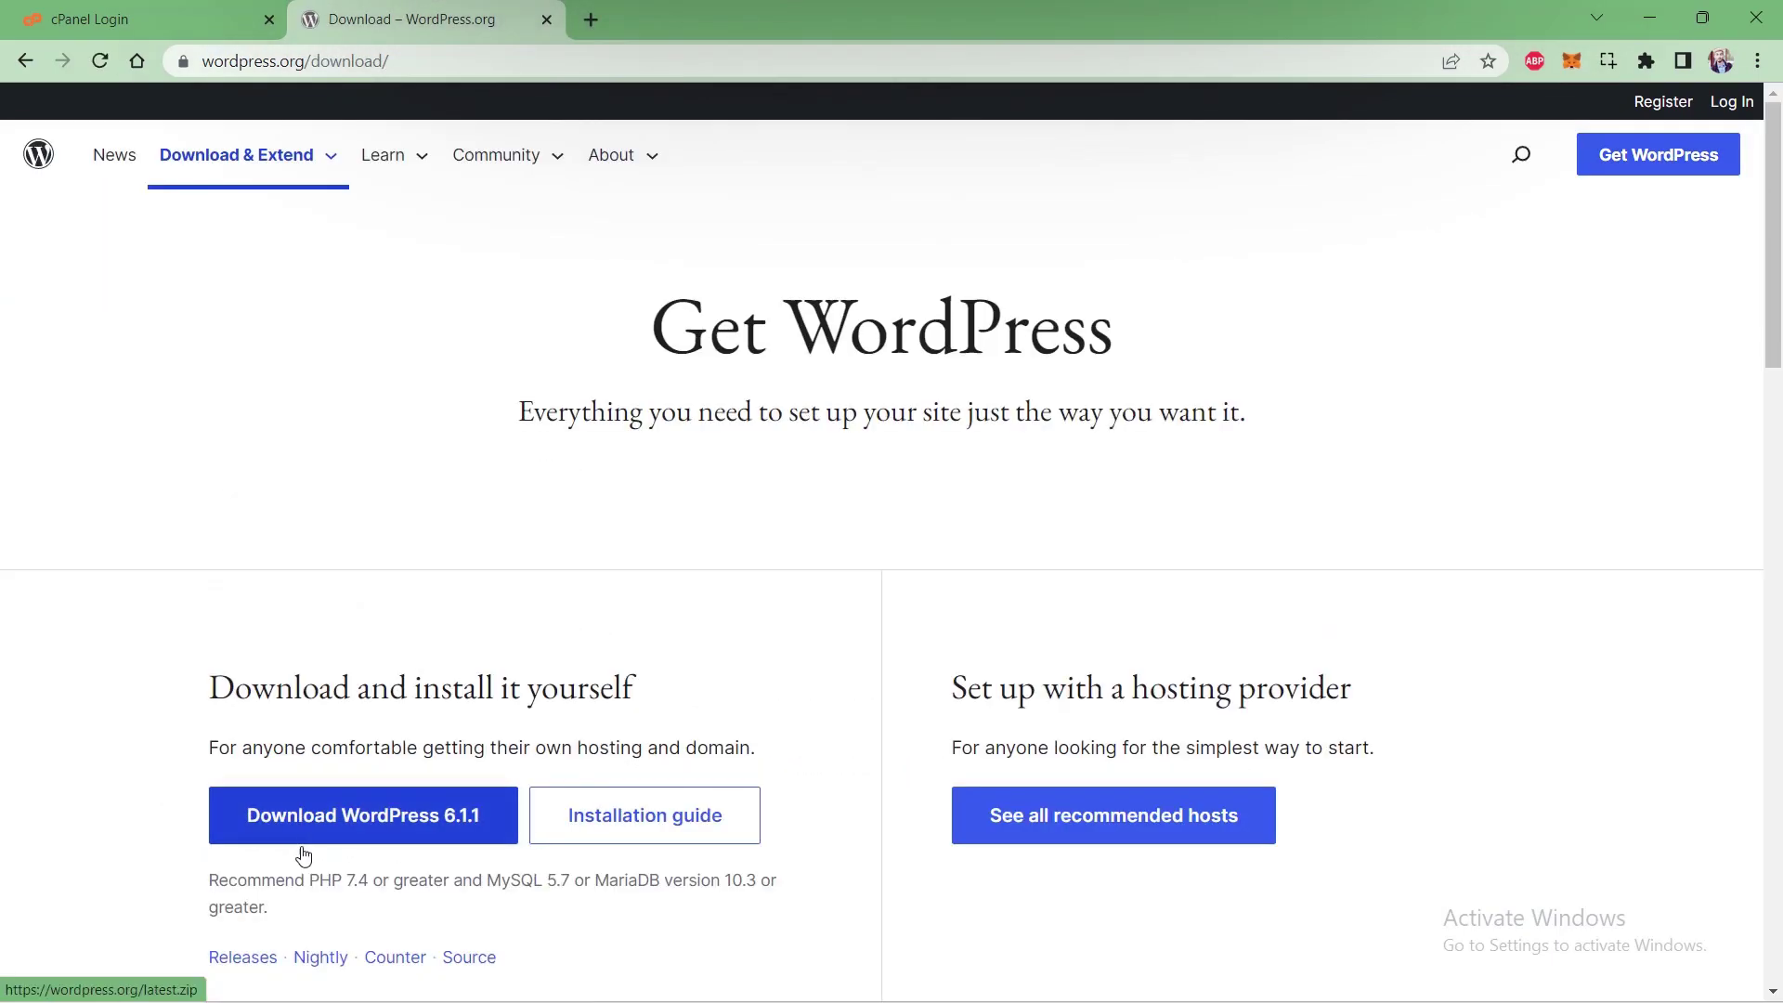
click(457, 834)
click(433, 835)
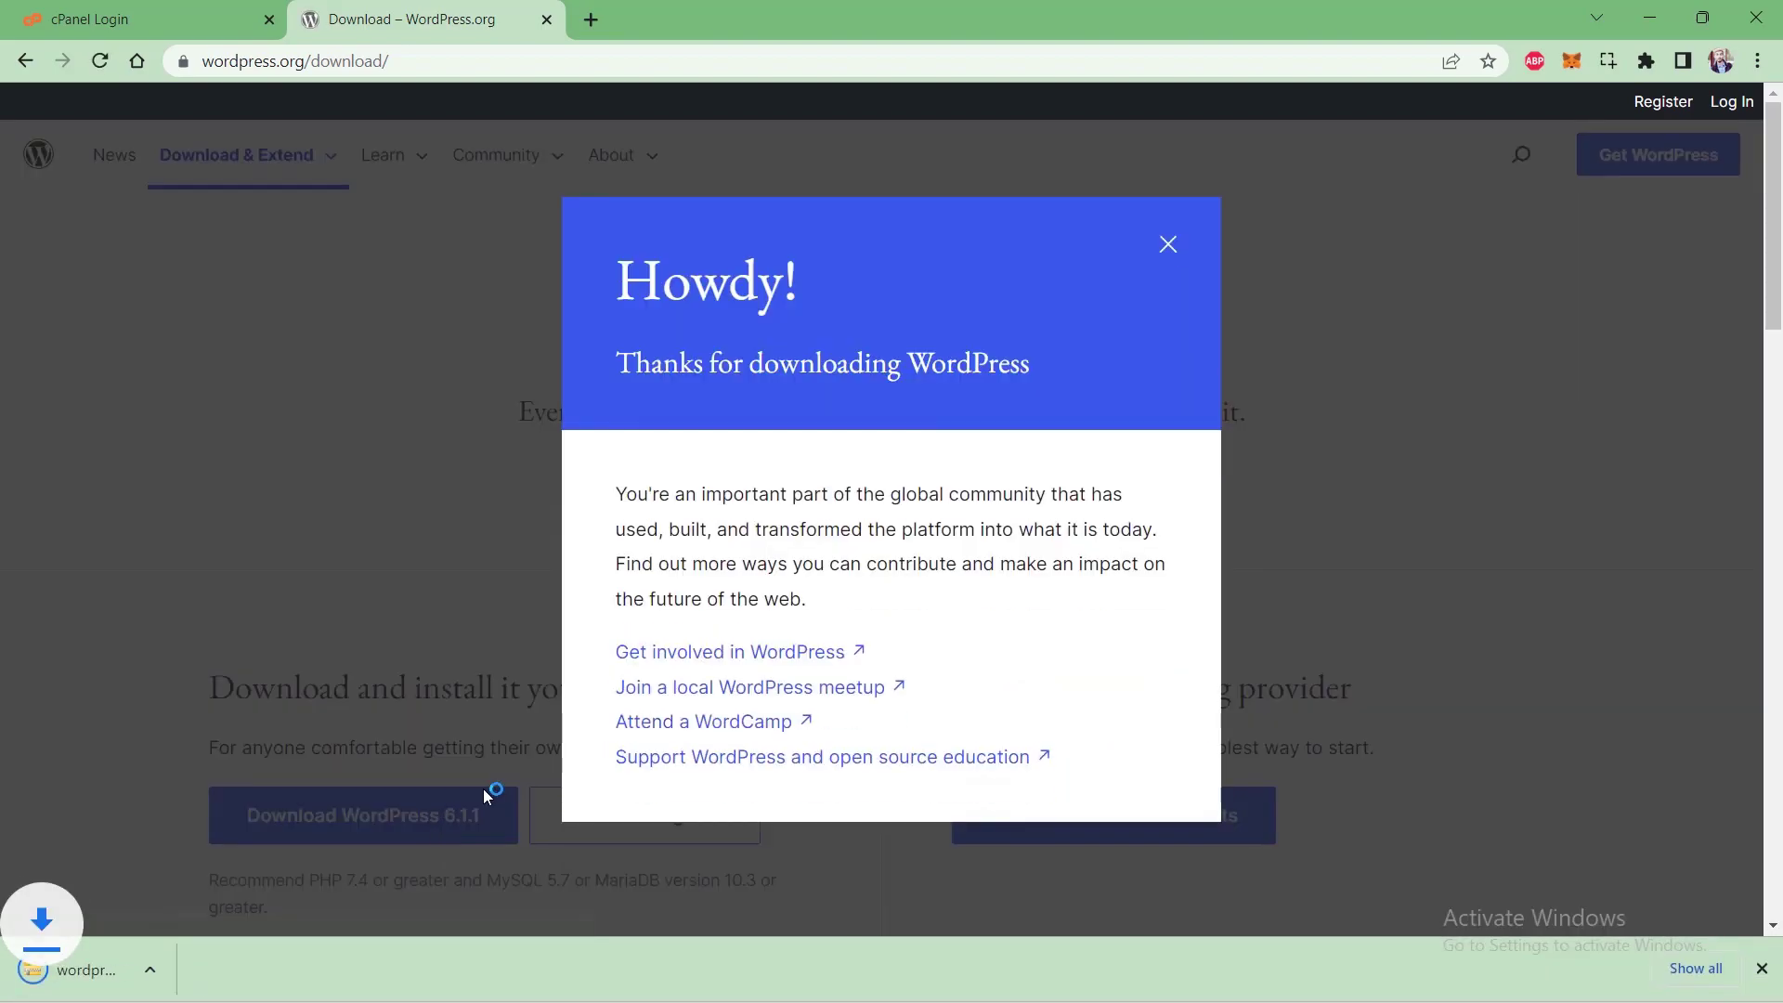
click(1169, 244)
click(166, 11)
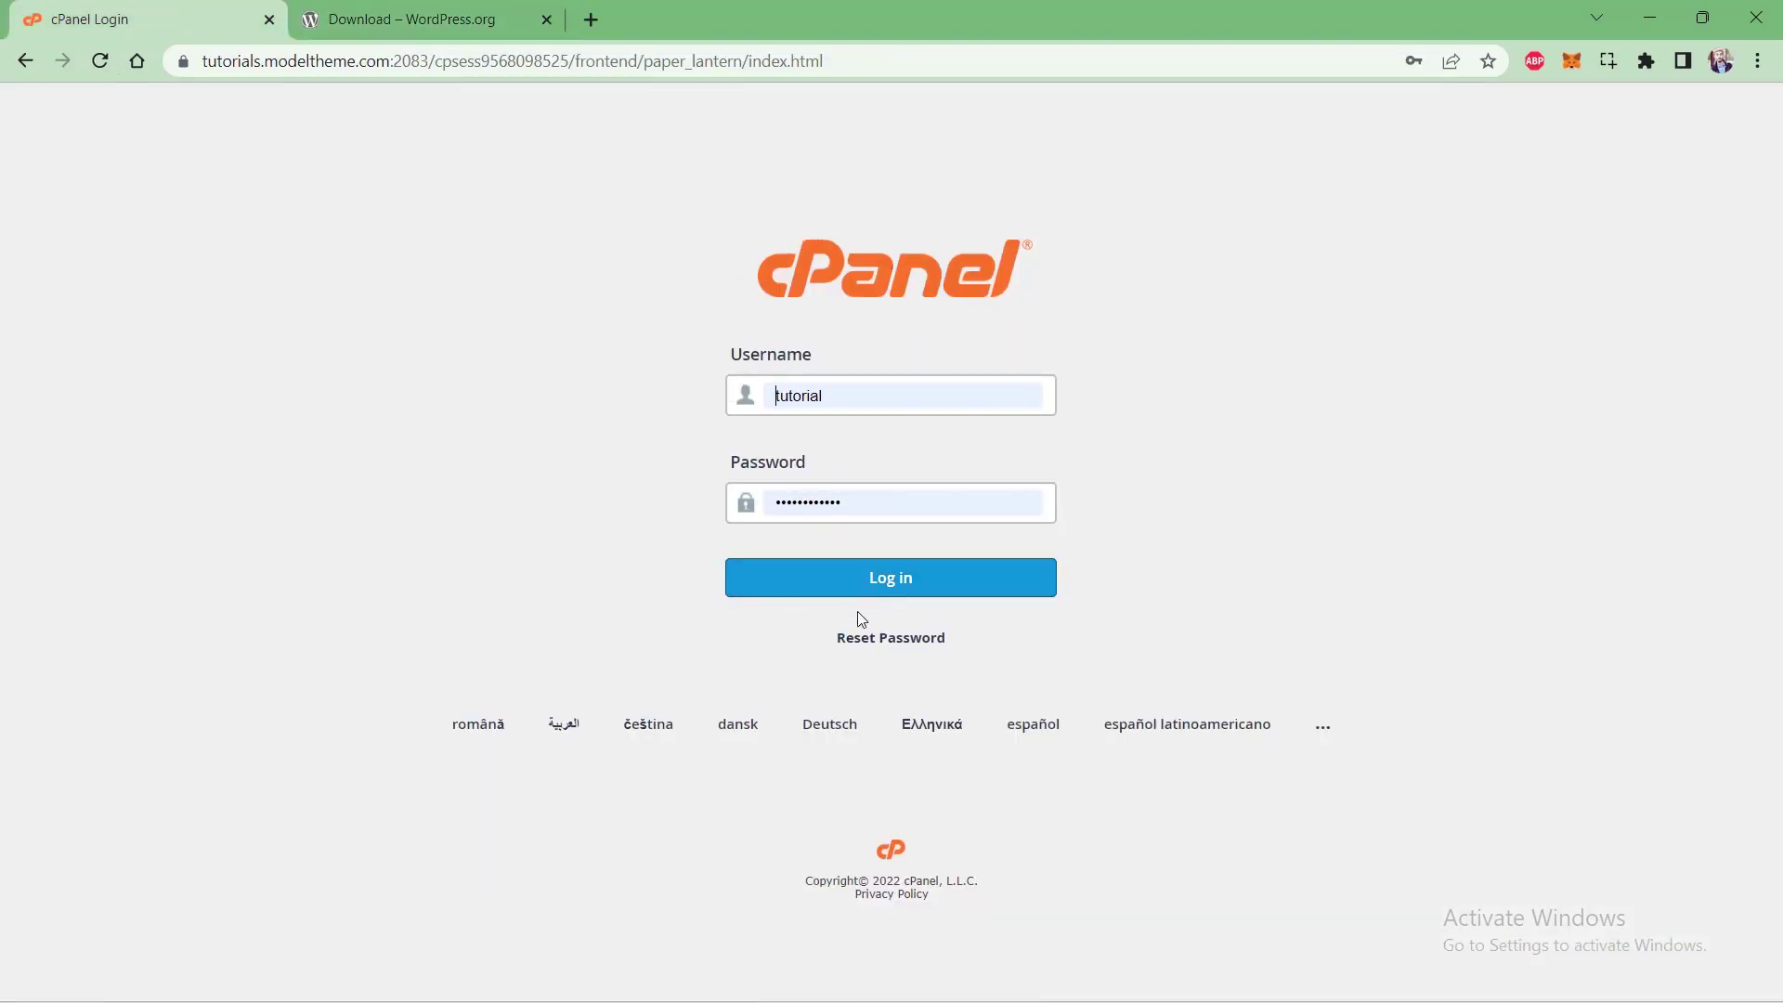
Log in to cPanel and scroll the dashboard down to the Databases section.
click(923, 585)
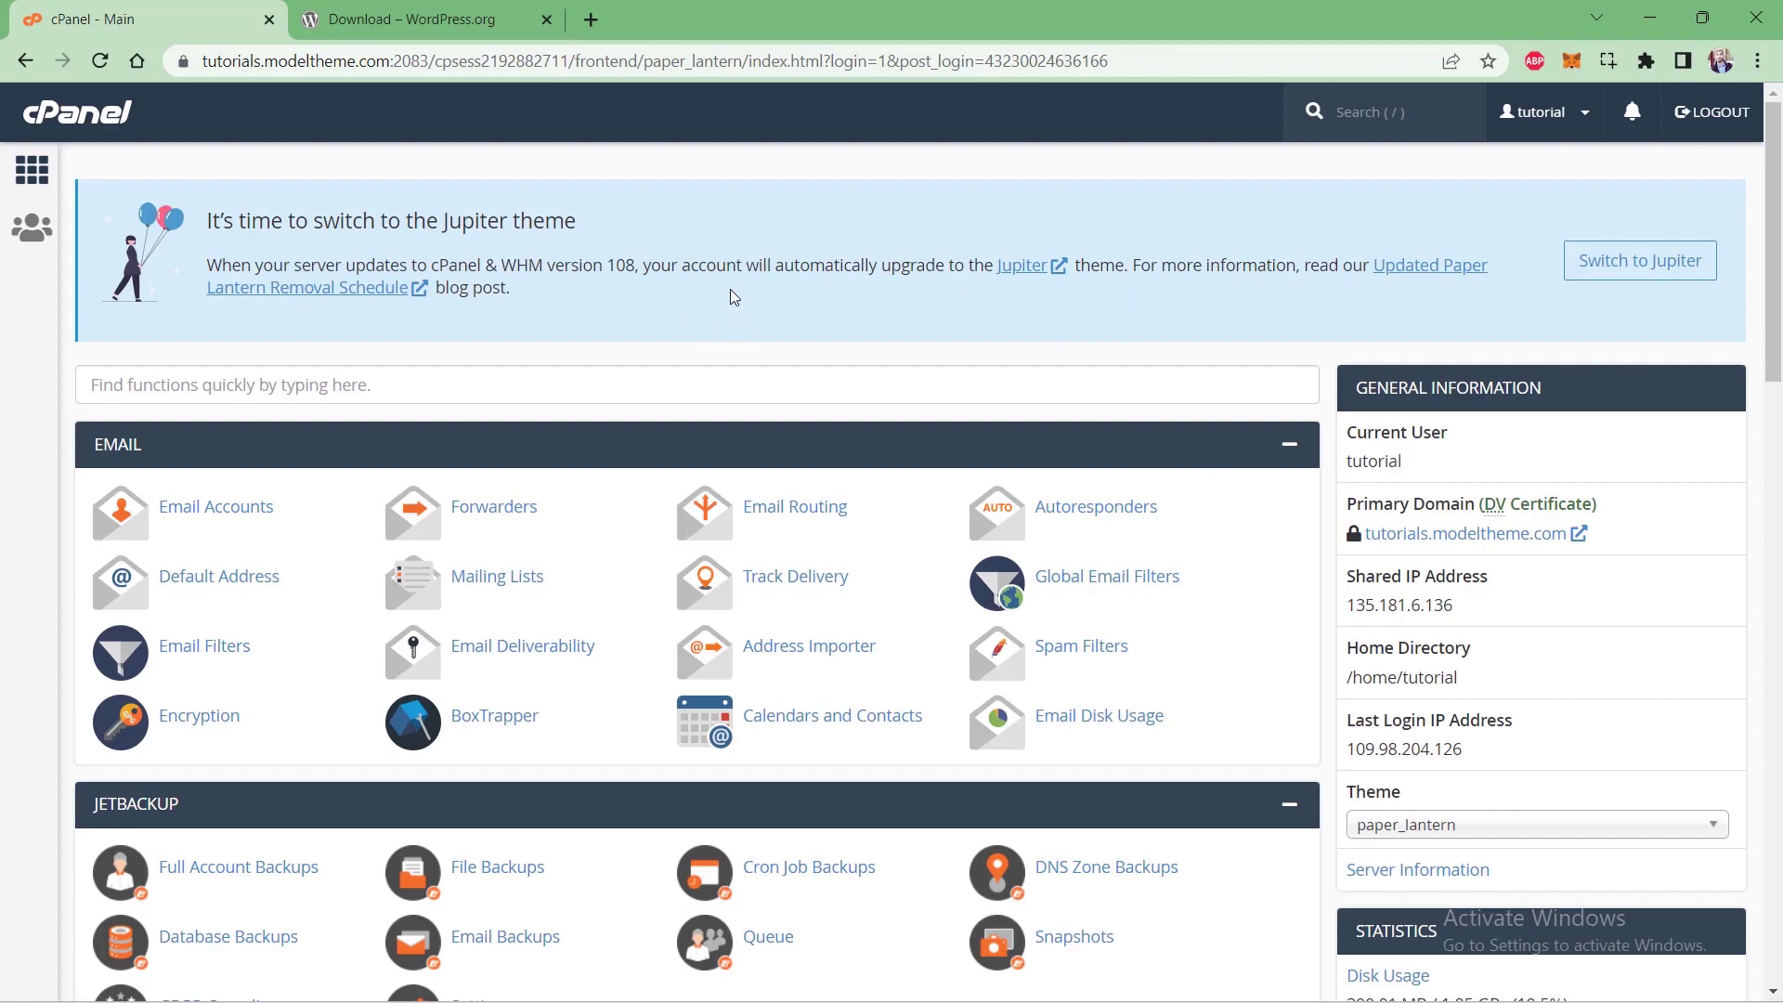
scroll(731, 291, down, 1)
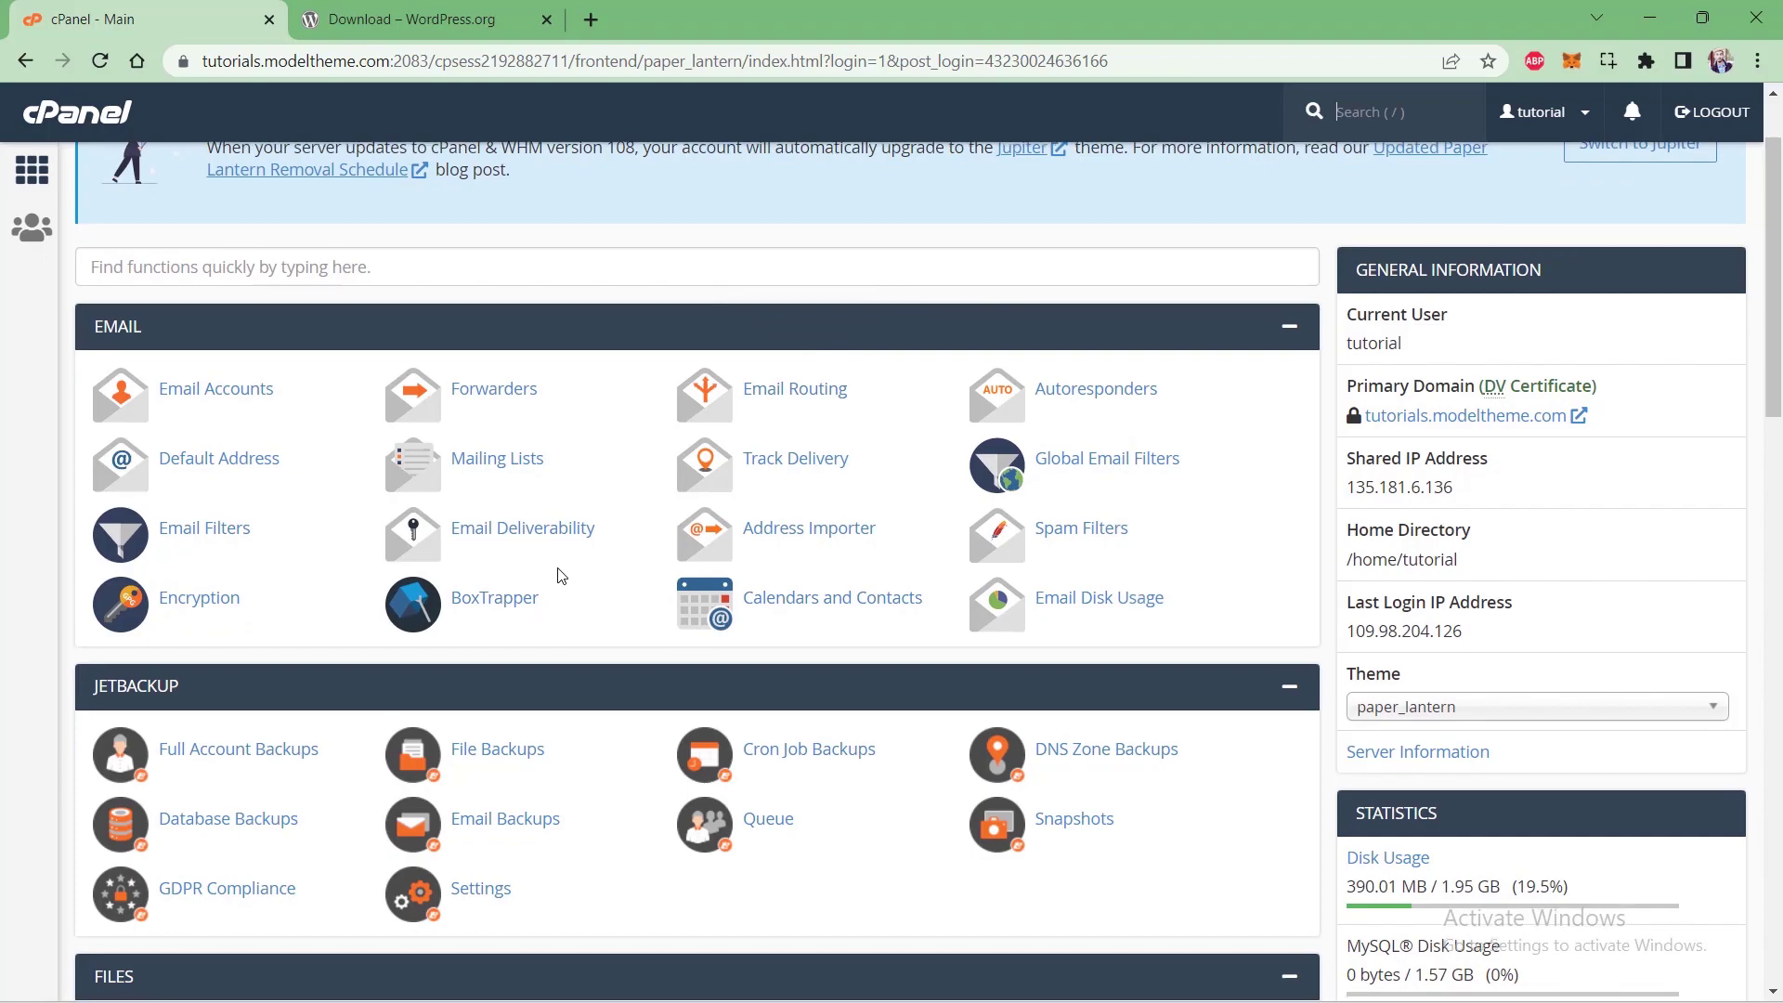
scroll(531, 631, down, 2)
scroll(529, 669, down, 1)
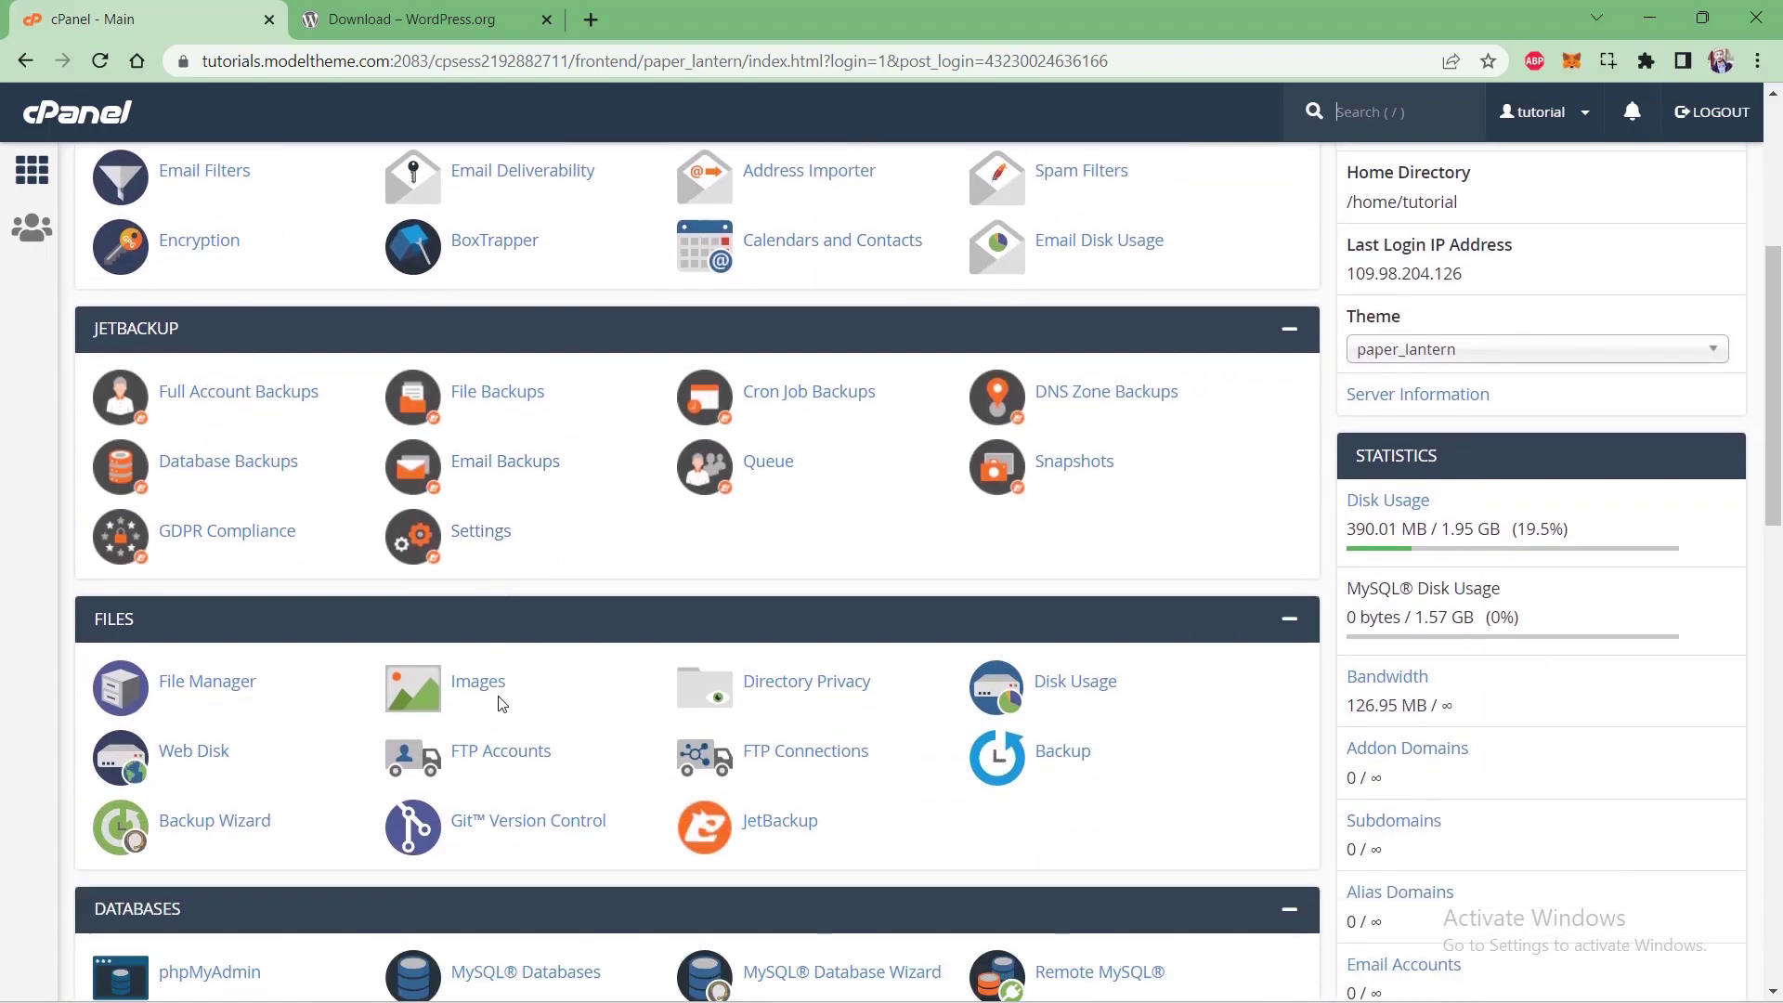
scroll(525, 678, down, 2)
scroll(520, 667, down, 2)
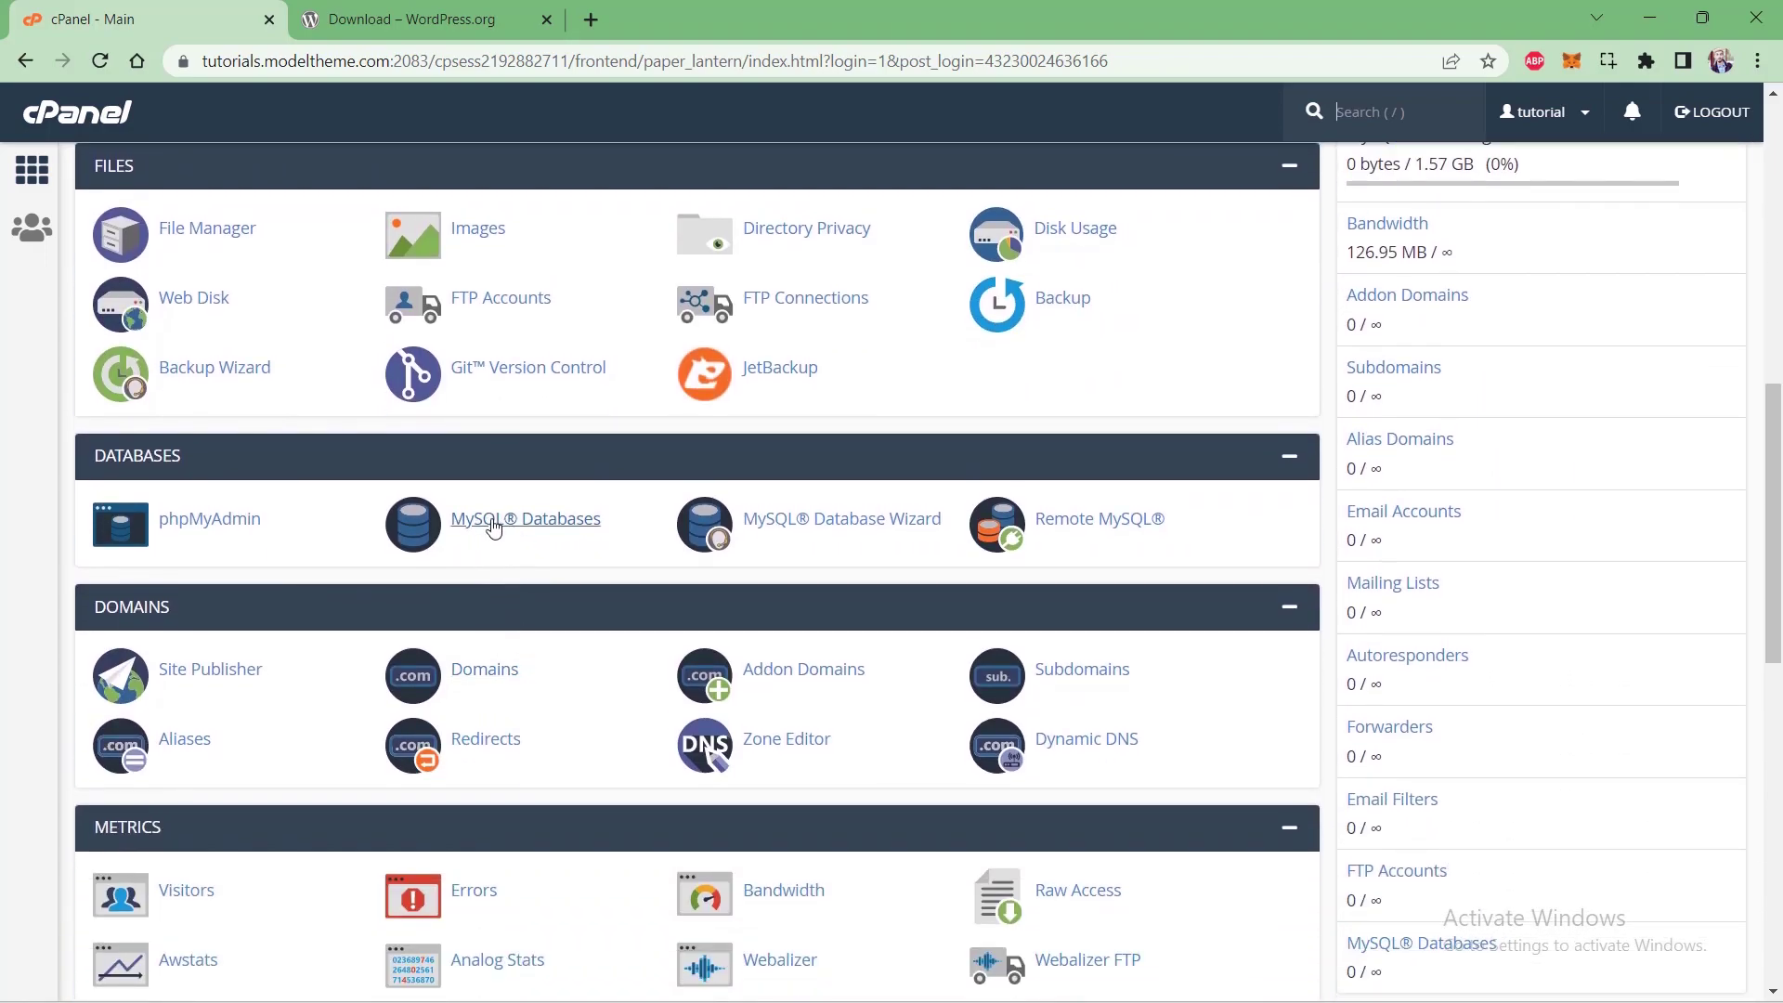
Create a MySQL database named testsite, producing tutorial_testsite.
click(509, 531)
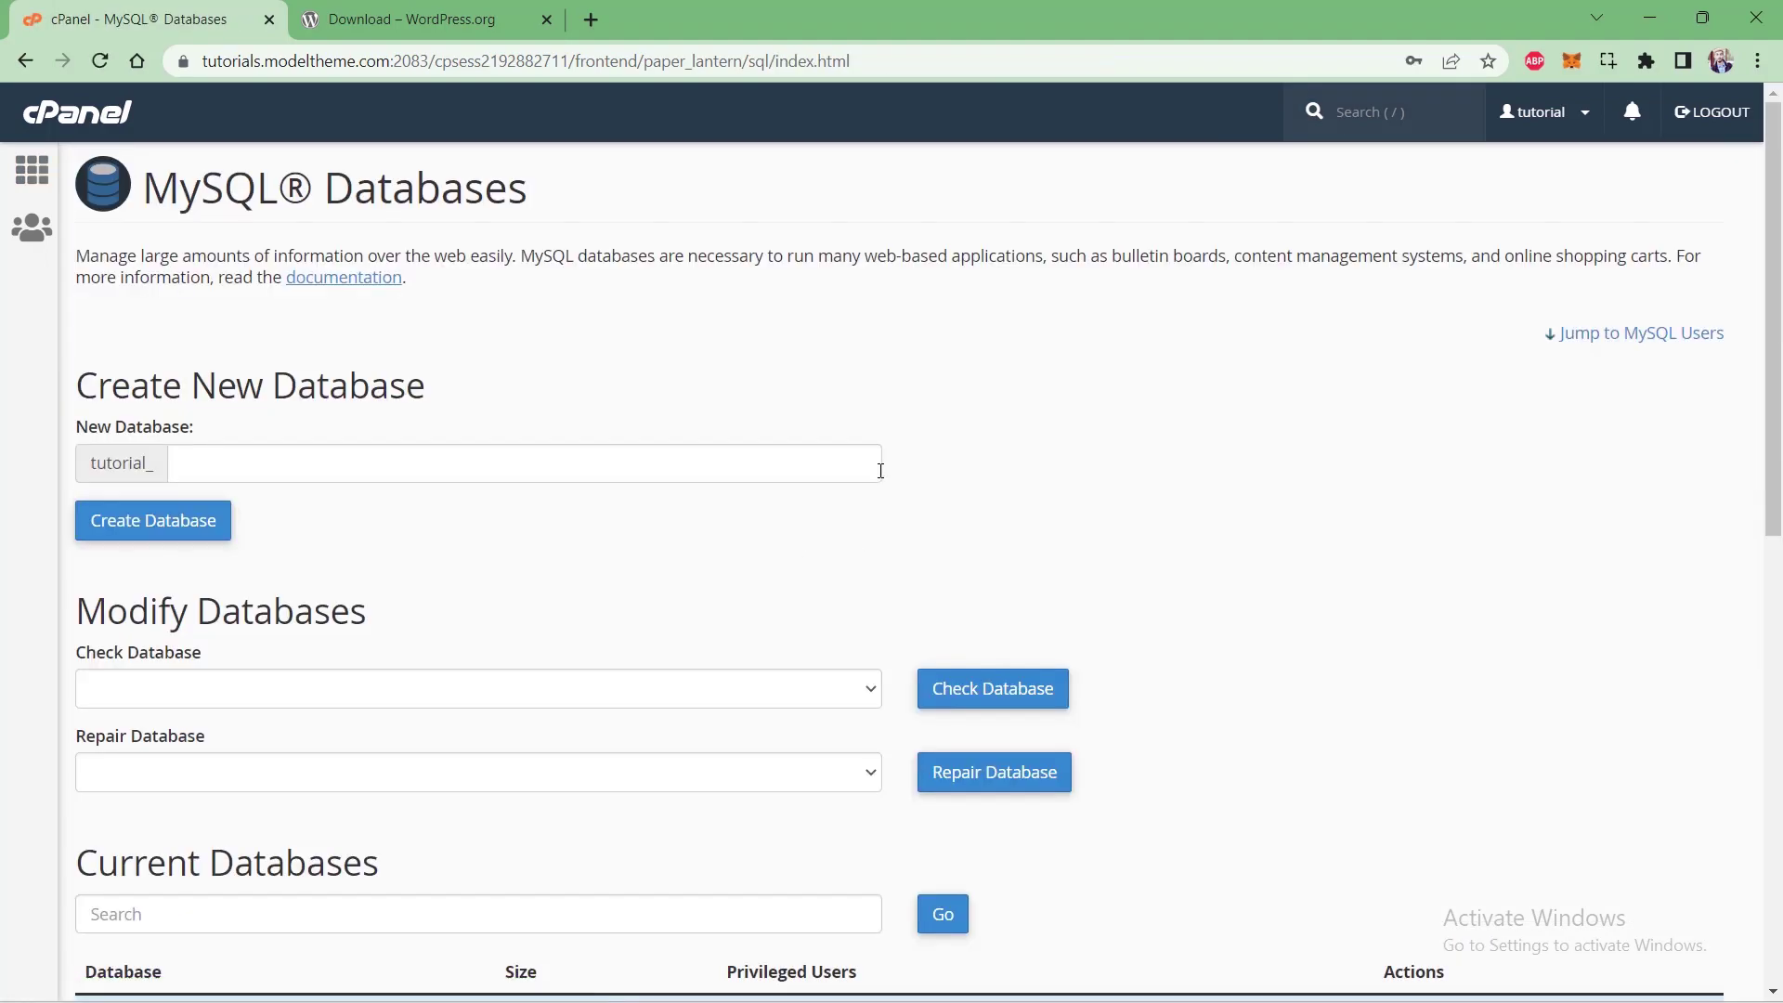
scroll(880, 470, down, 2)
scroll(358, 478, up, 1)
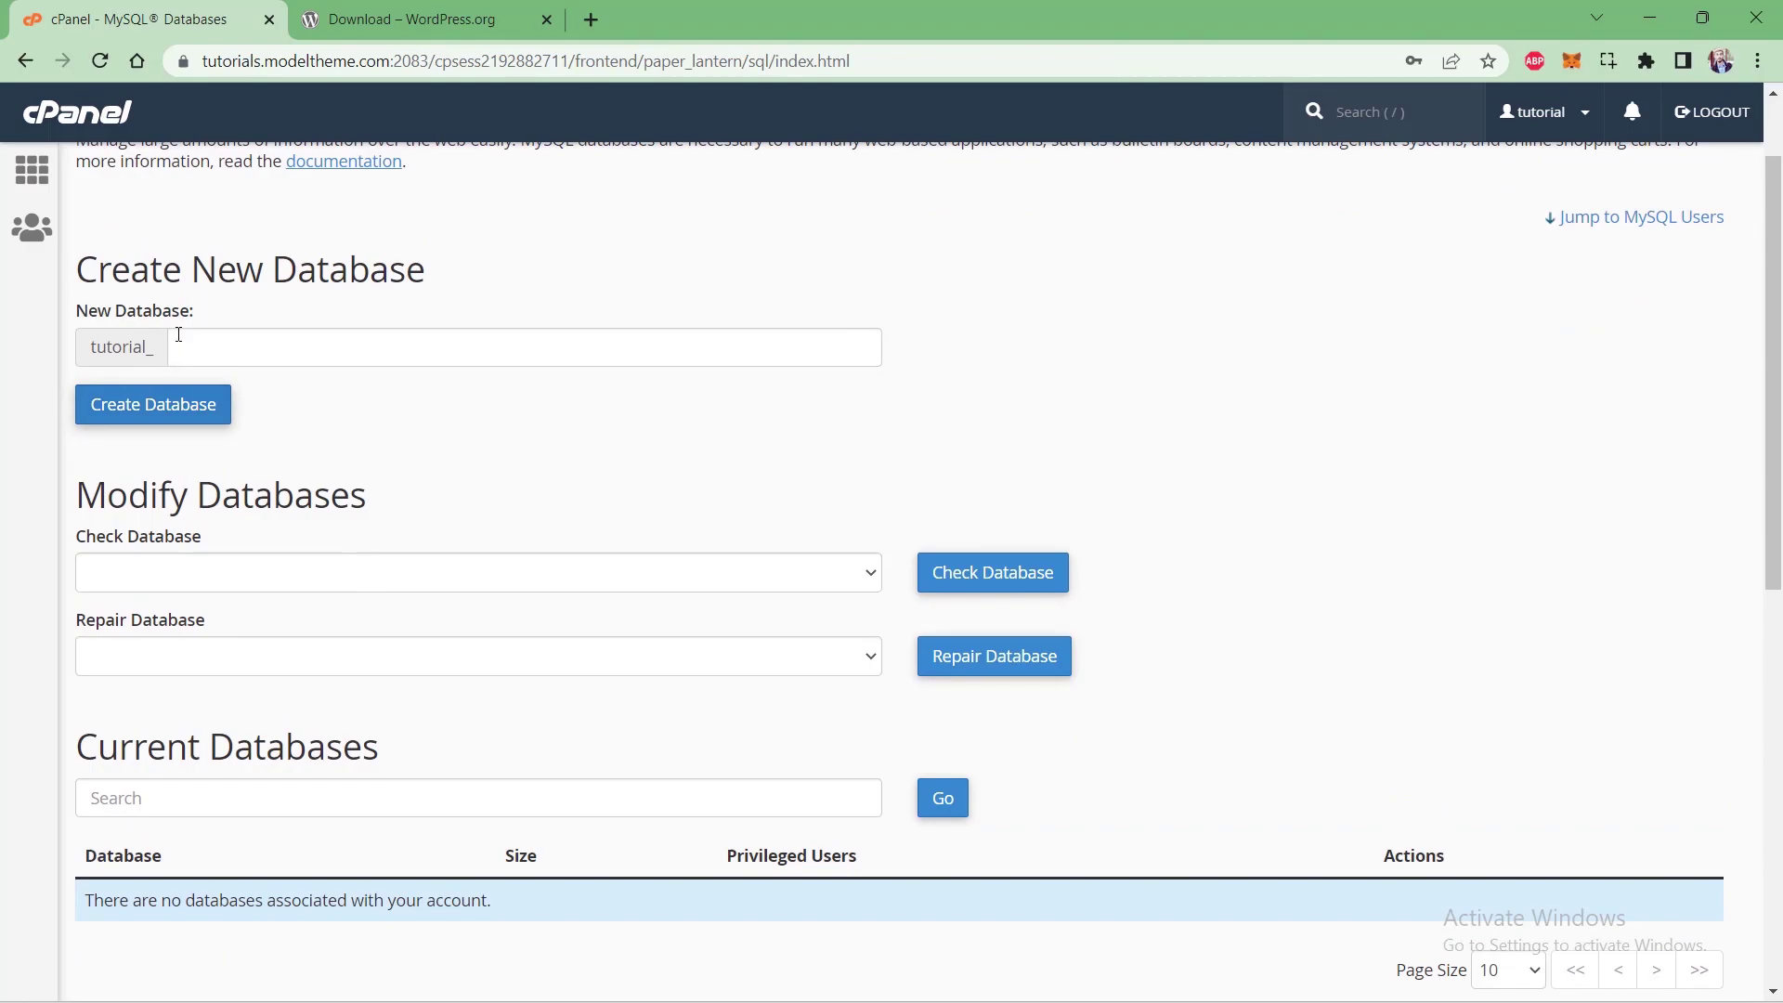
click(211, 350)
click(316, 402)
click(169, 421)
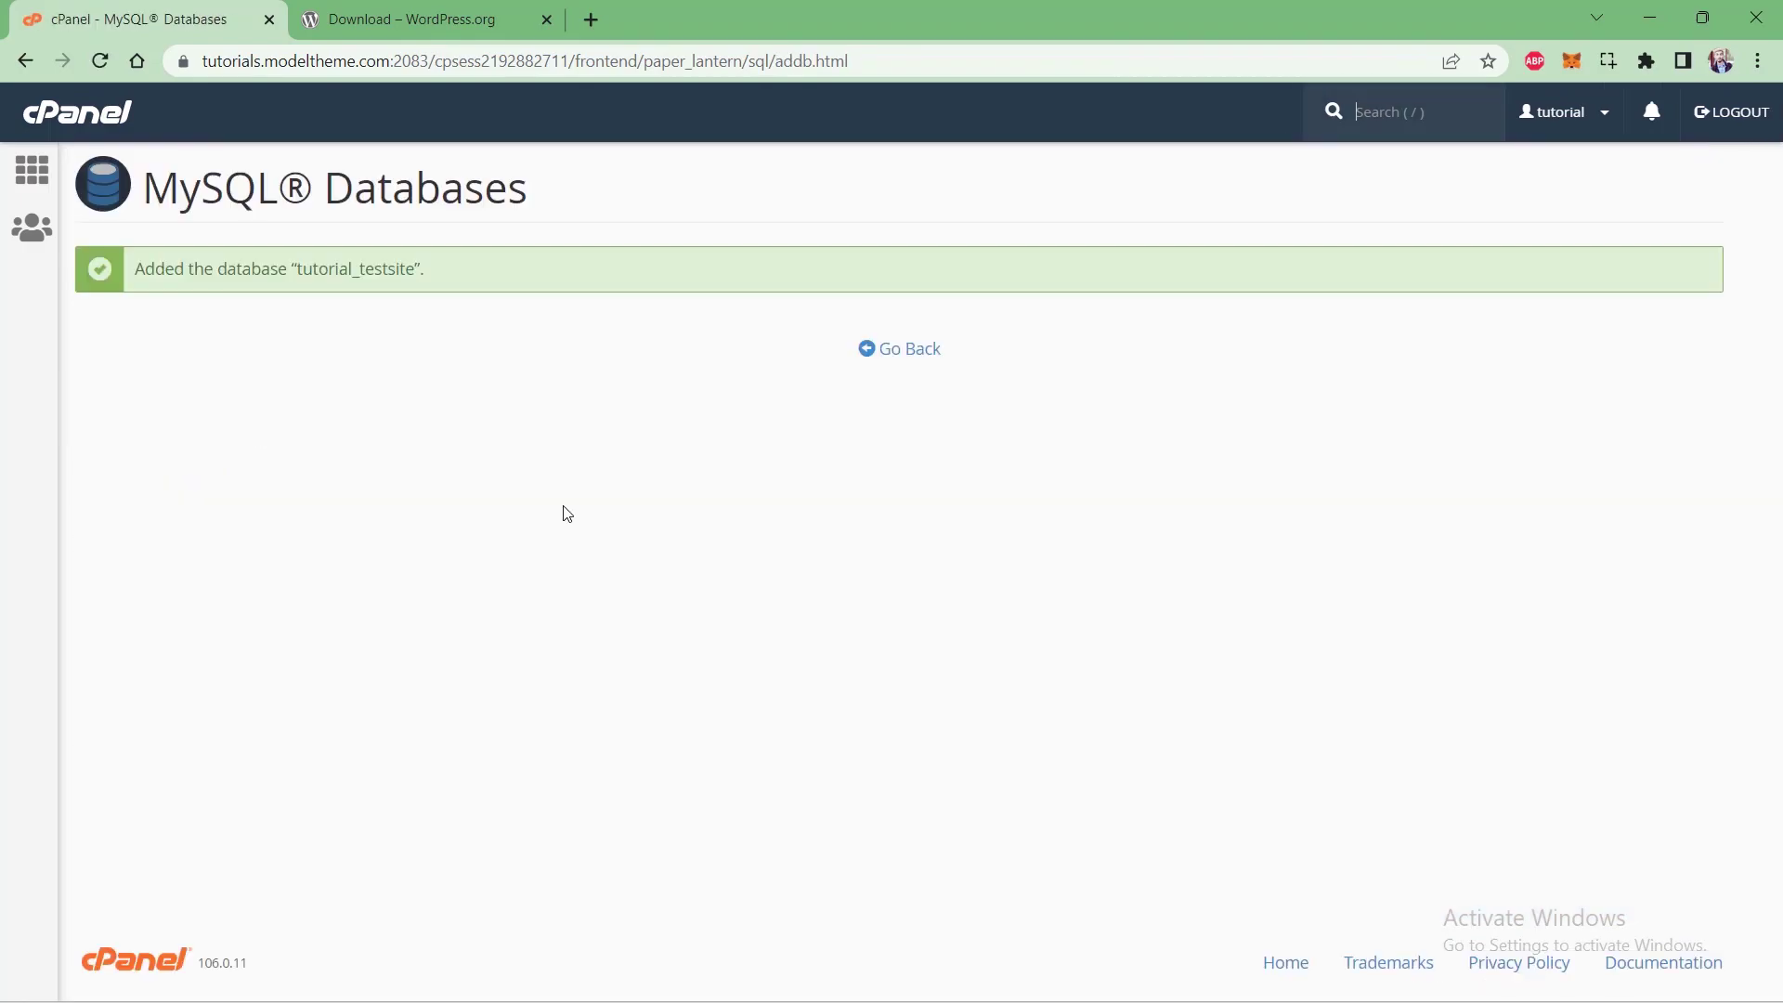
click(892, 353)
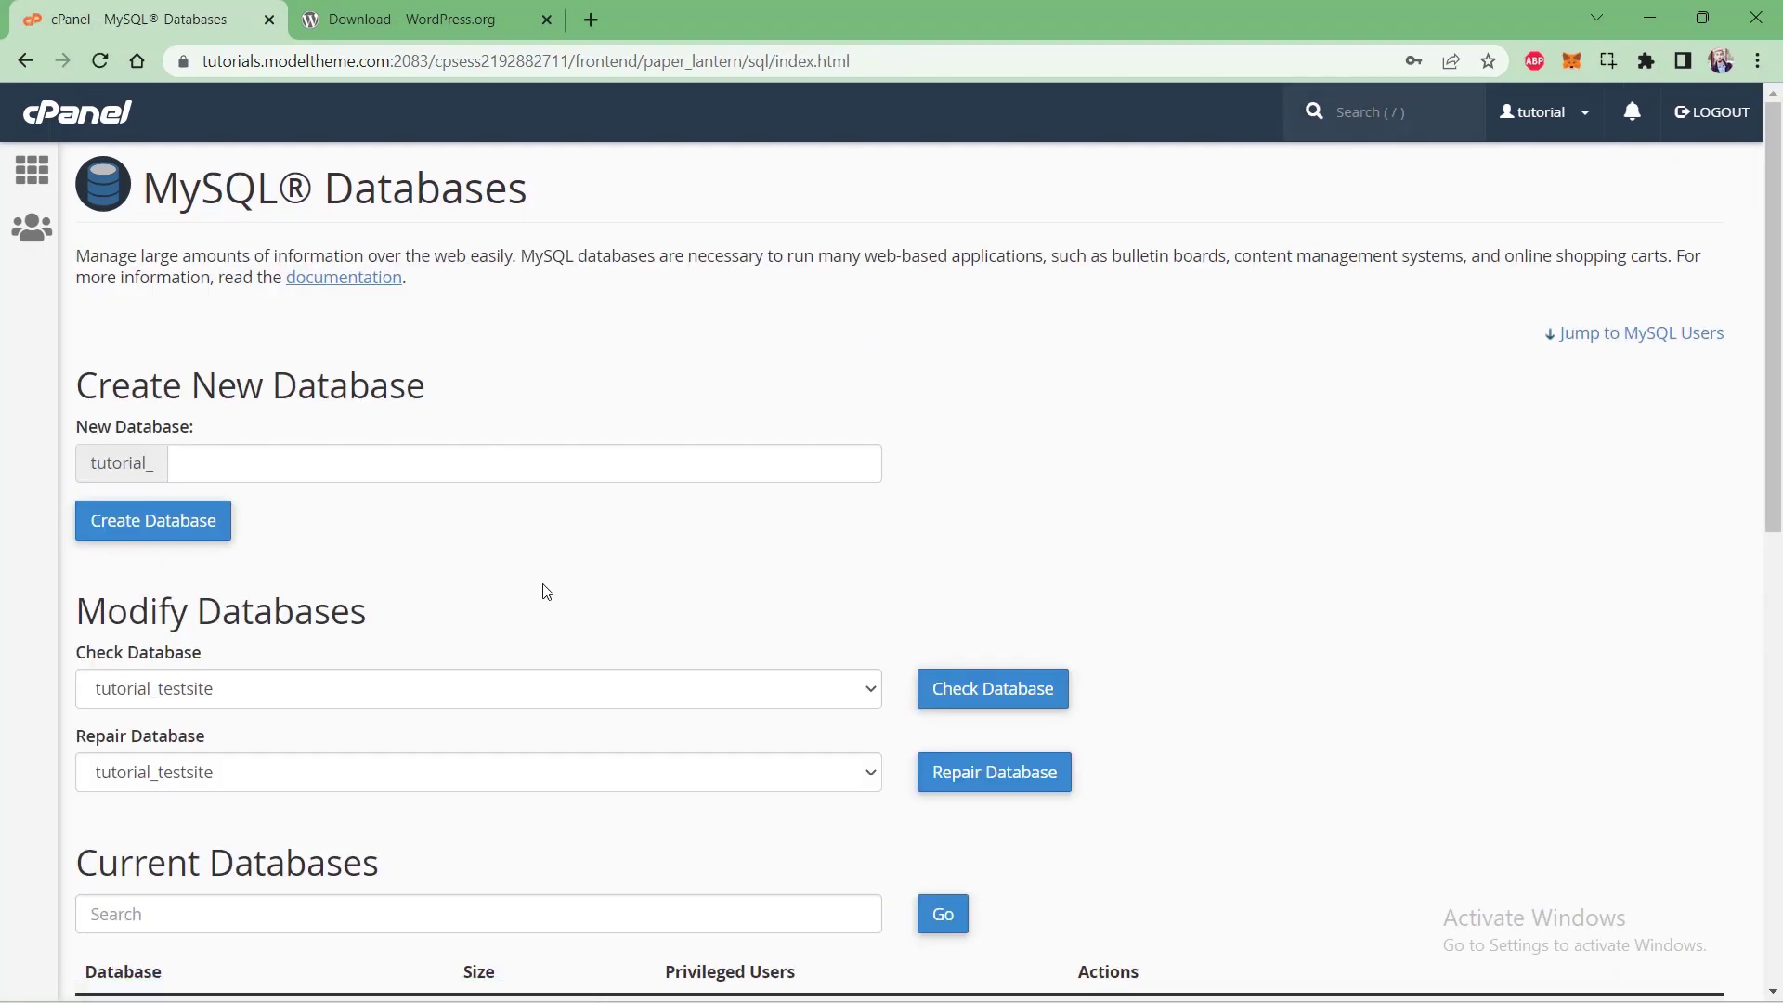
Copy the tutorial_testsite database name into a new Notepad file.
scroll(560, 585, down, 3)
click(266, 544)
click(212, 788)
double_click(131, 792)
key(ctrl+c)
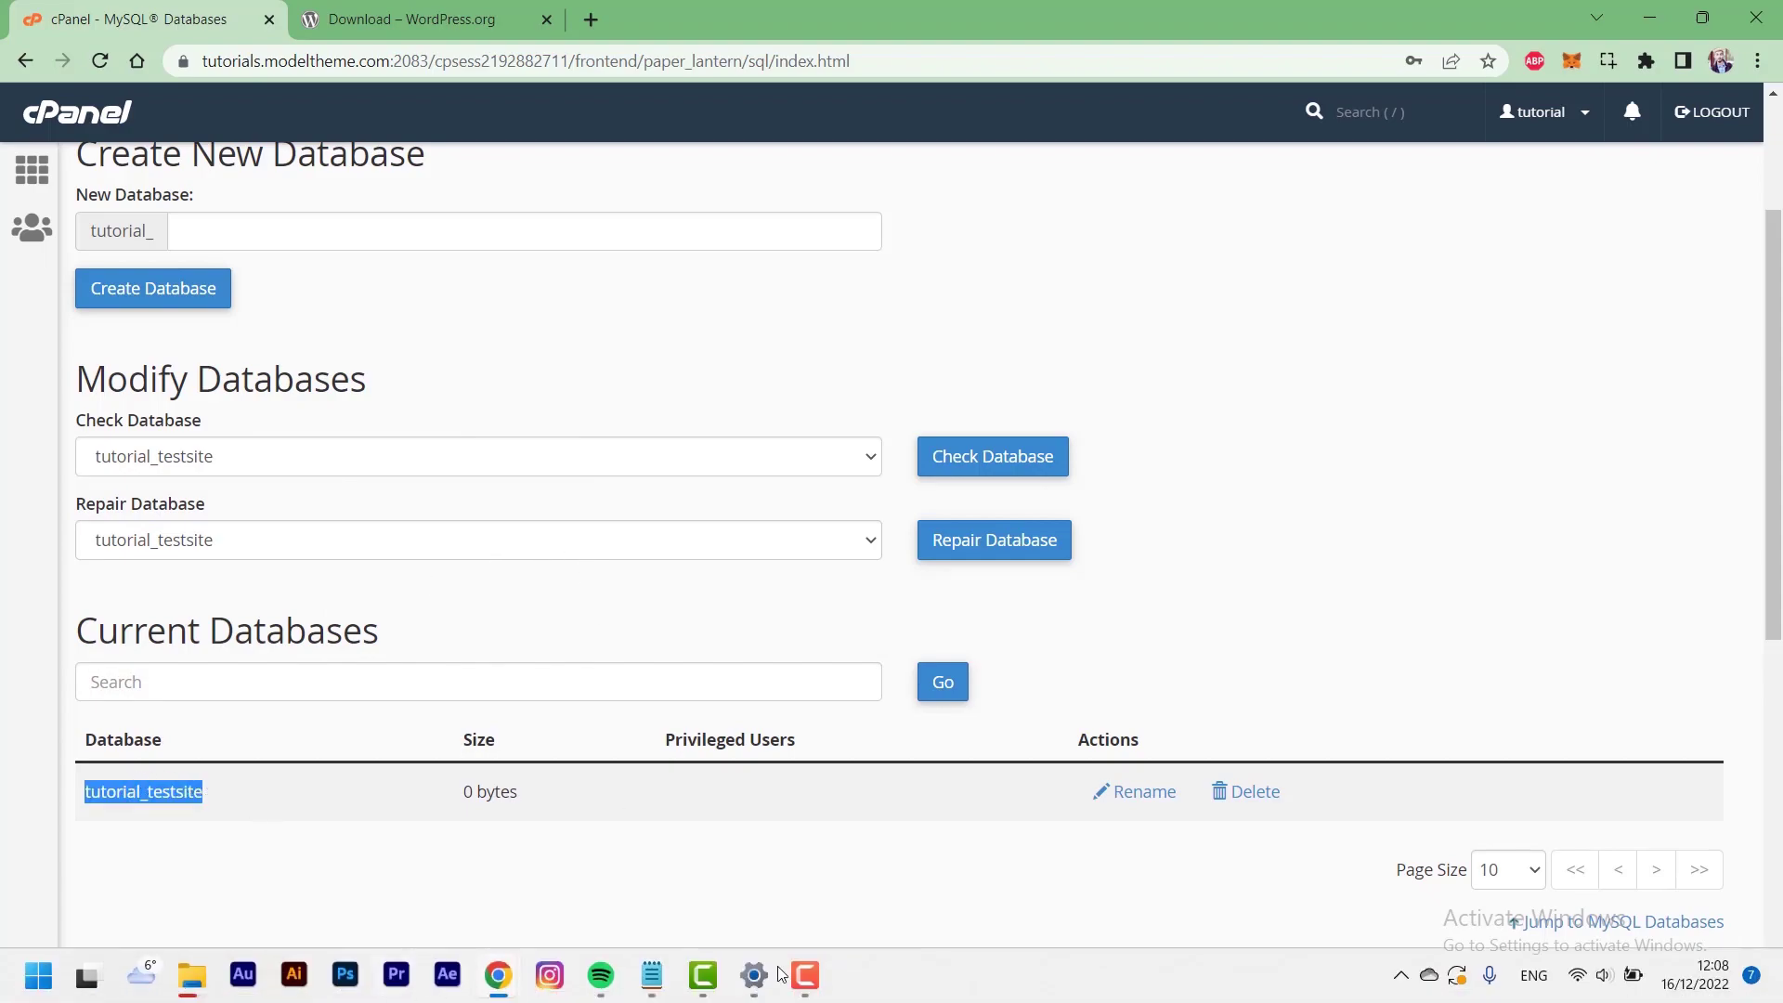
click(661, 972)
key(ctrl+v)
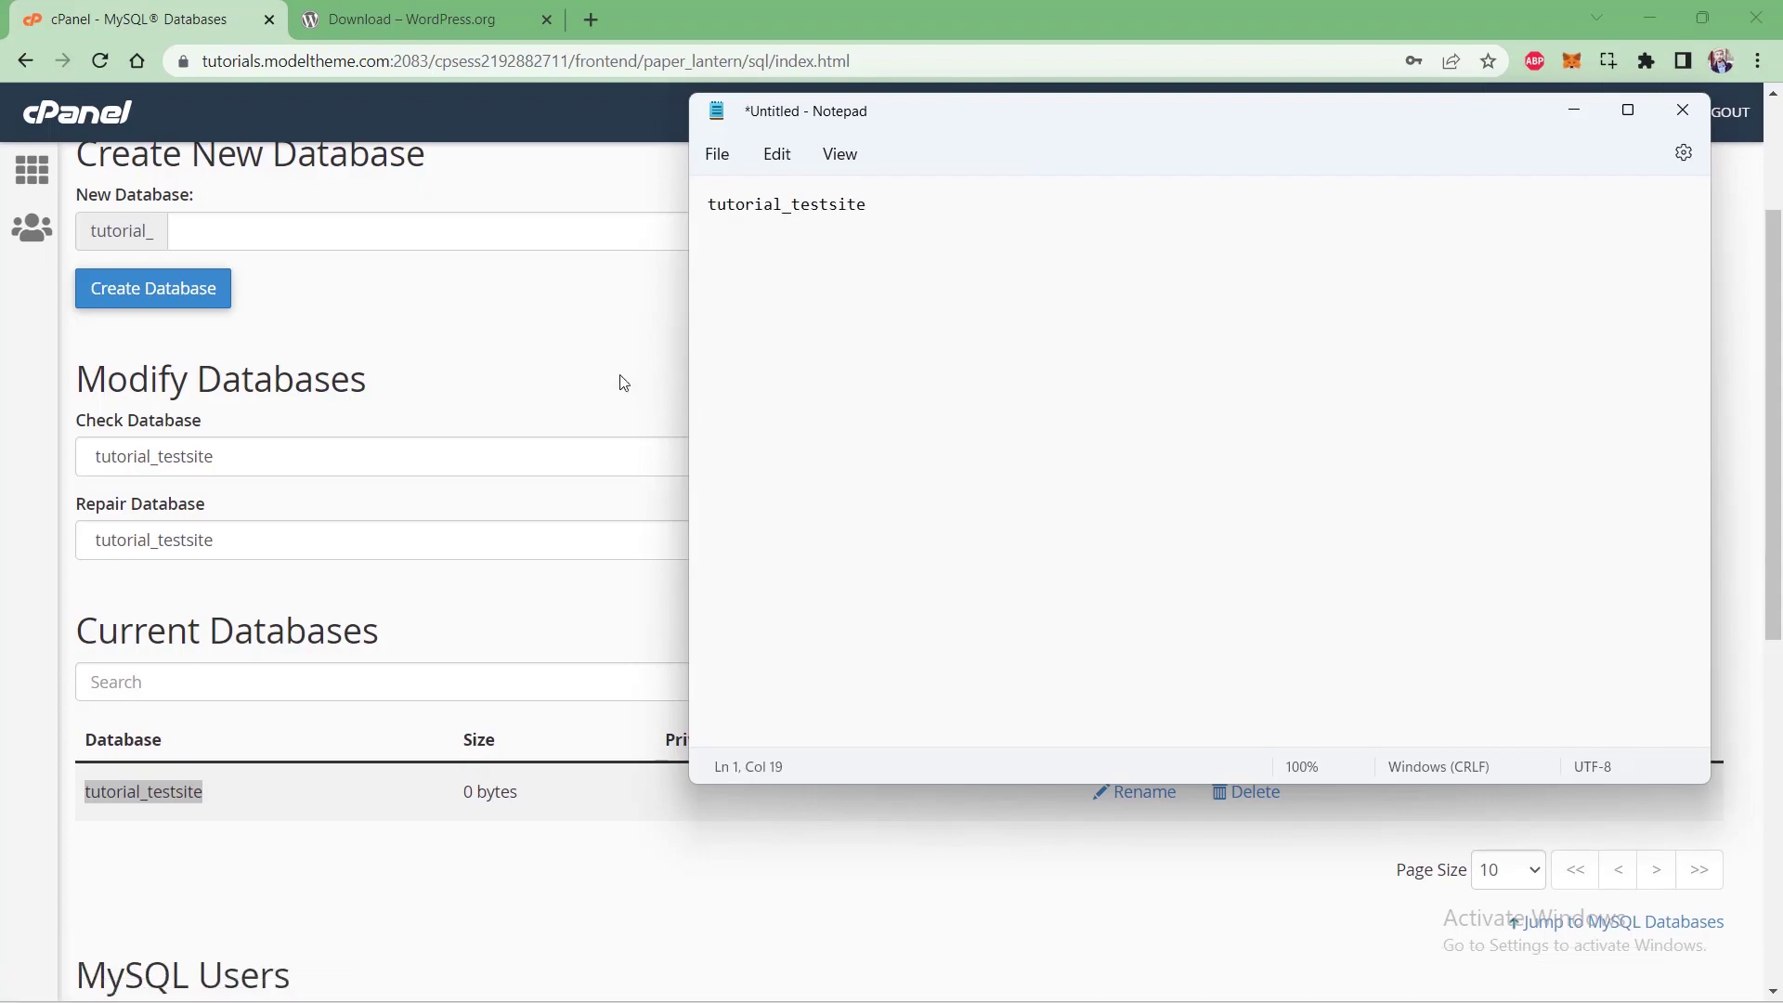
Enter wordpress as the new MySQL user name under Add New User.
click(509, 390)
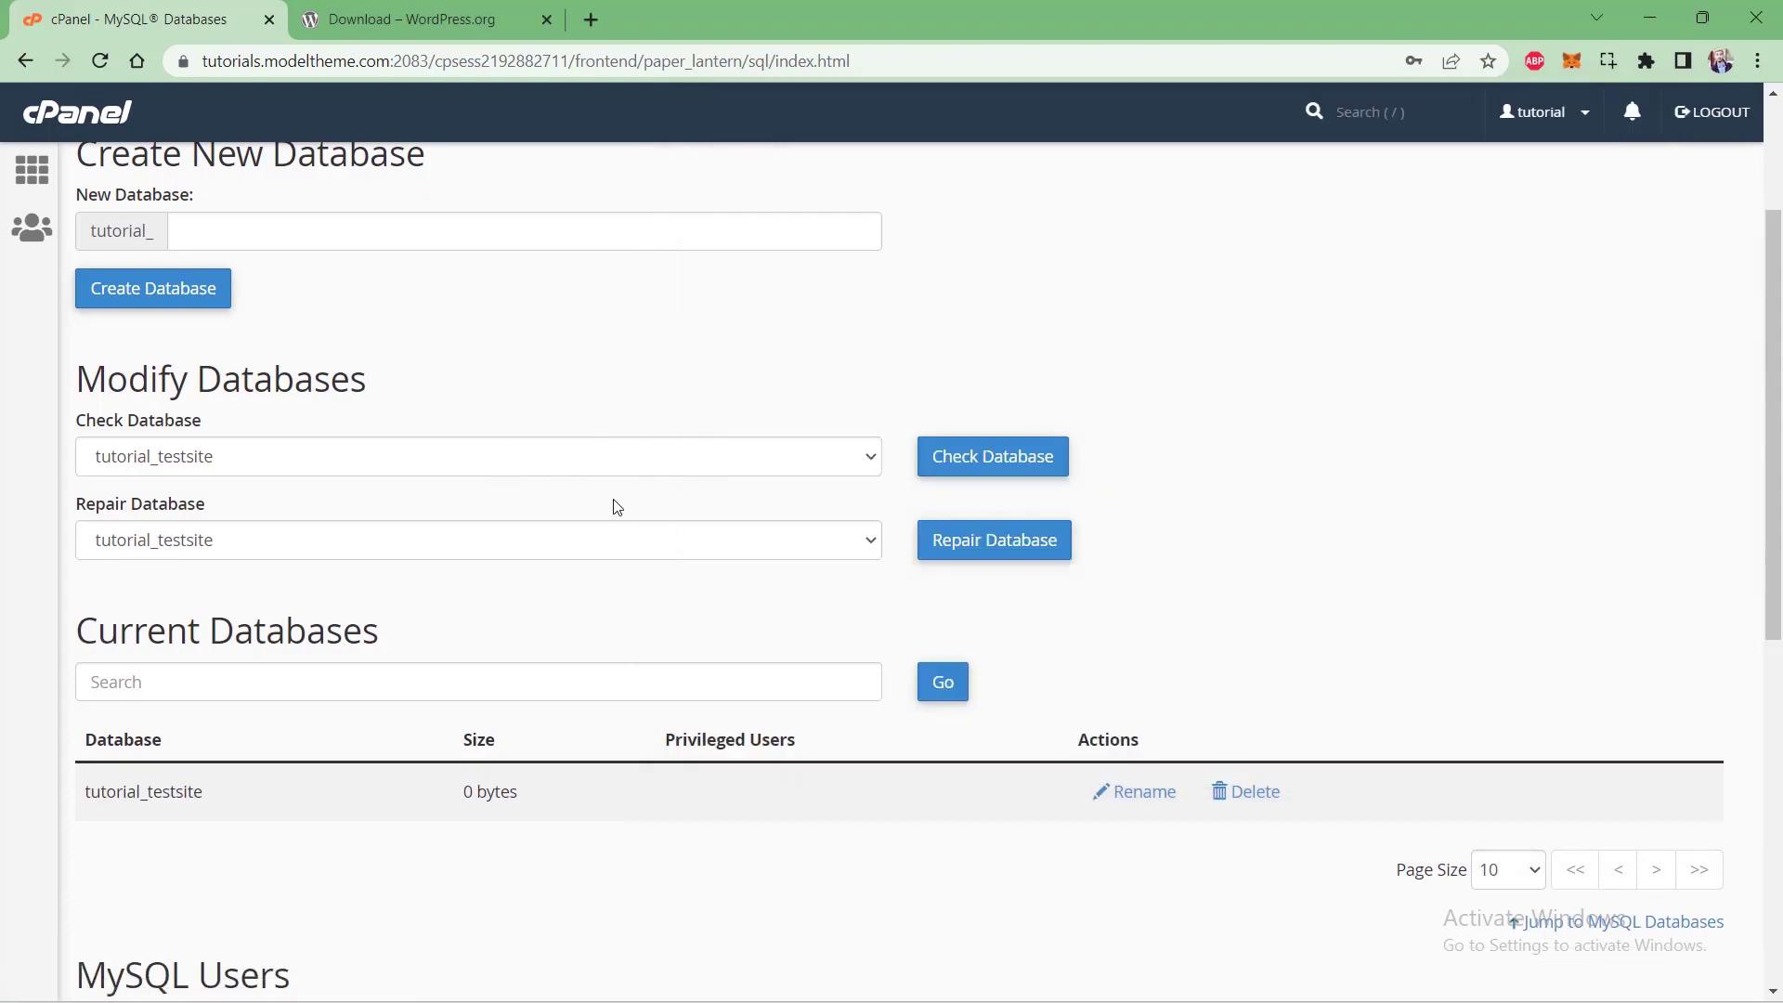
scroll(604, 530, down, 3)
scroll(598, 517, down, 2)
scroll(594, 515, down, 1)
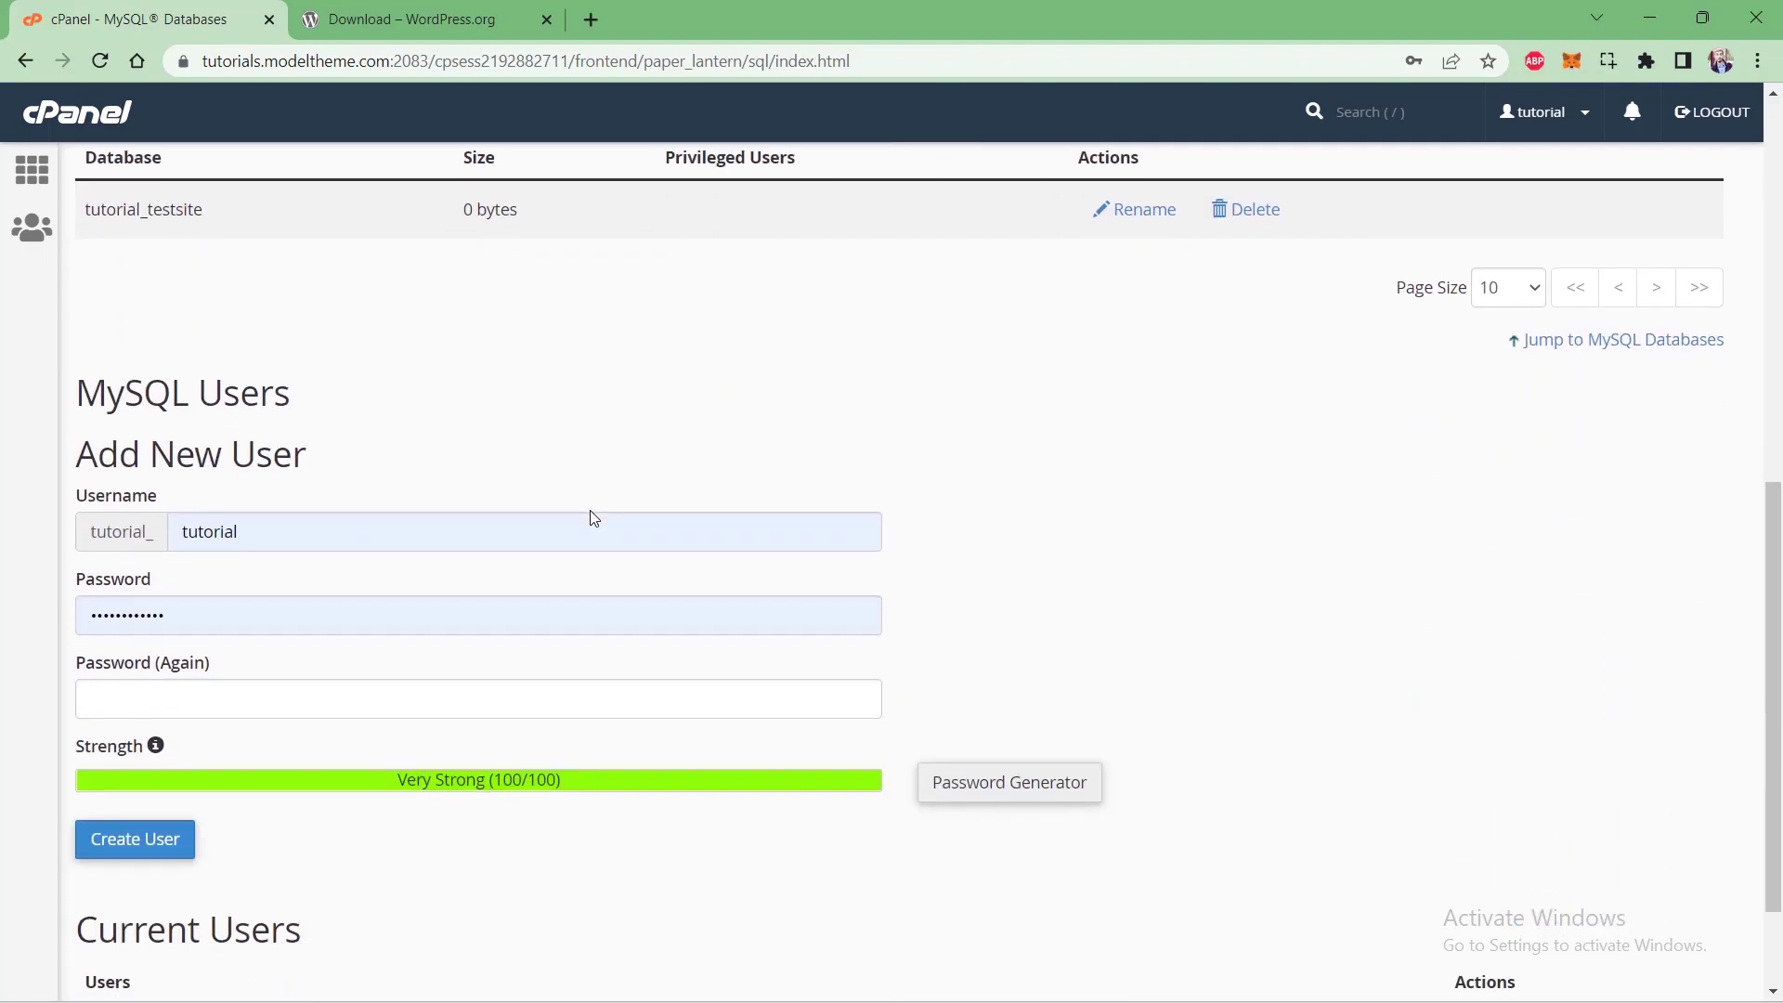
scroll(591, 516, down, 2)
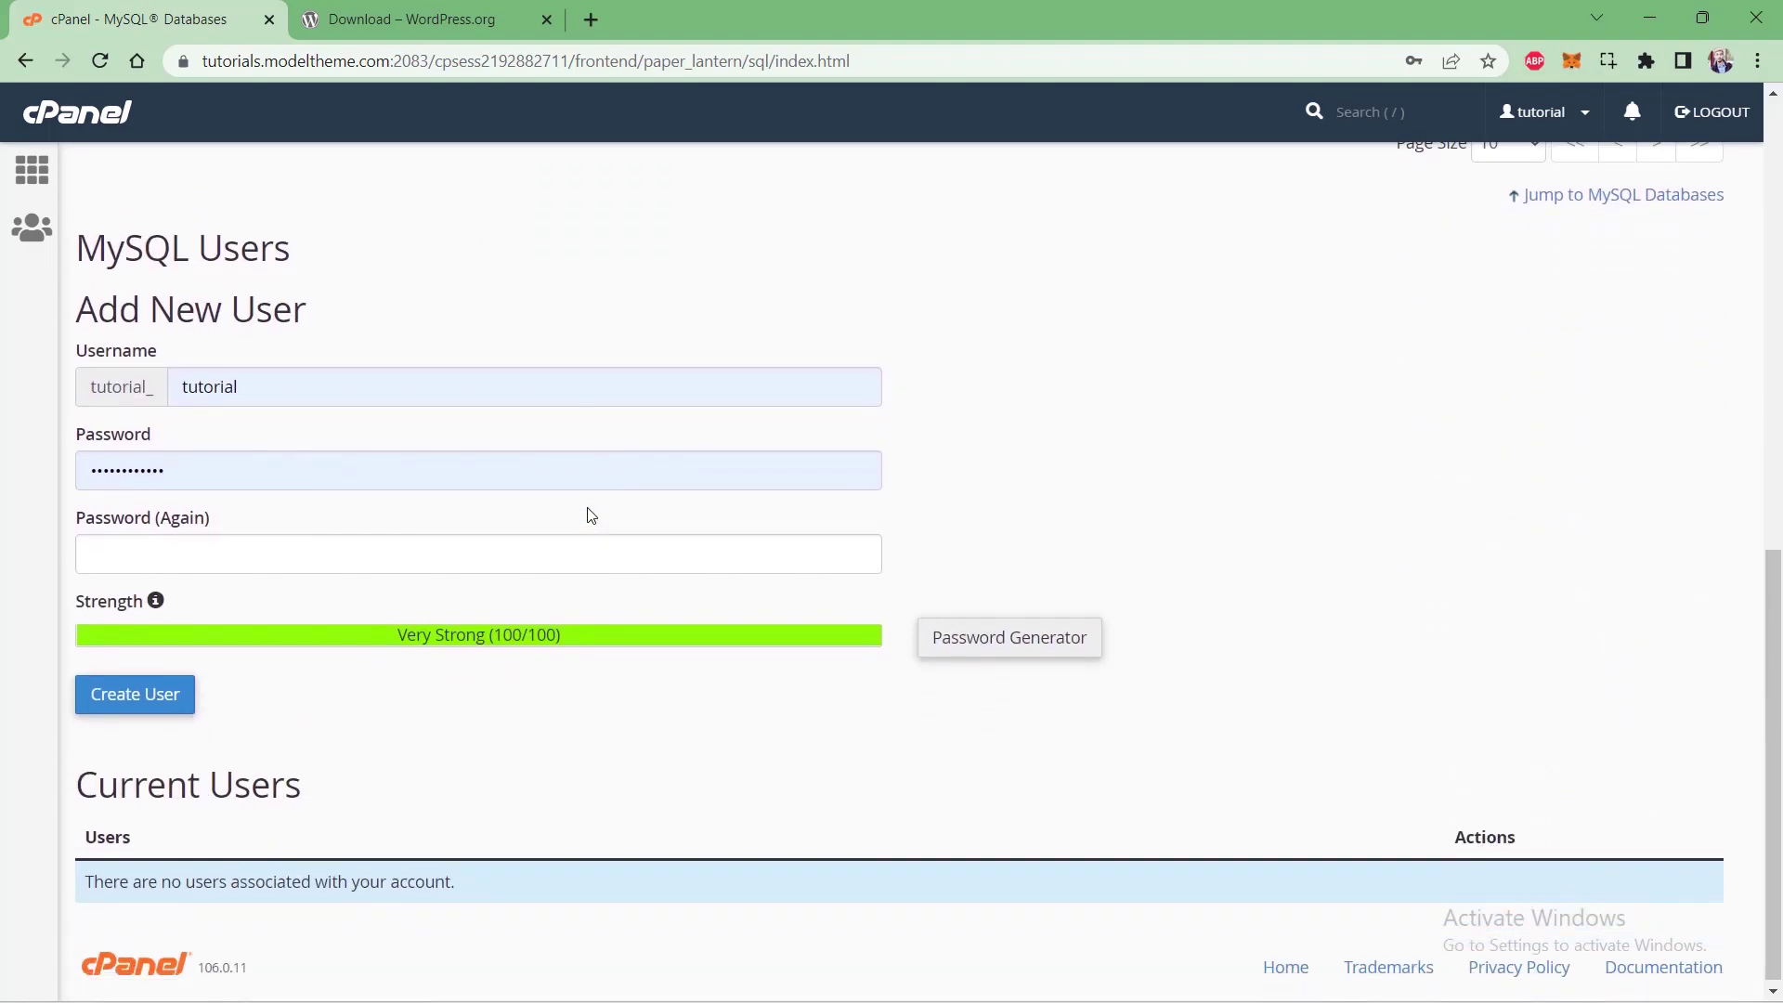
double_click(235, 383)
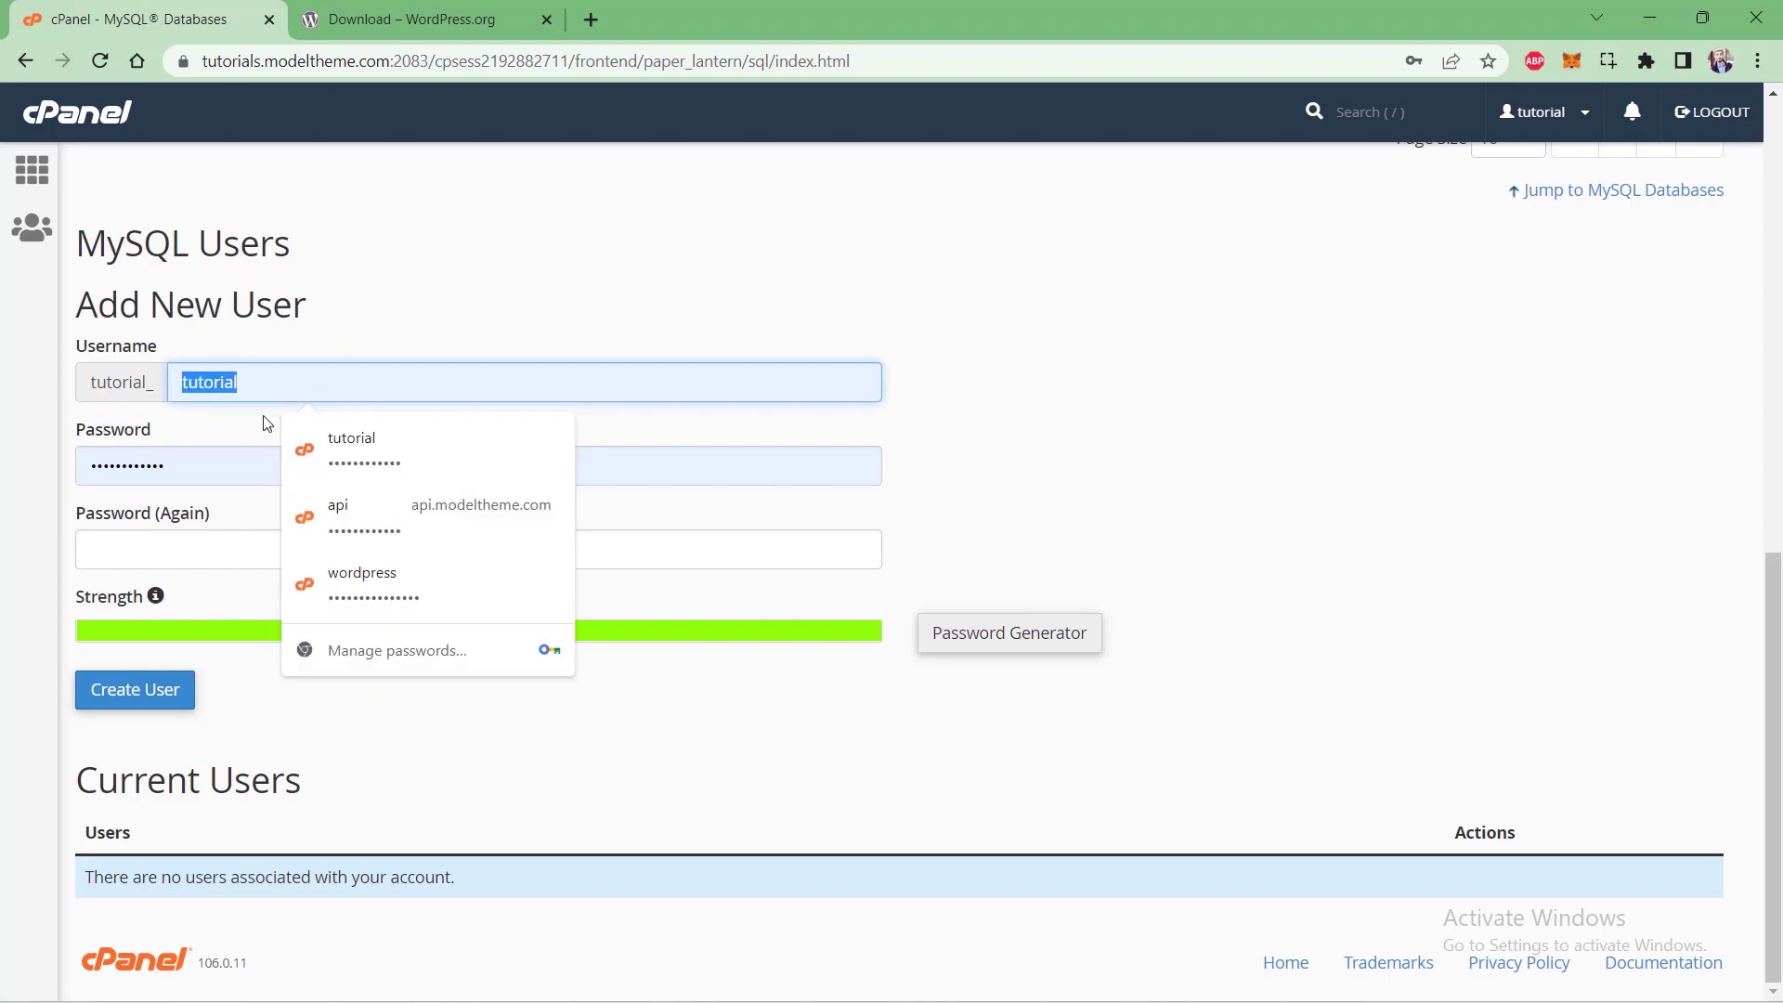
text(word)
key(BackSpace)
key(BackSpace)
key(BackSpace)
key(BackSpace)
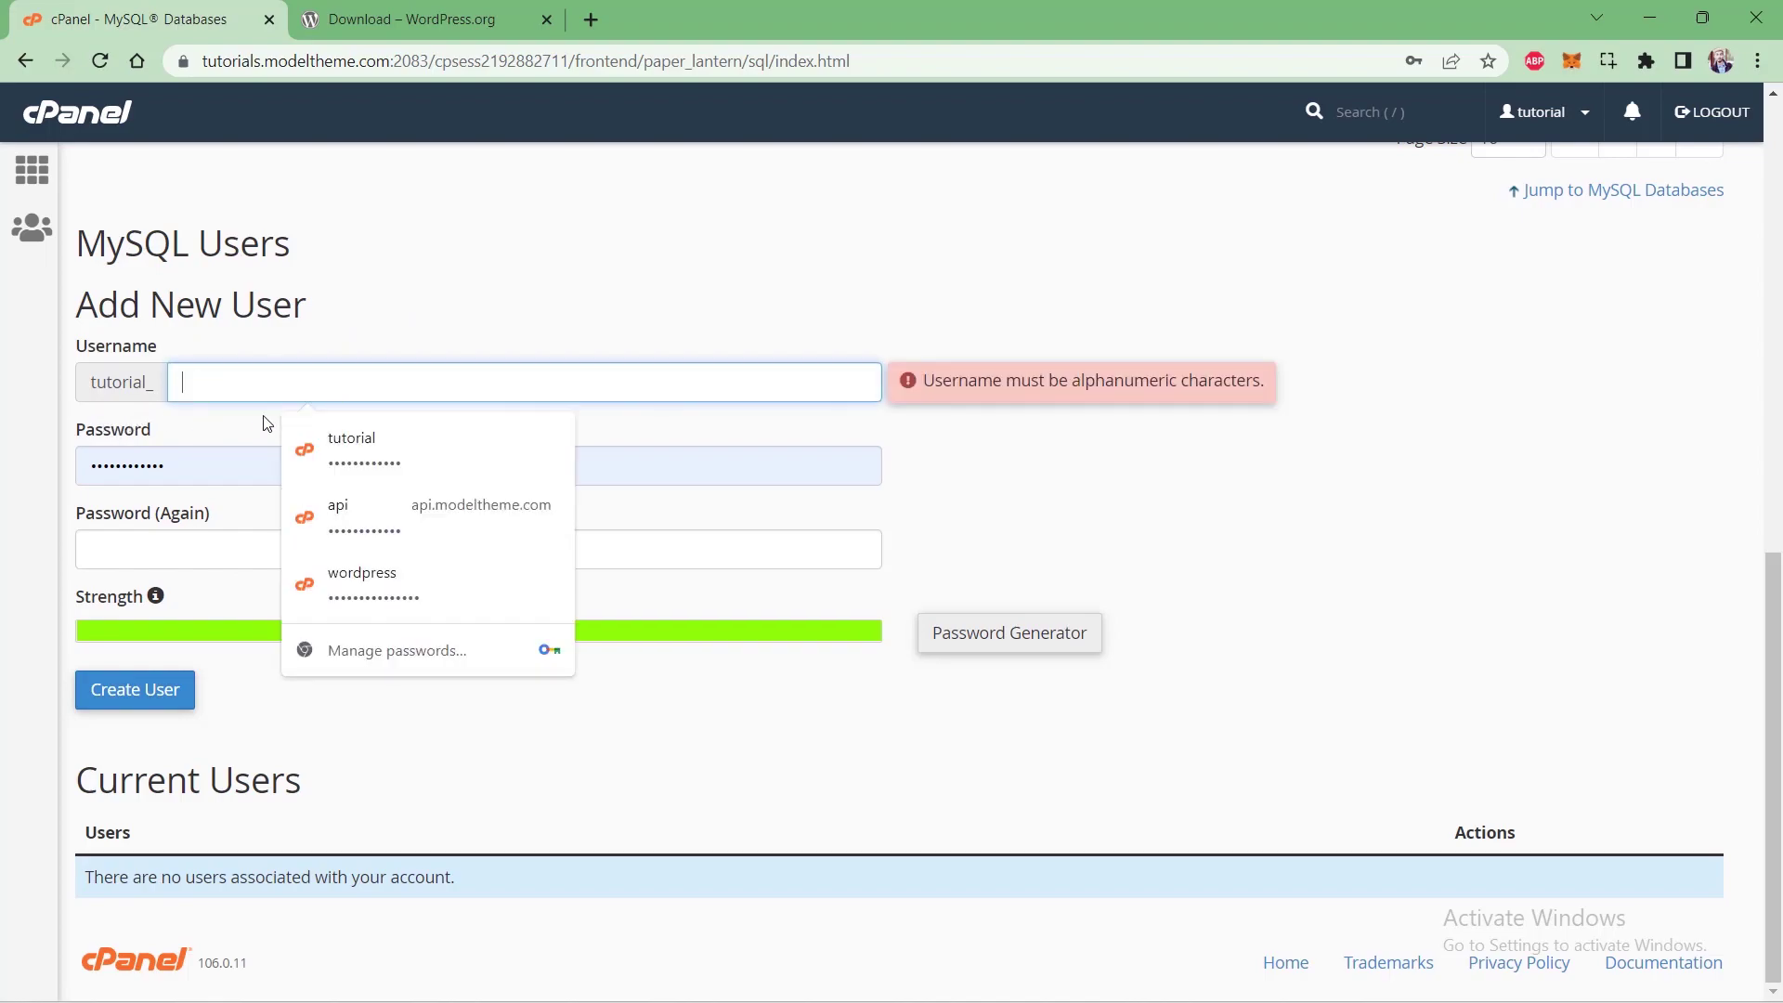
text(woedpress)
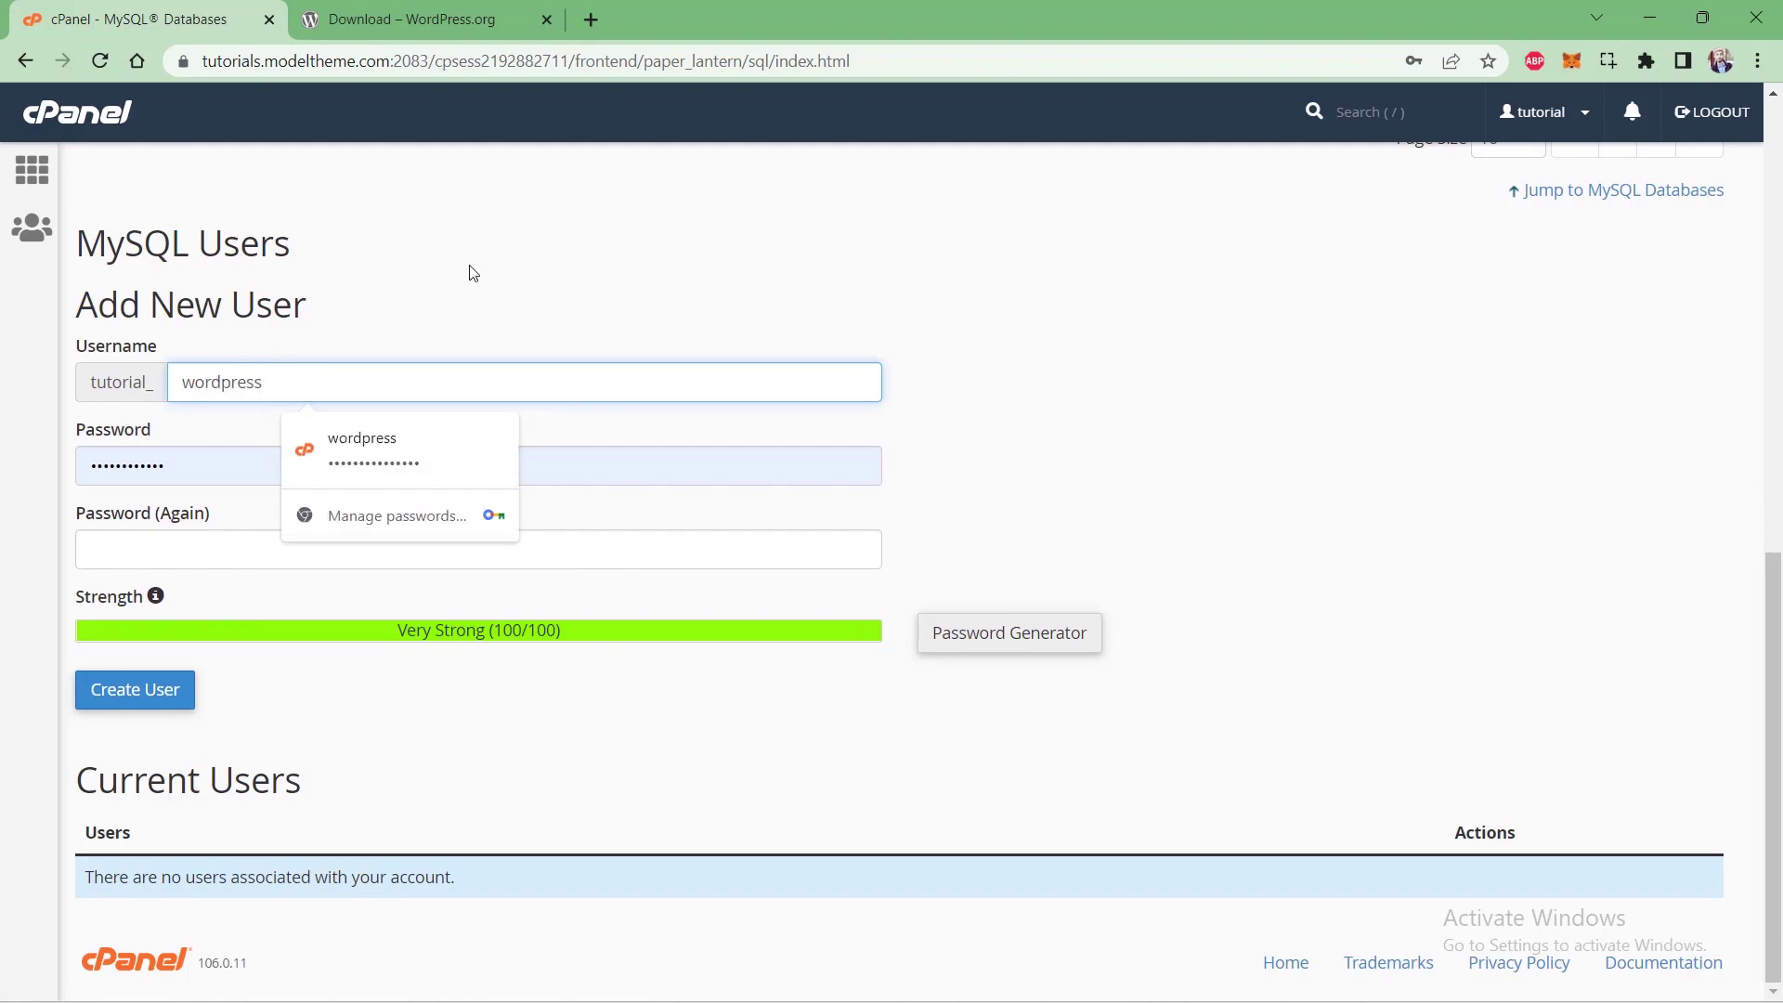
Fill both password fields with Chrome's suggested strong password and select it for copying.
click(287, 443)
double_click(194, 468)
right_click(191, 474)
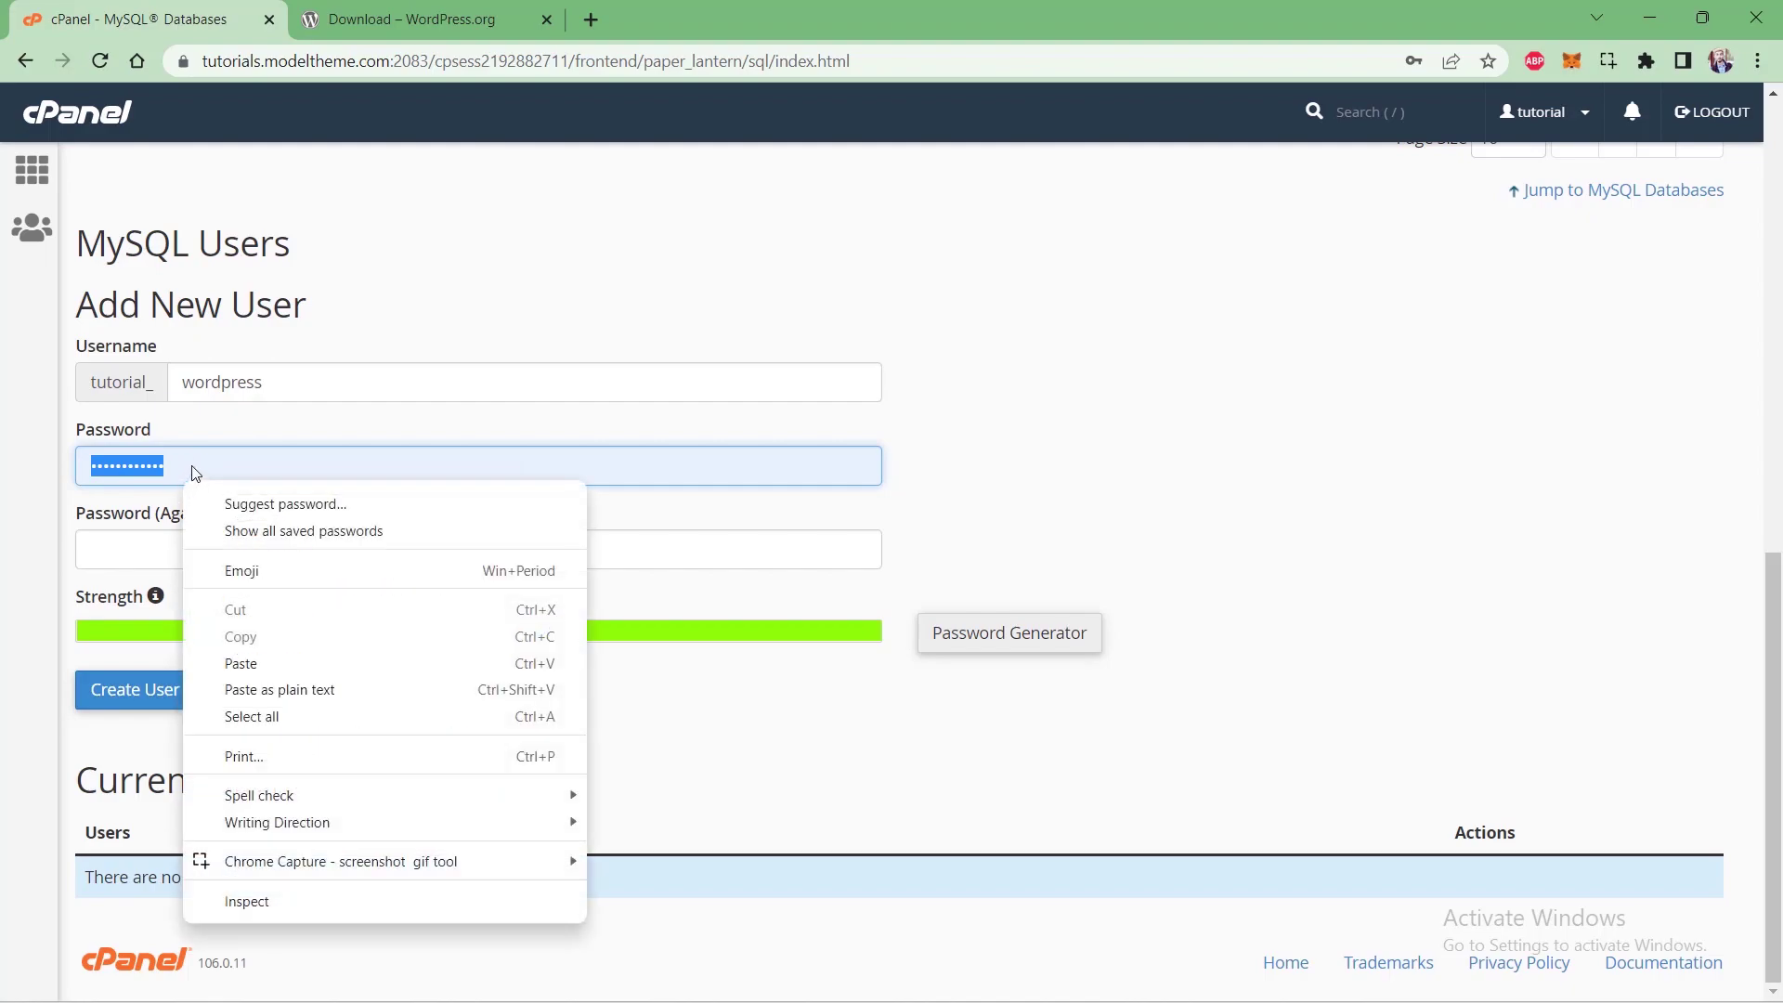
click(293, 505)
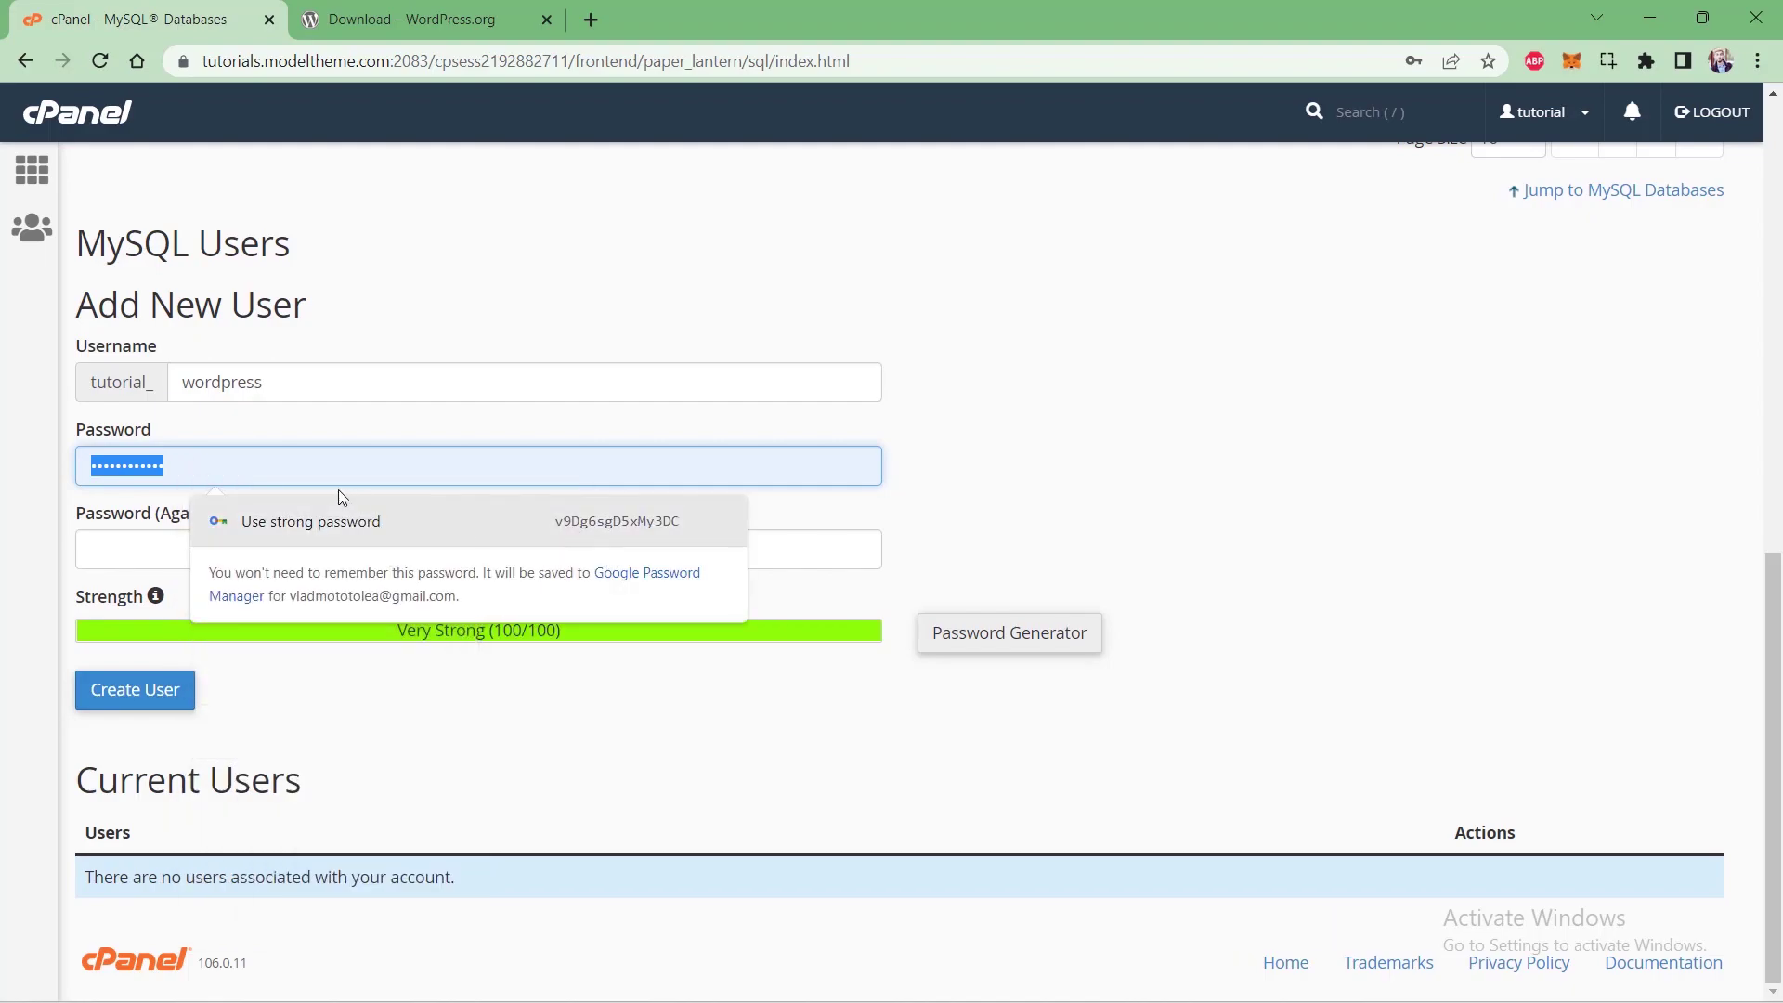
click(602, 527)
click(229, 457)
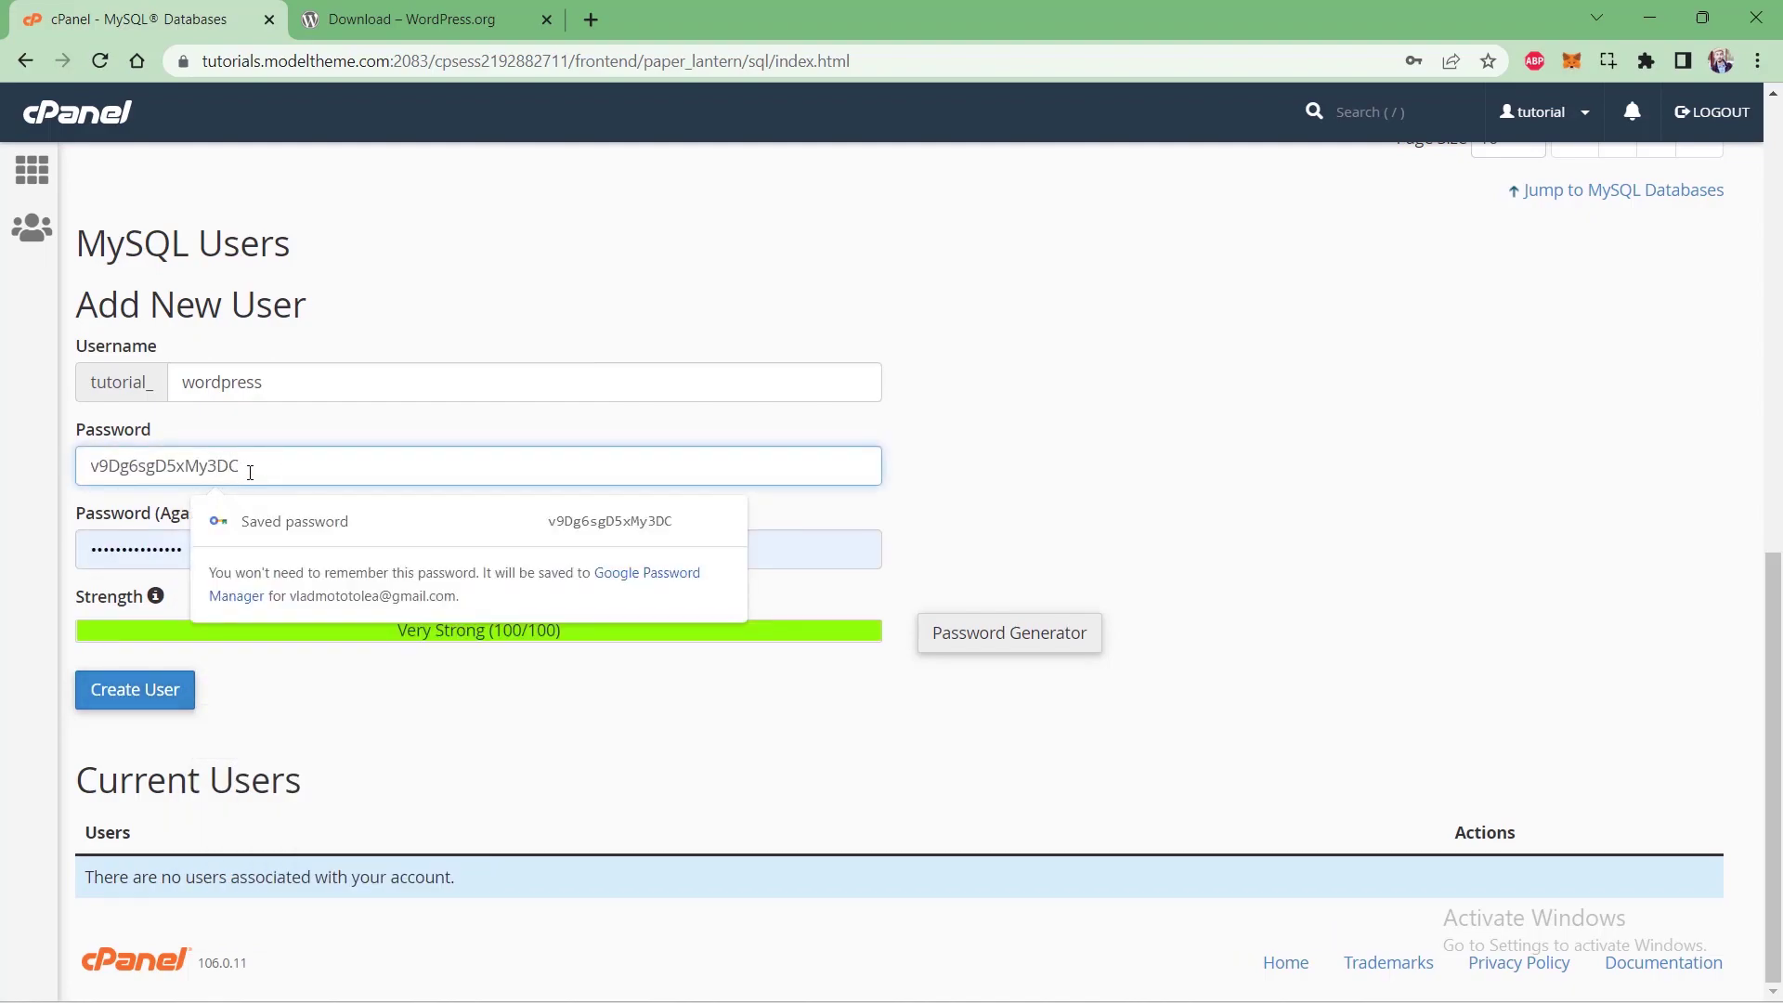
drag(250, 472, 166, 482)
key(ctrl+c)
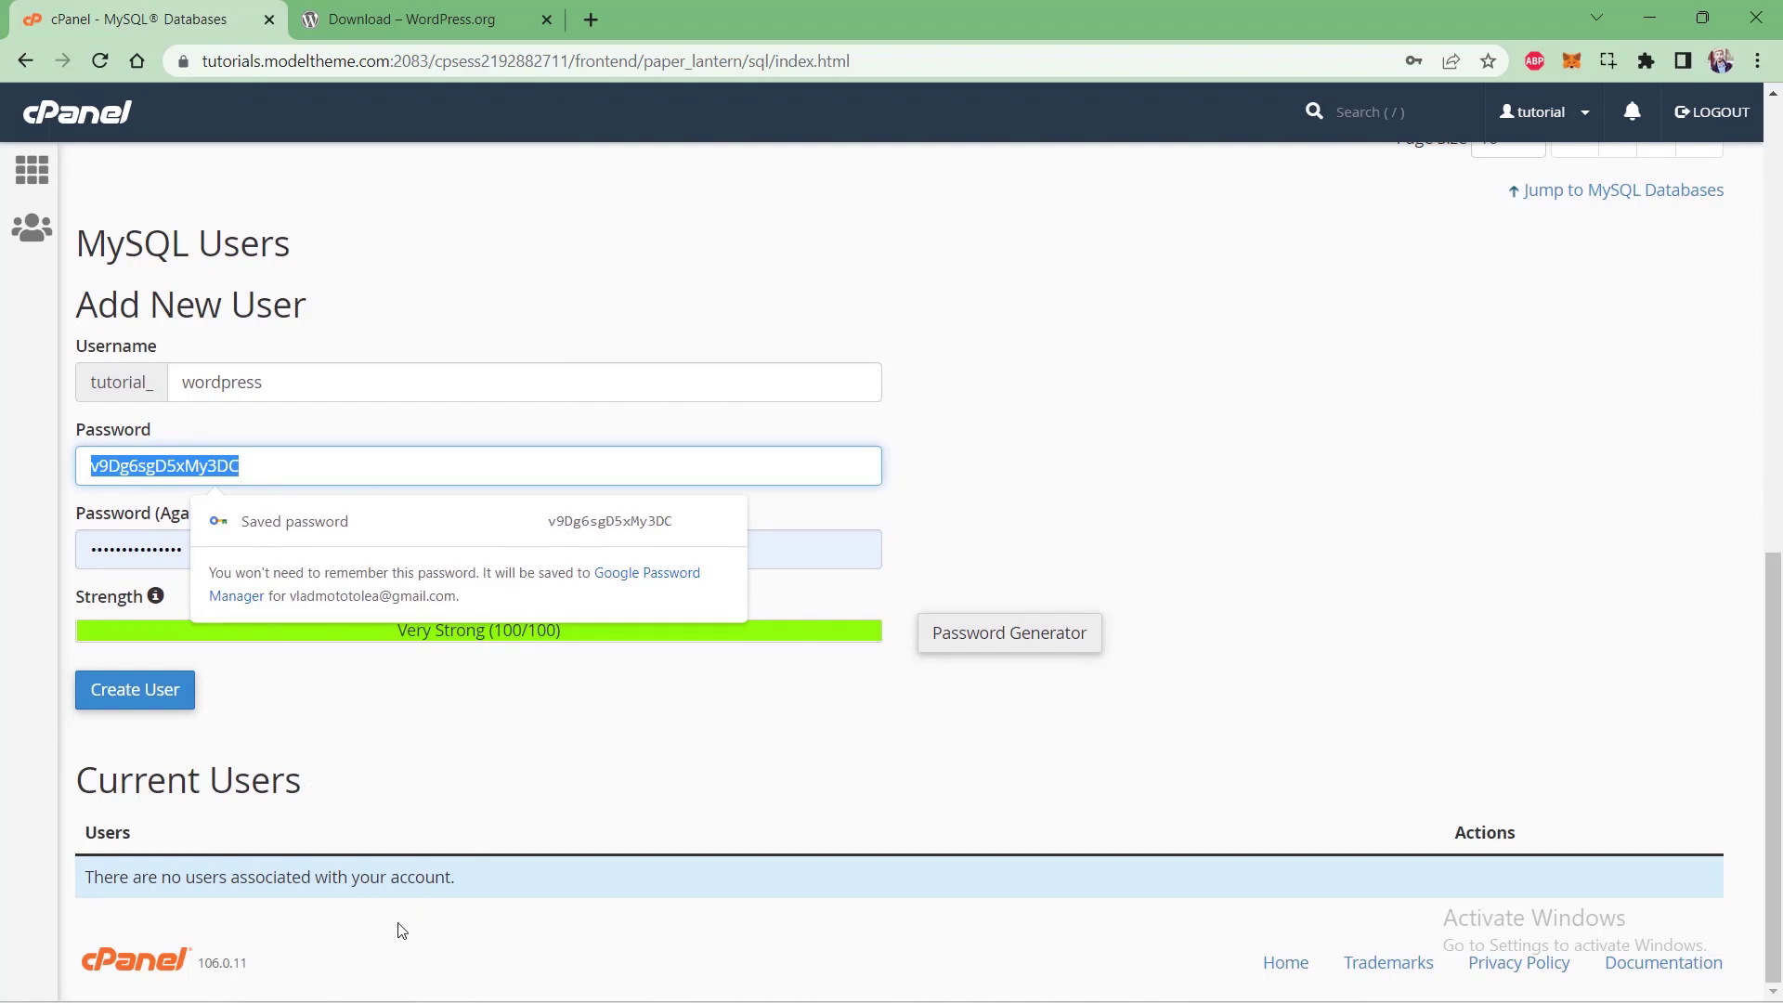
Record tutorial_wordpress and its password in Notepad, then create the MySQL user.
click(667, 981)
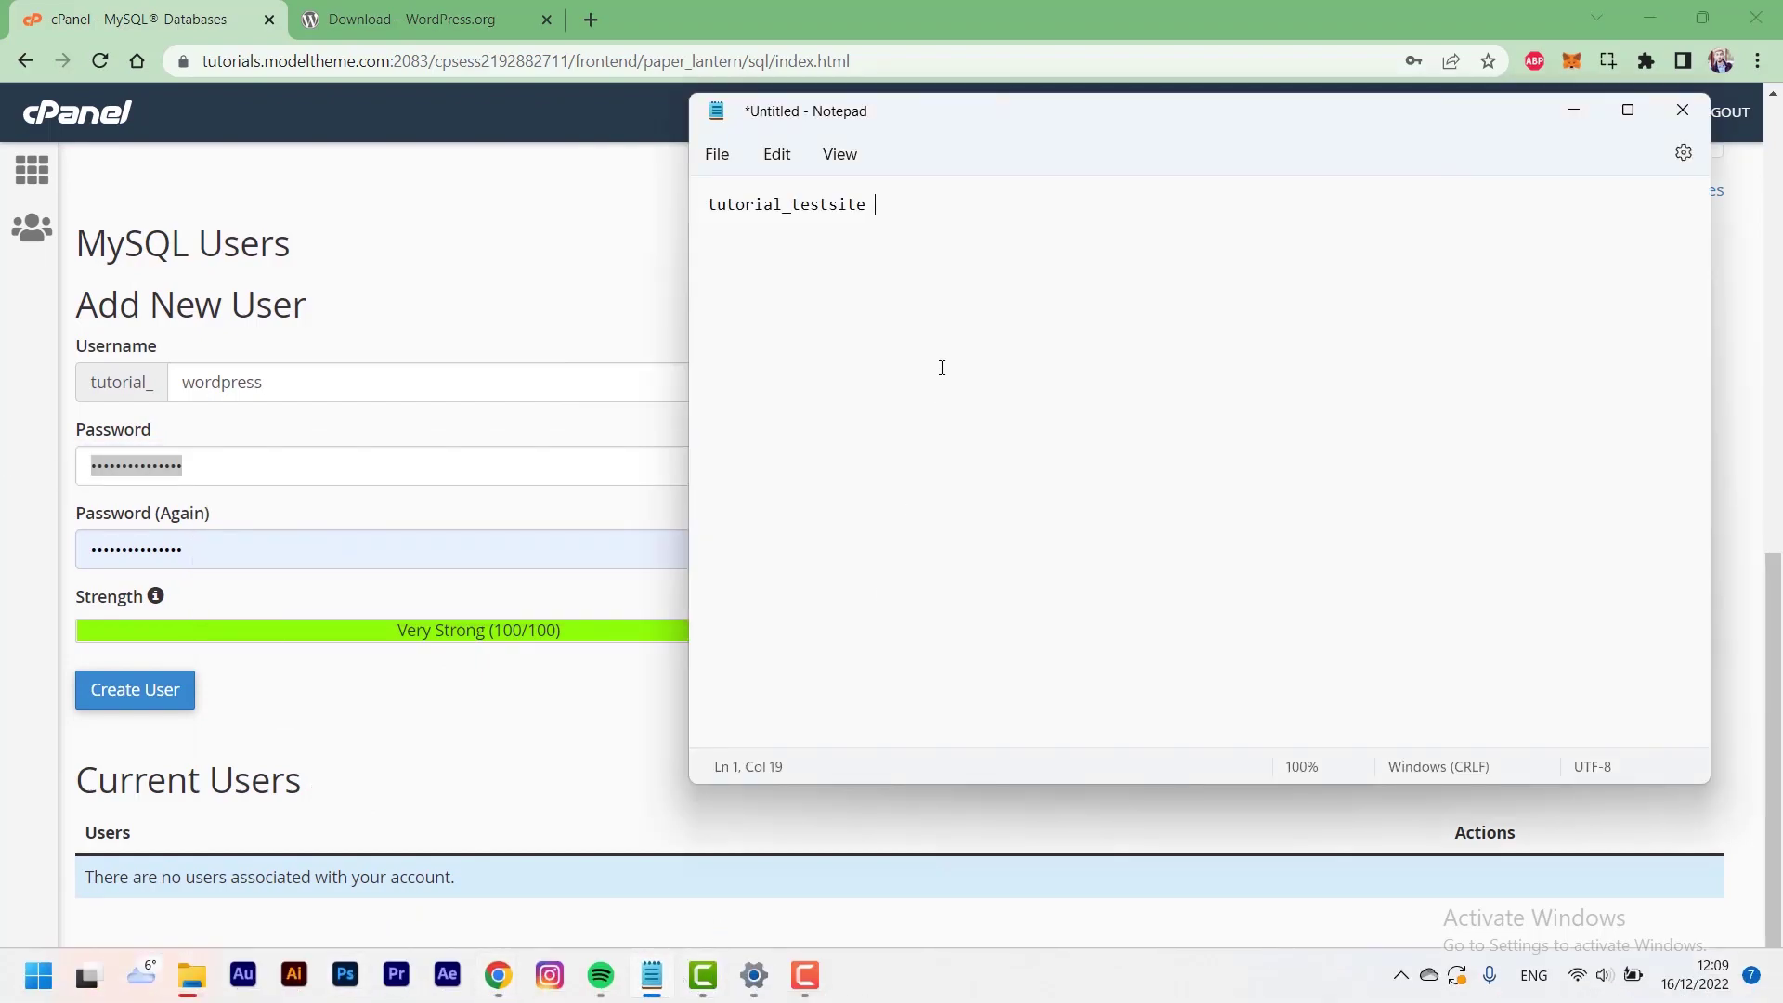
key(ctrl+v)
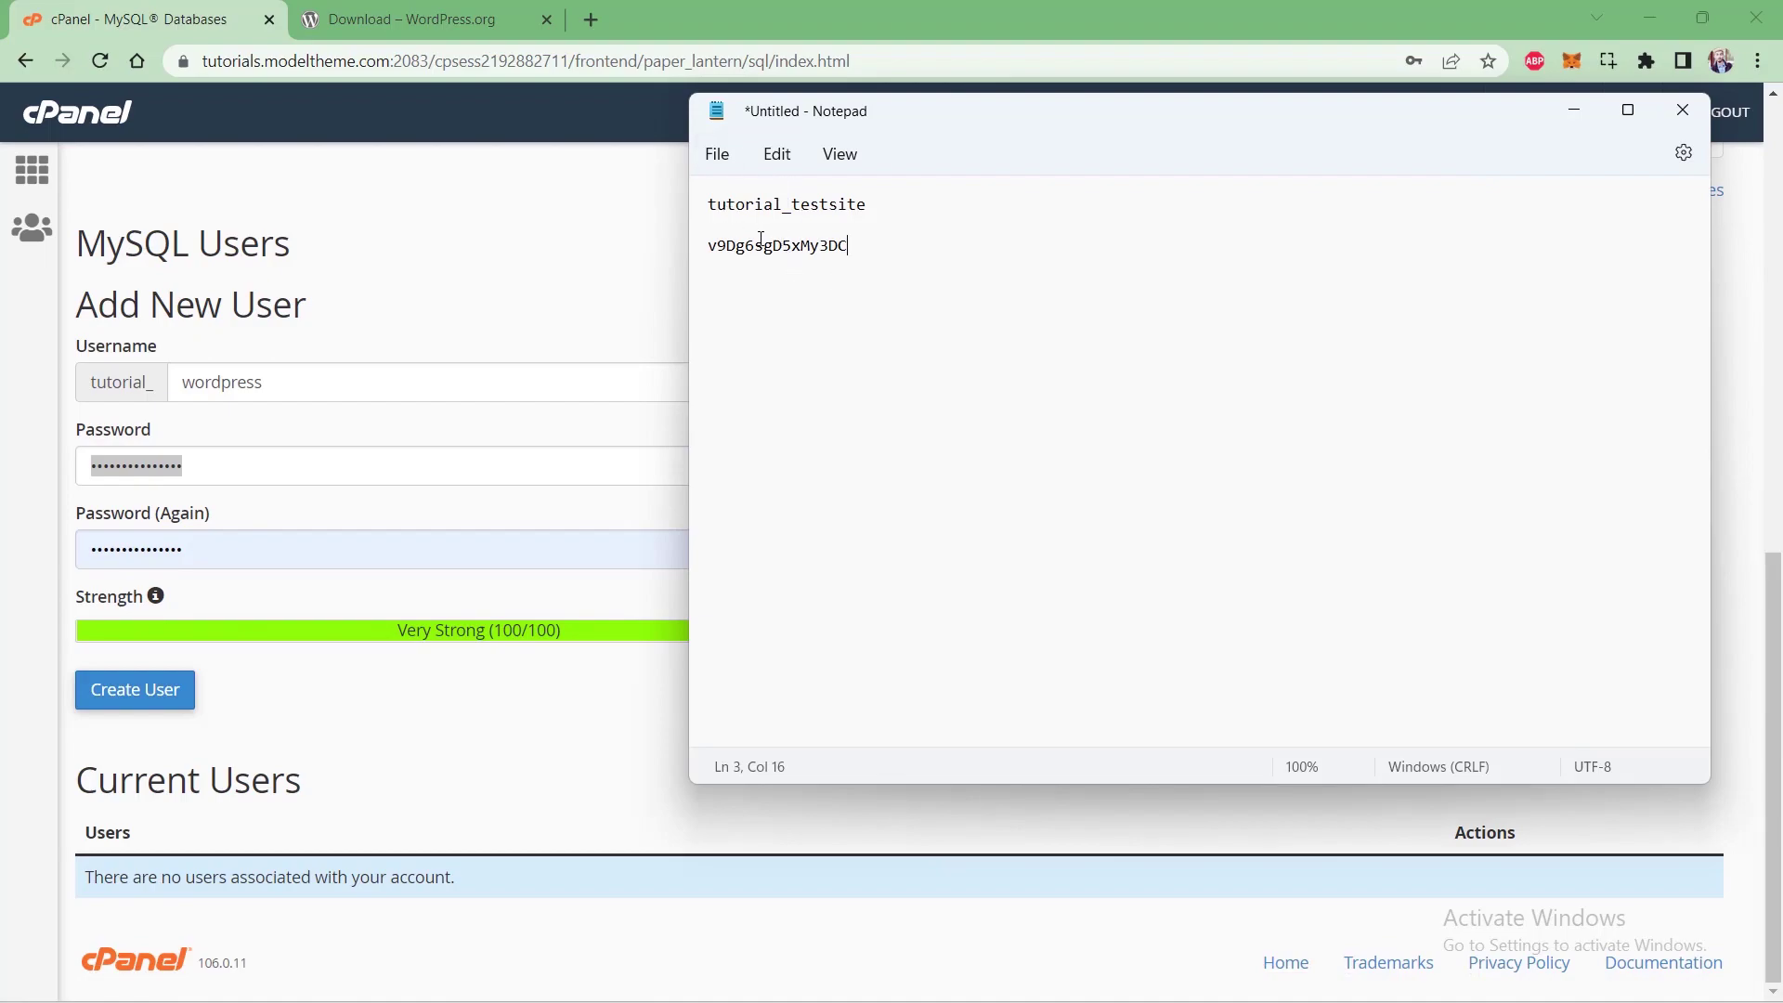
key(Return)
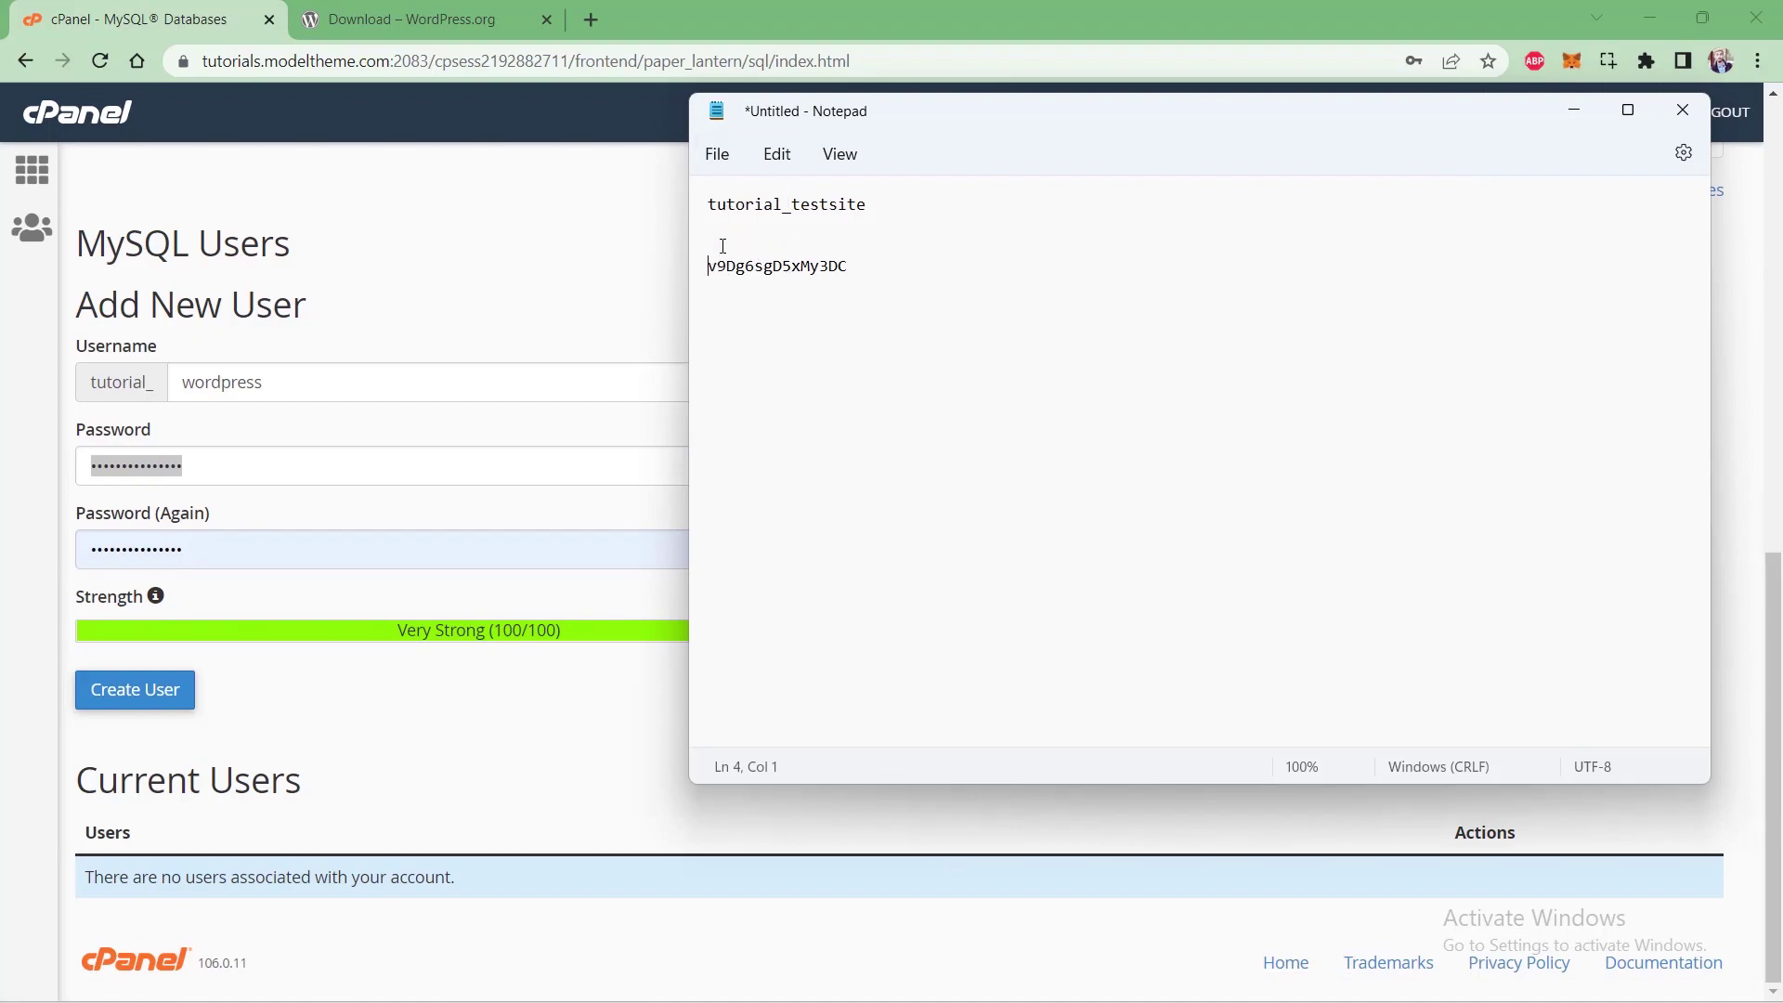
text(tutorial_wordpress)
key(Down)
click(434, 500)
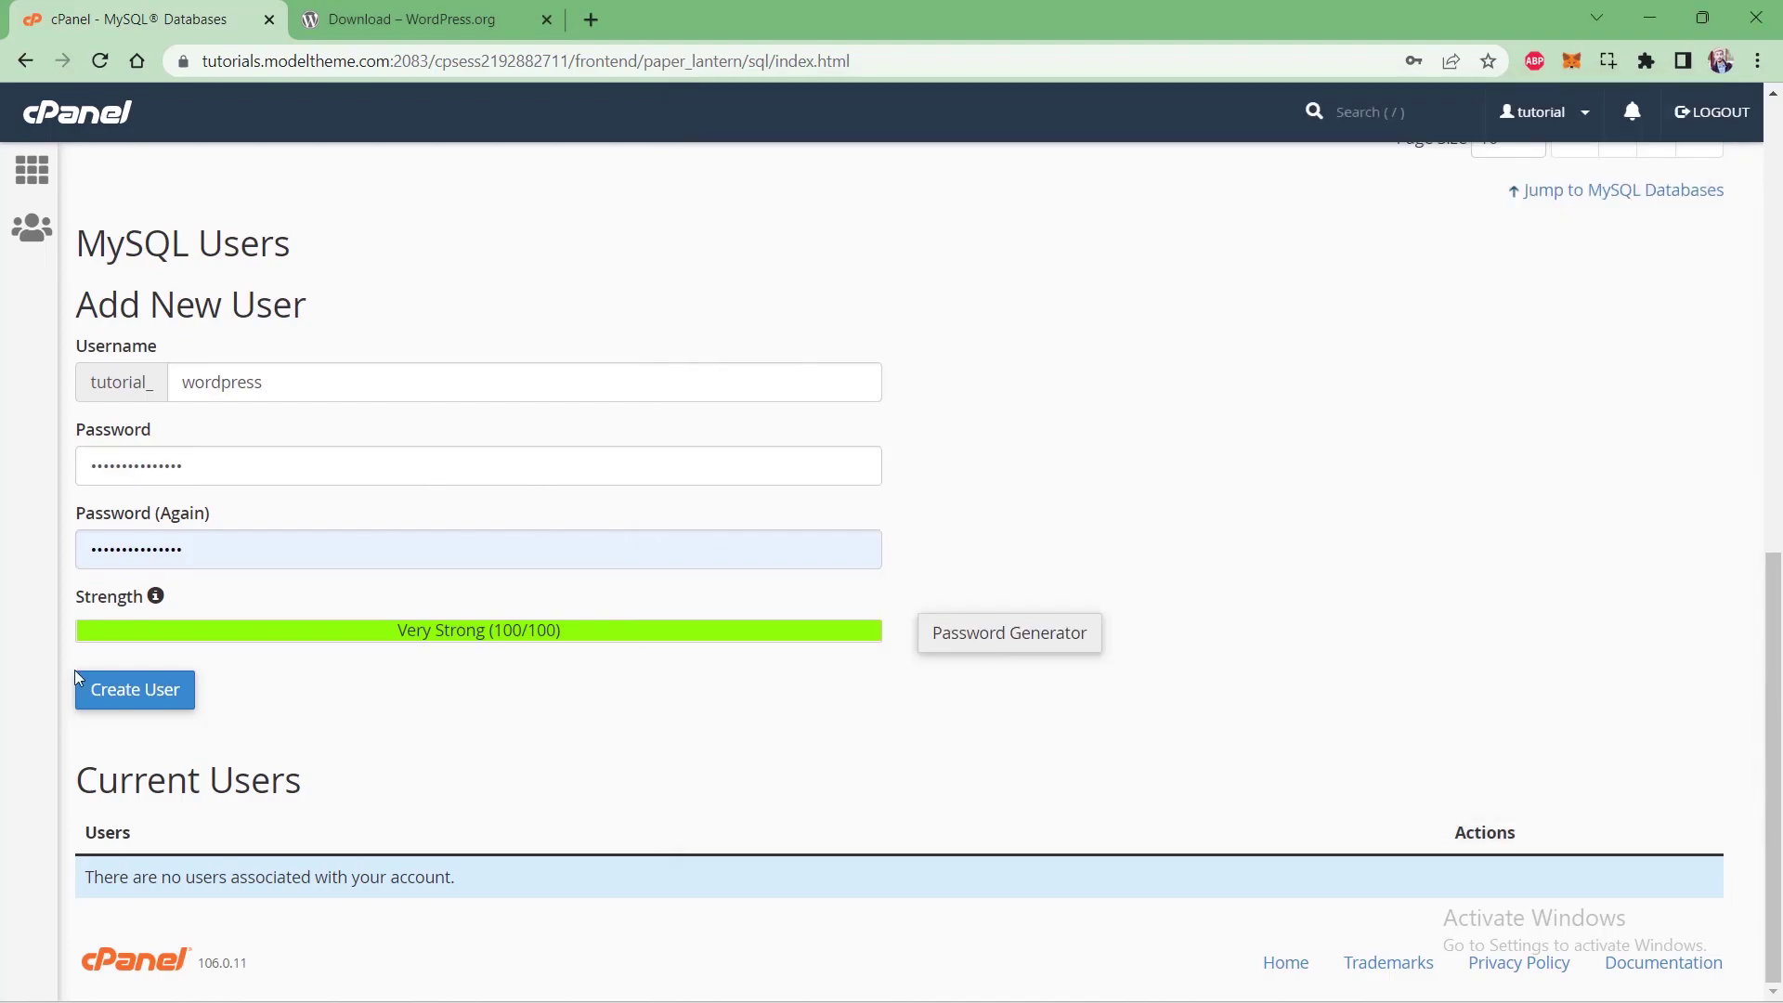
click(121, 702)
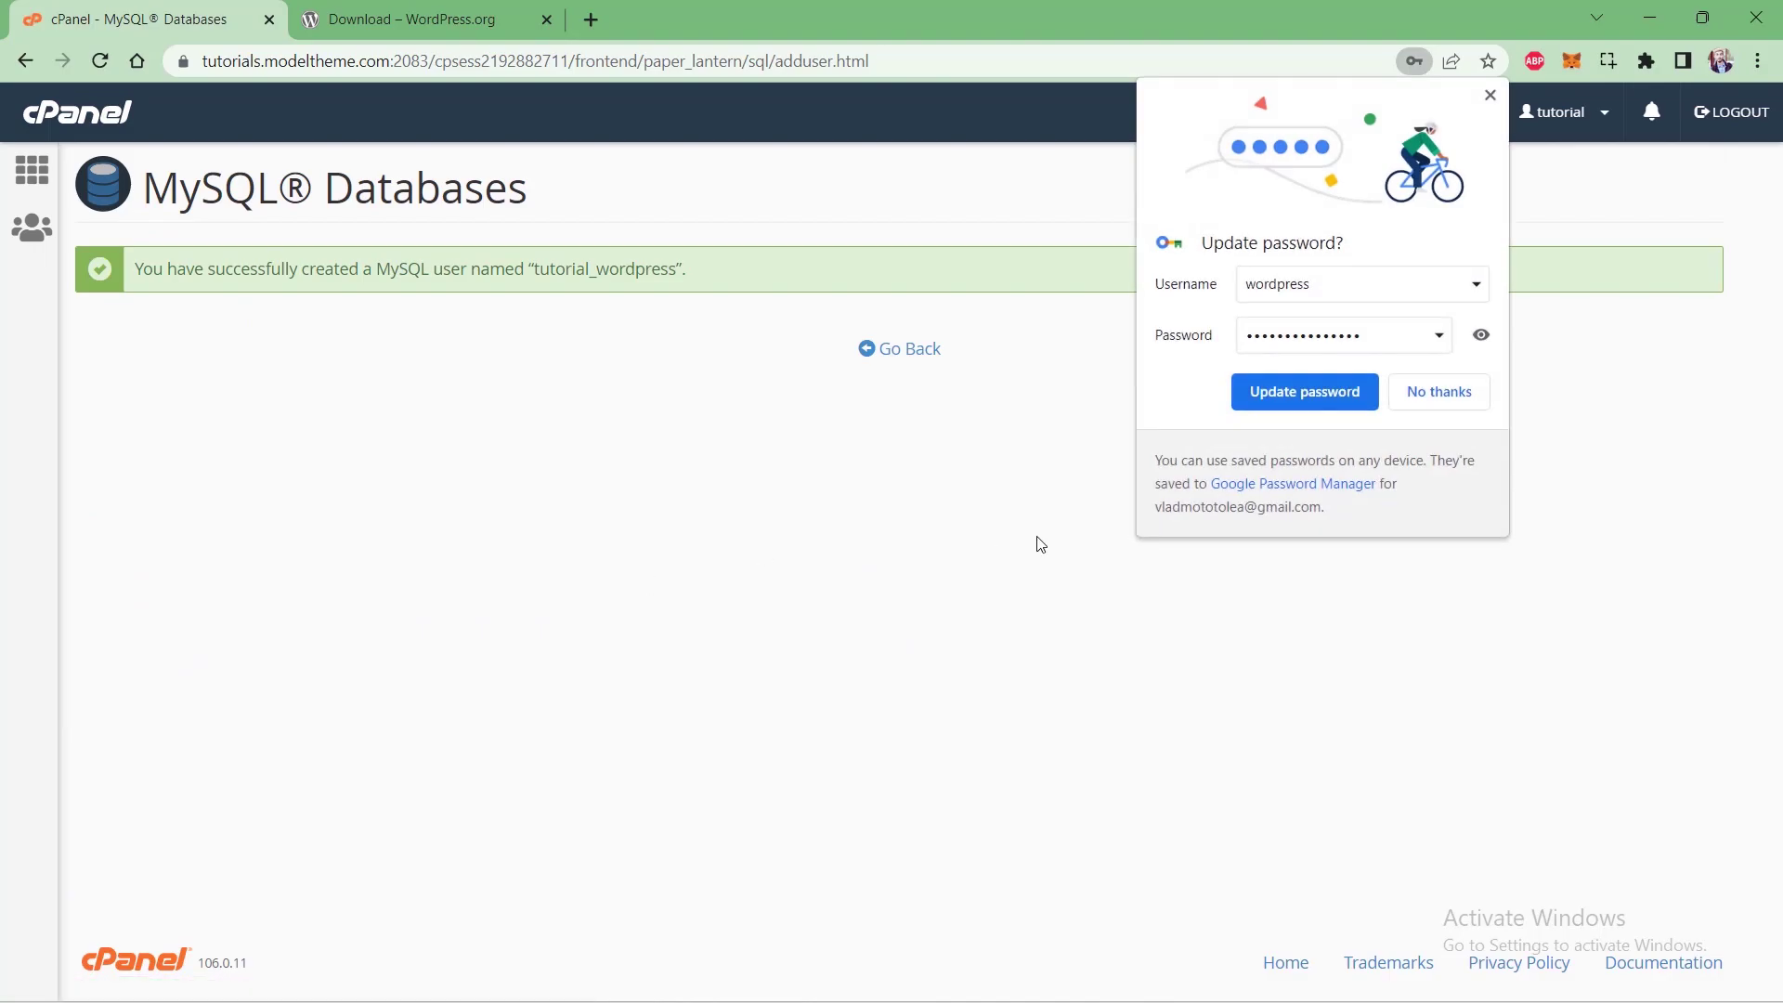
Add user tutorial_wordpress to database tutorial_testsite under Add User To Database.
click(1441, 386)
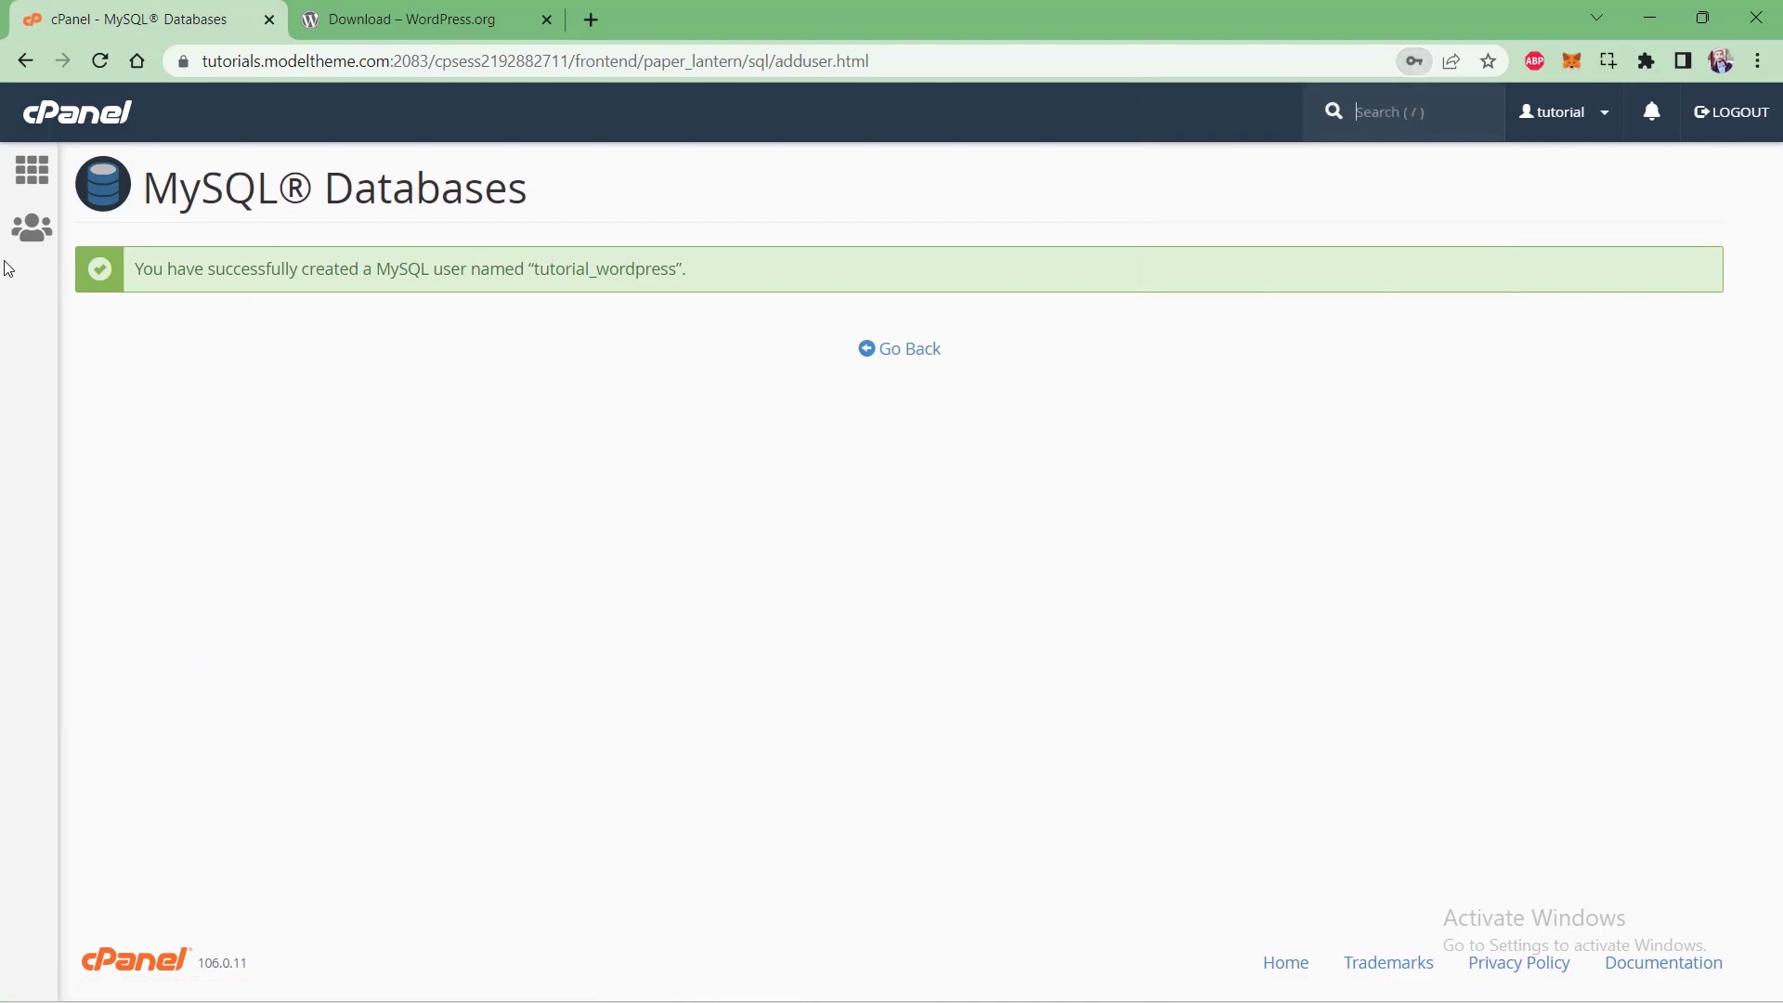
click(887, 348)
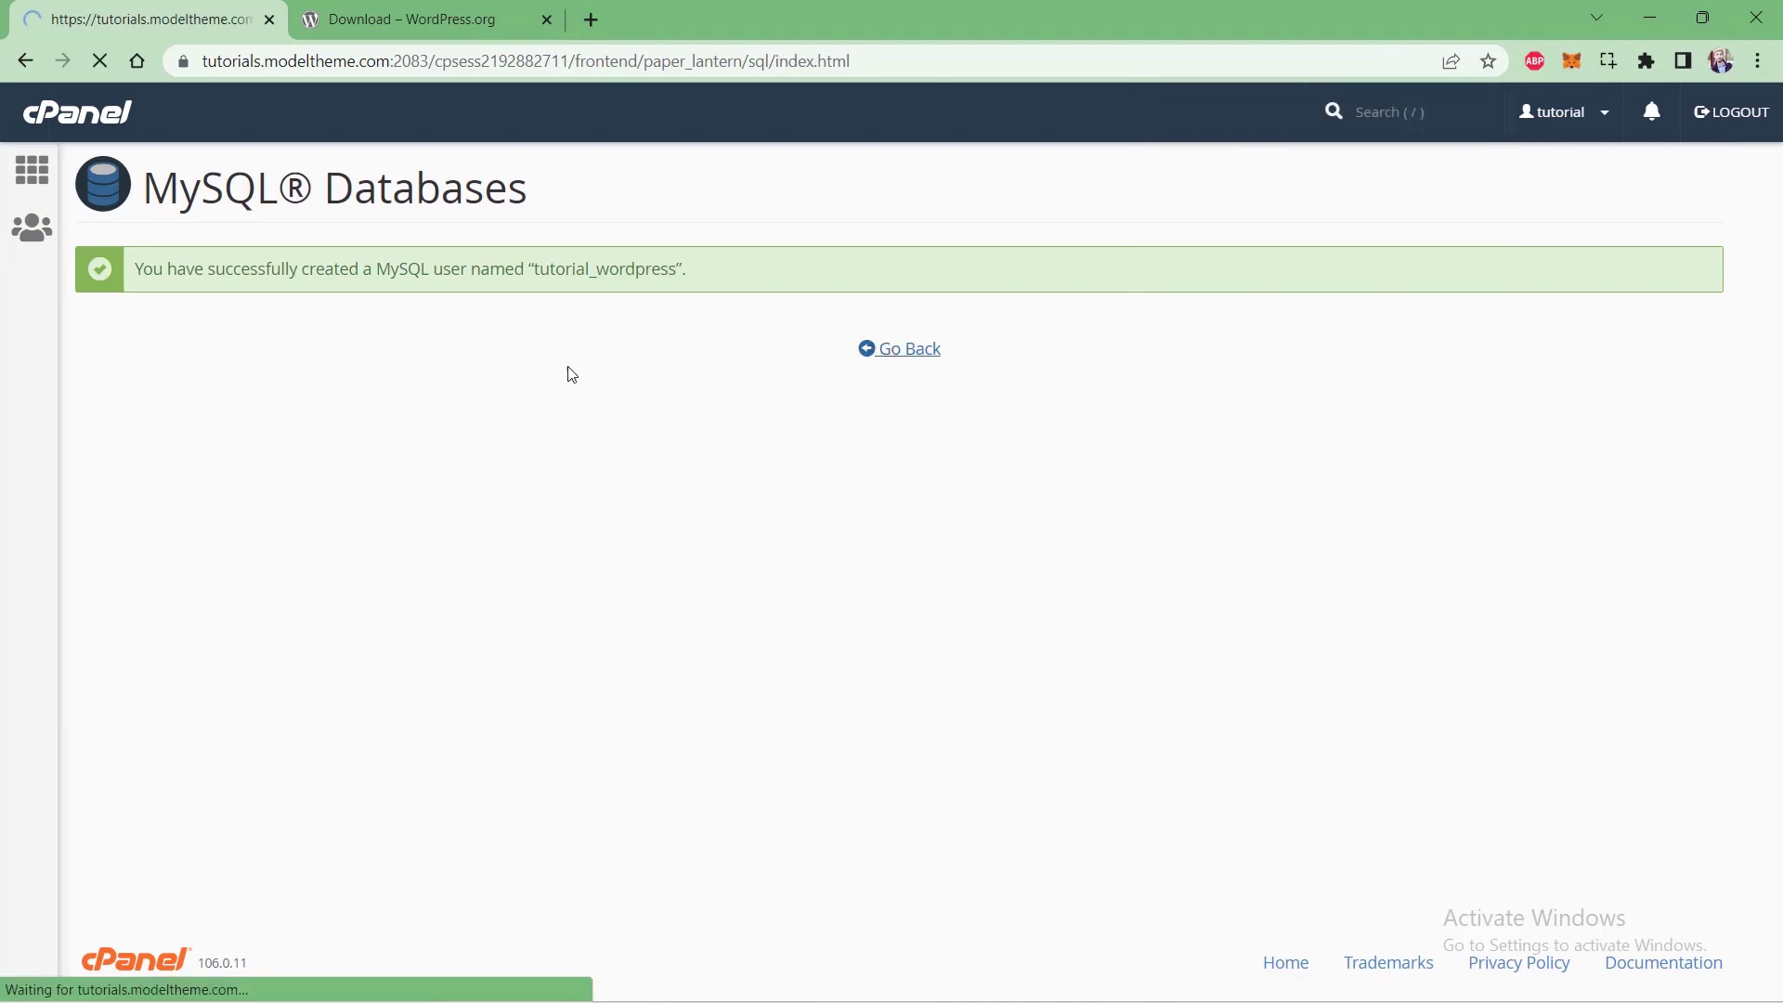
scroll(500, 518, down, 2)
scroll(492, 511, down, 2)
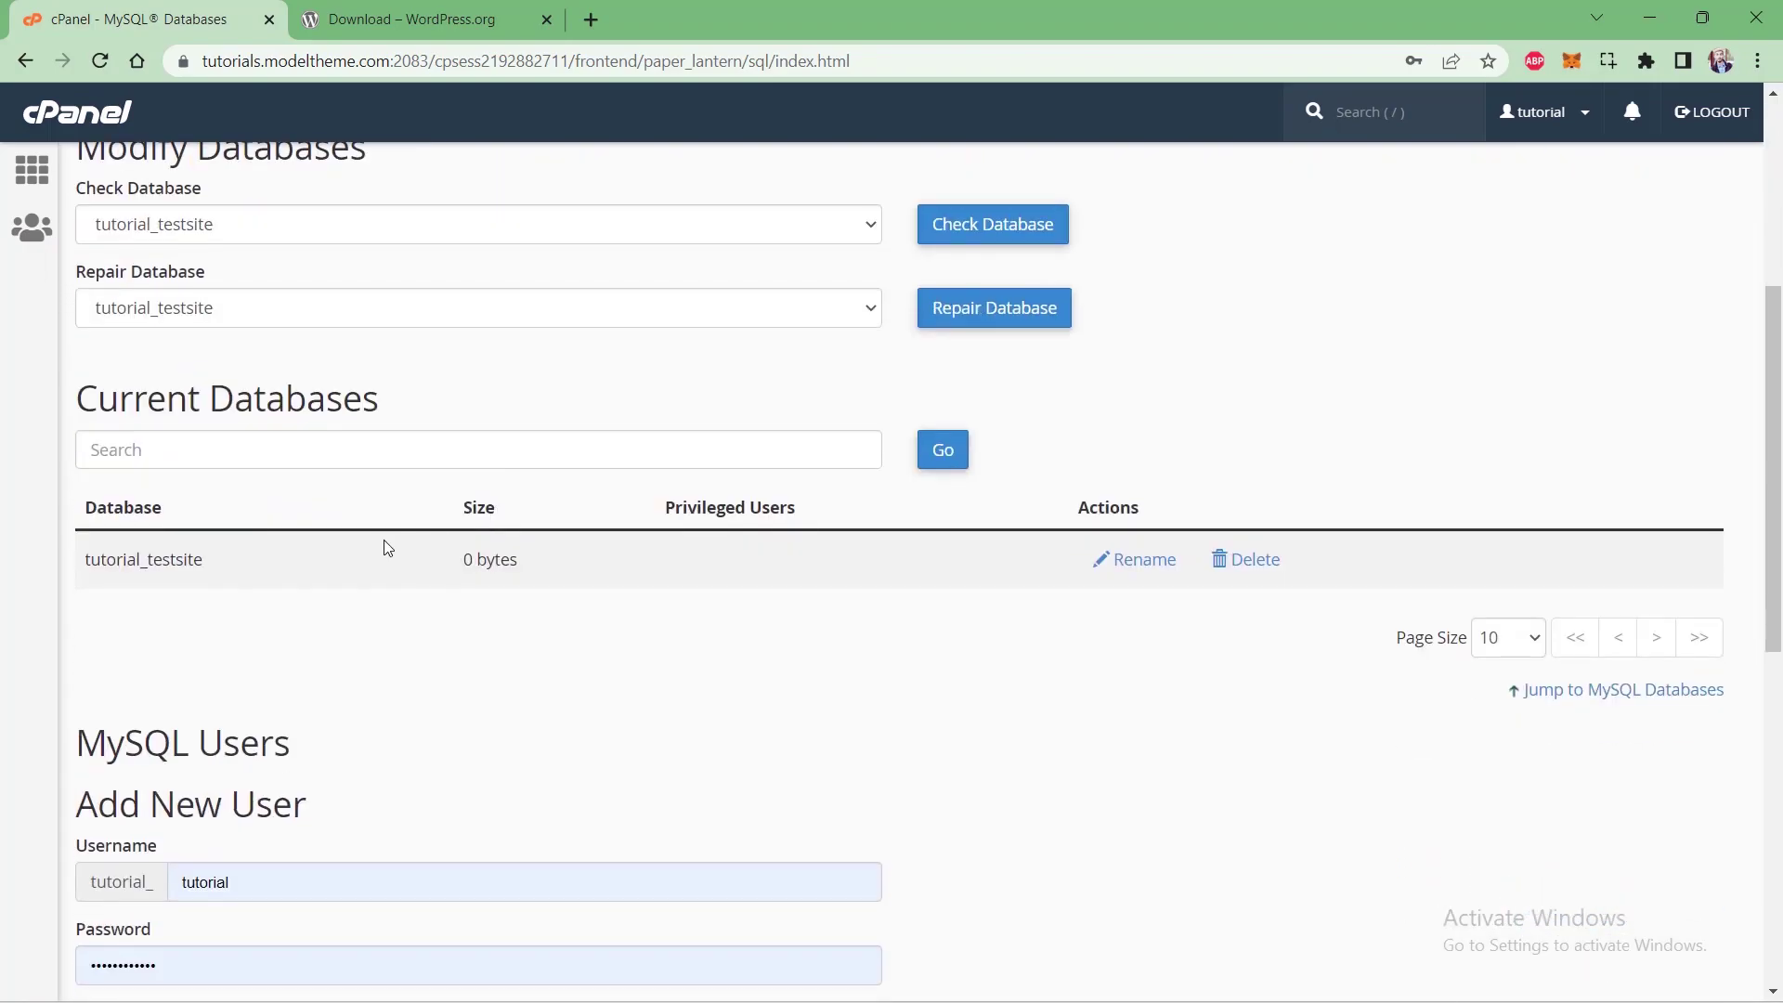
scroll(383, 553, down, 5)
scroll(353, 571, up, 1)
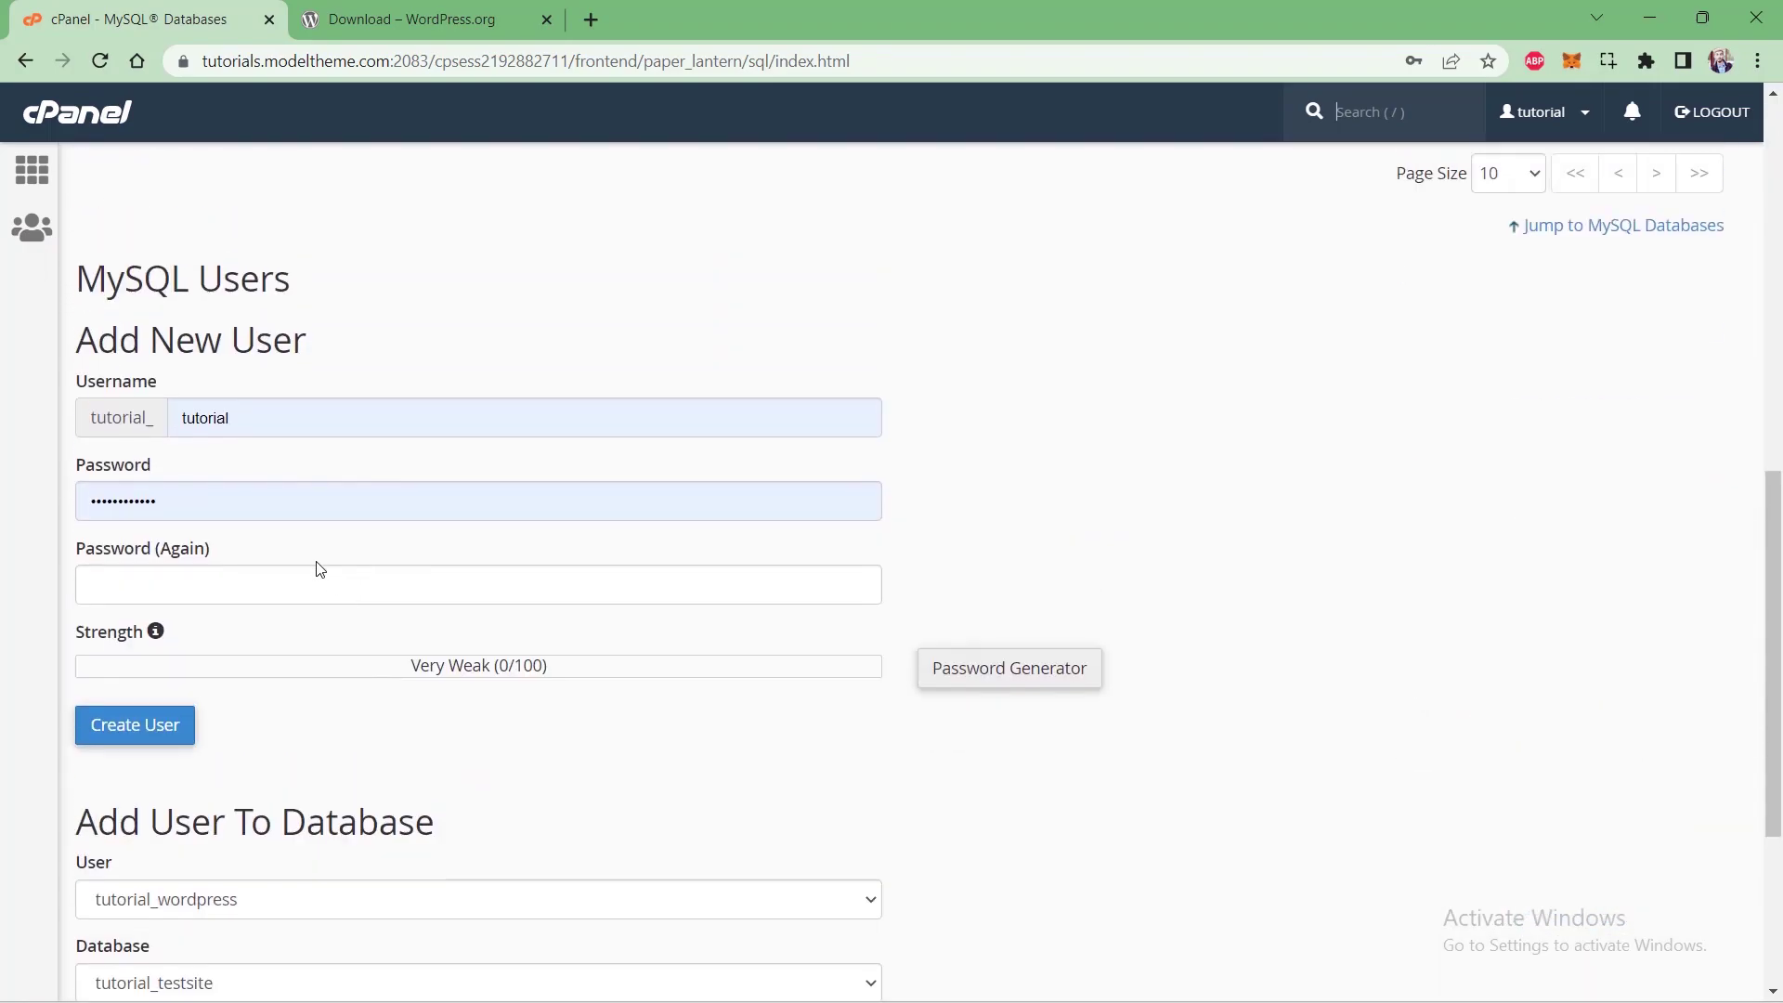
scroll(331, 566, down, 2)
scroll(315, 557, down, 2)
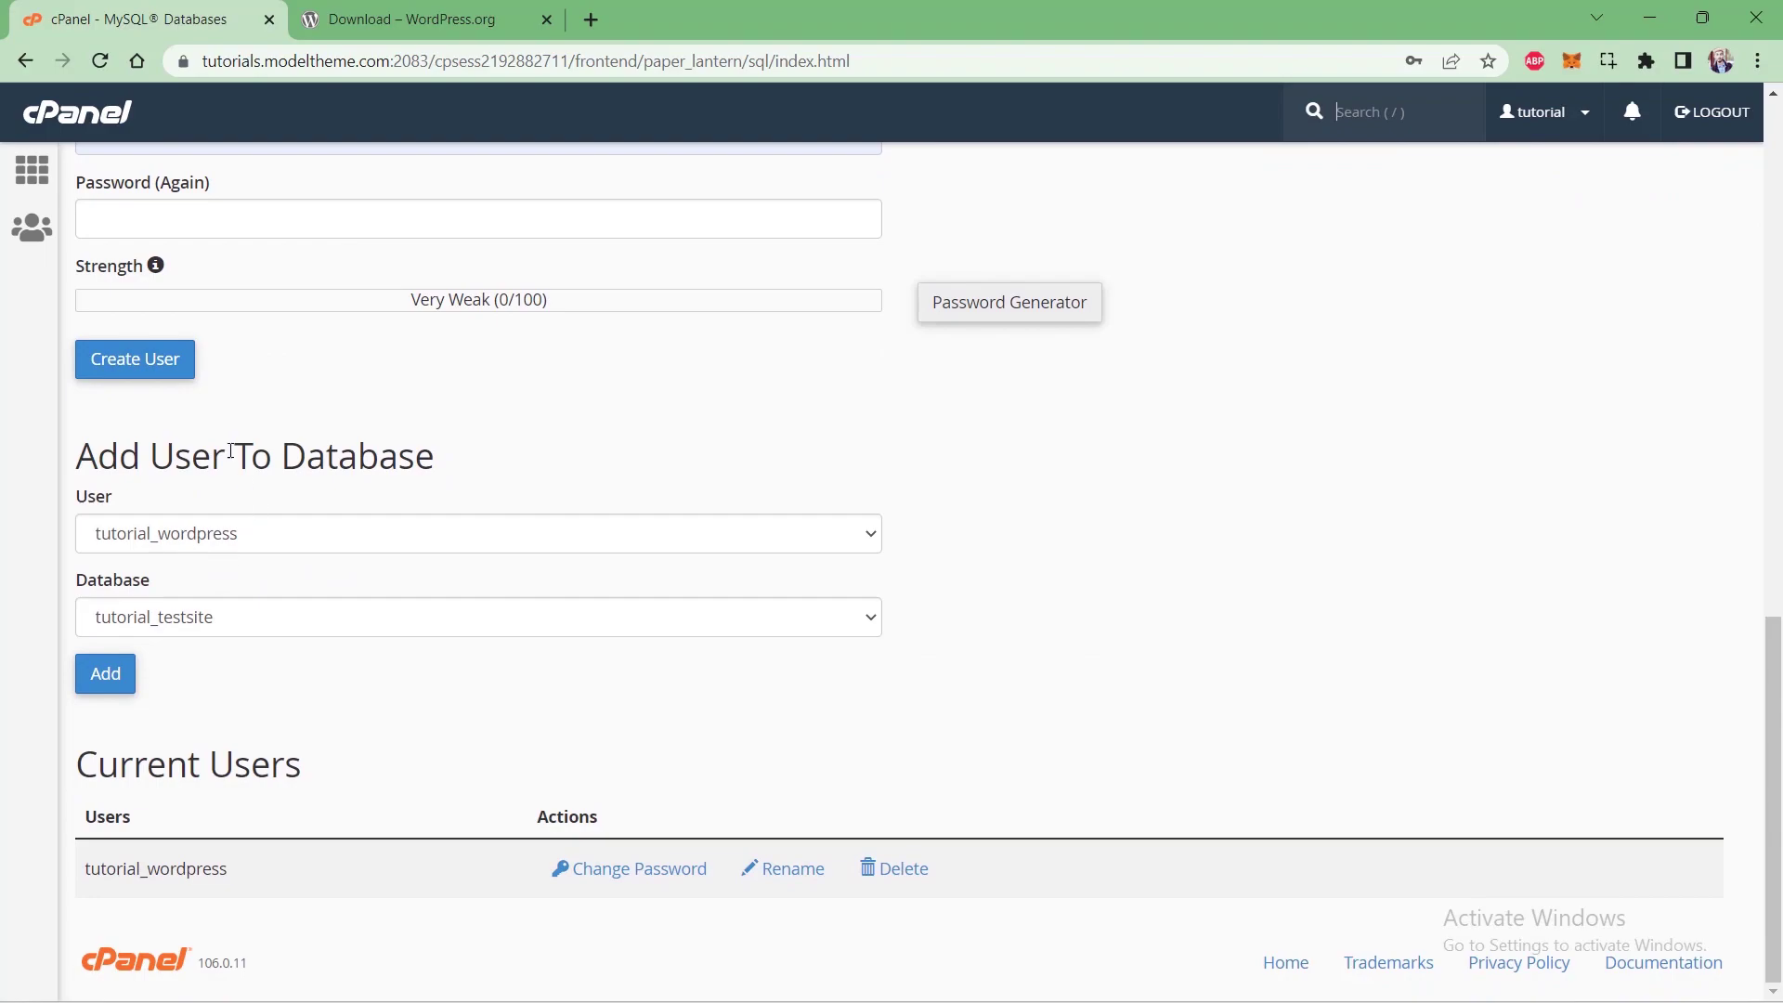
drag(455, 460, 144, 460)
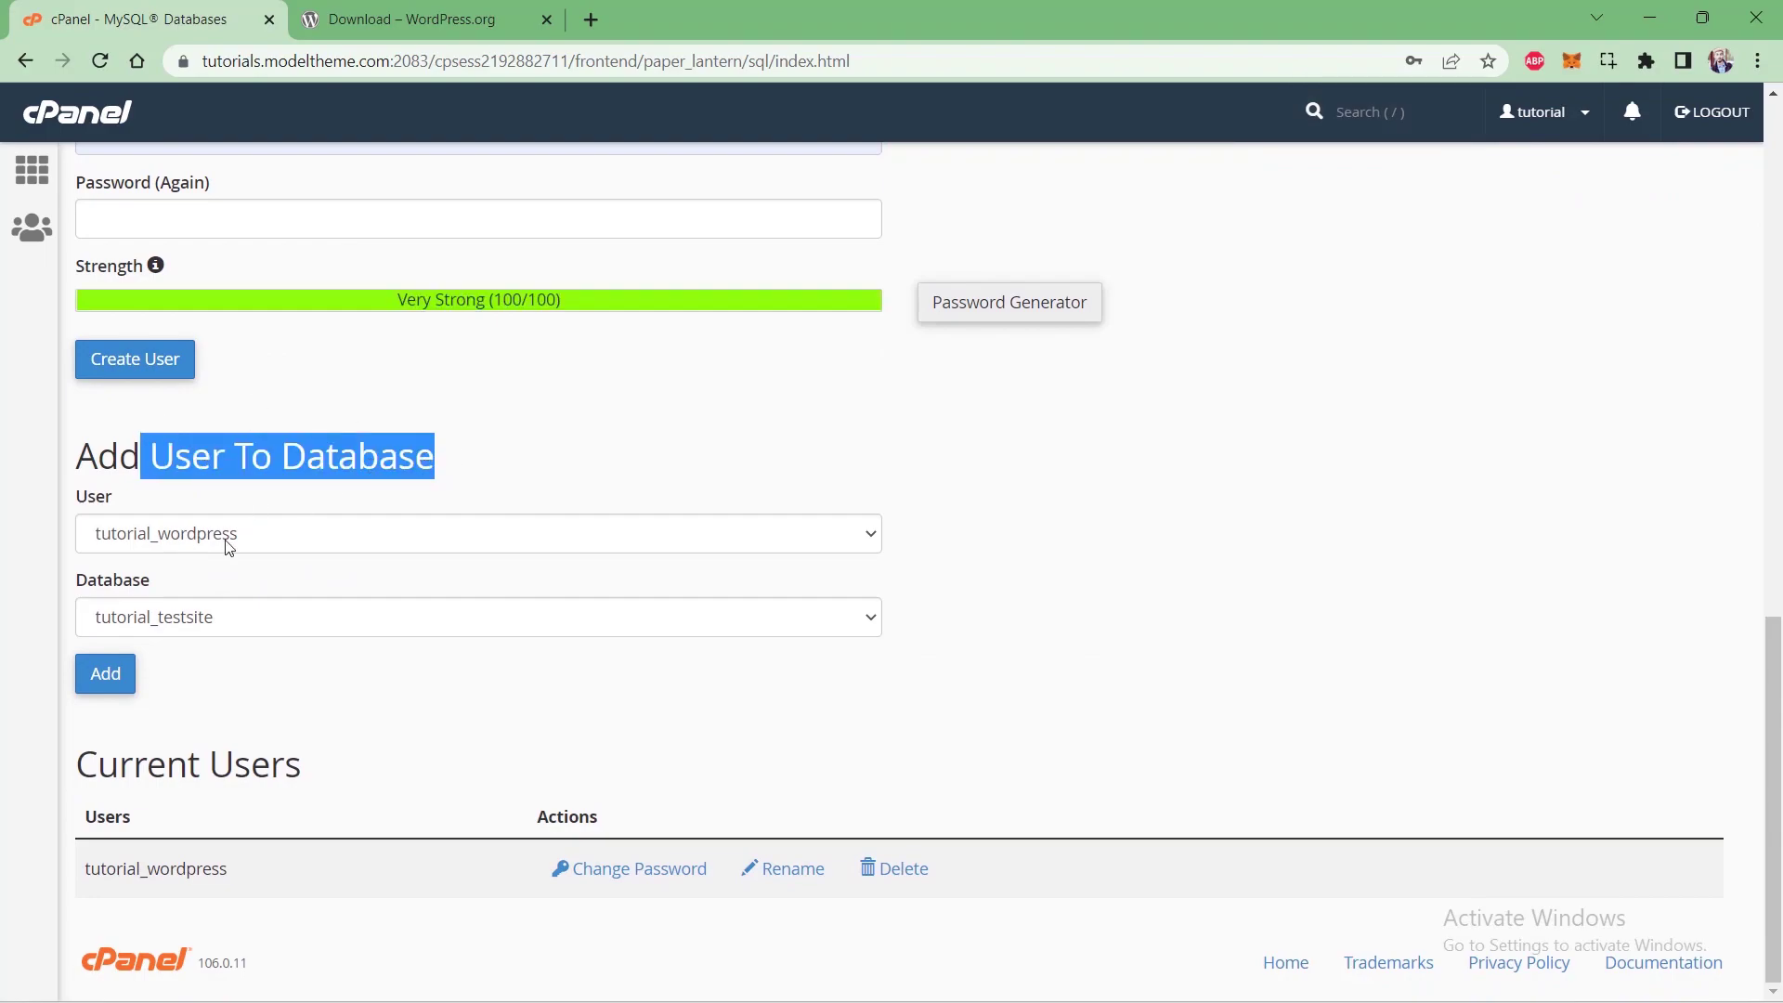
click(513, 457)
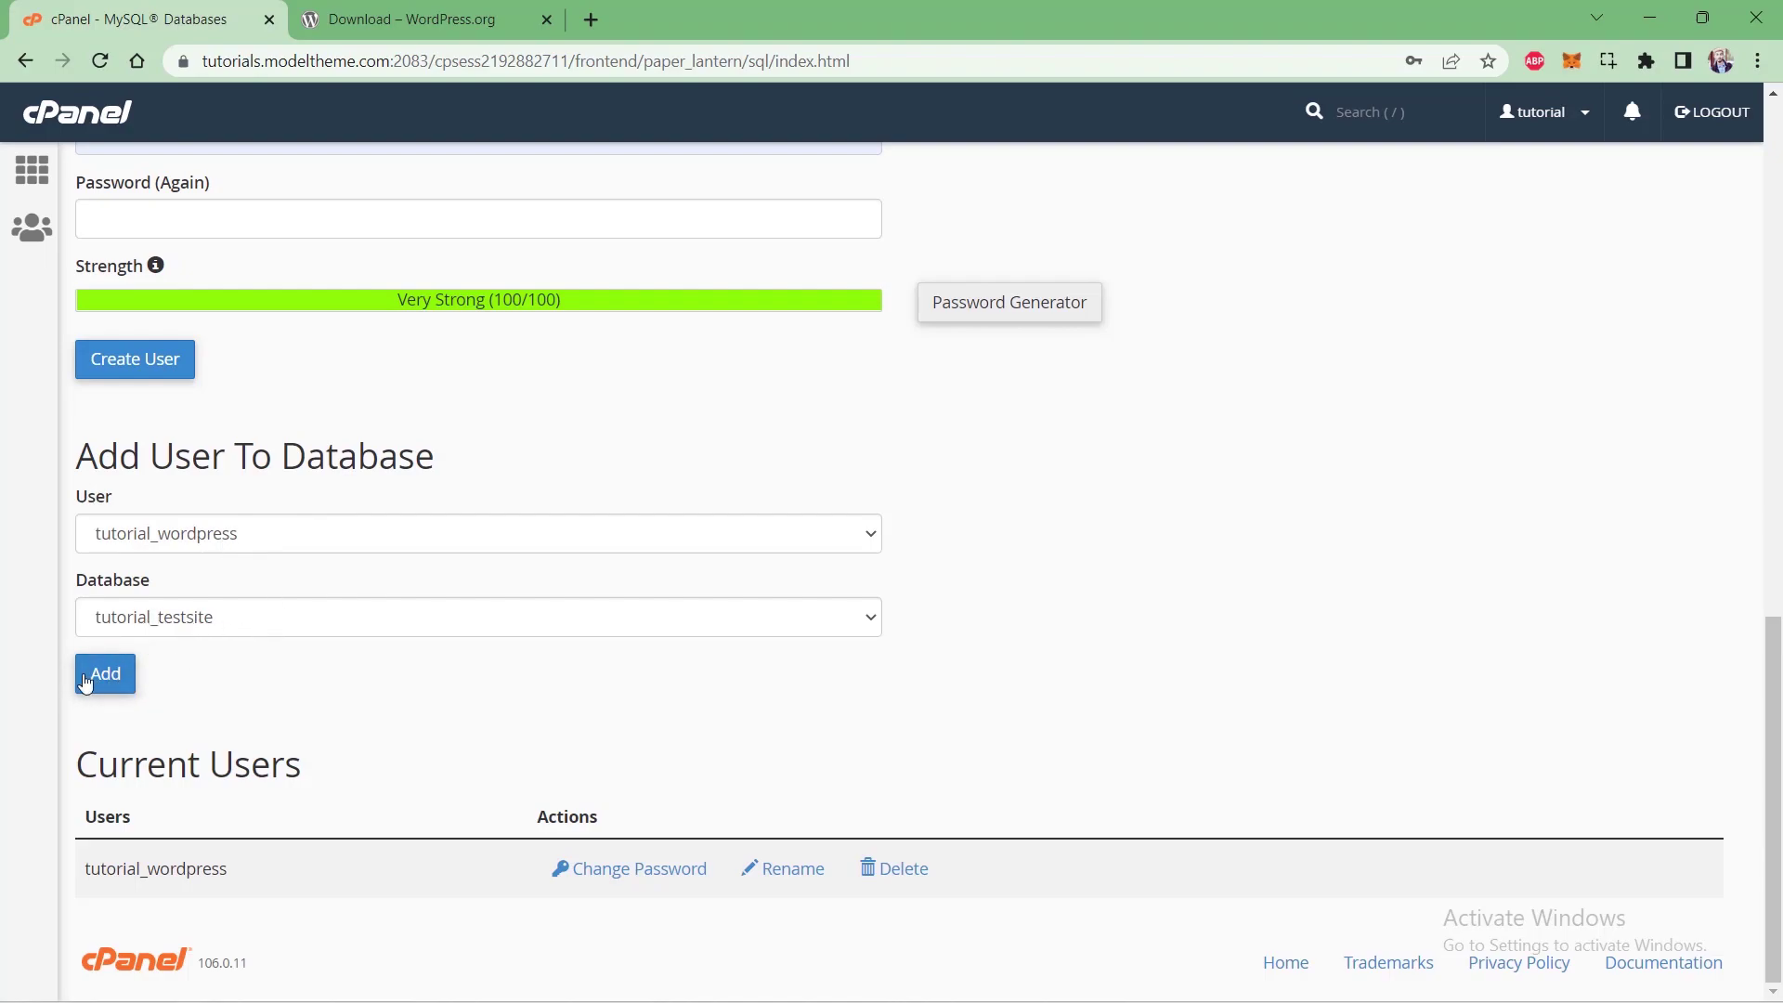
click(116, 683)
Grant tutorial_wordpress ALL PRIVILEGES on tutorial_testsite and save the changes.
click(99, 686)
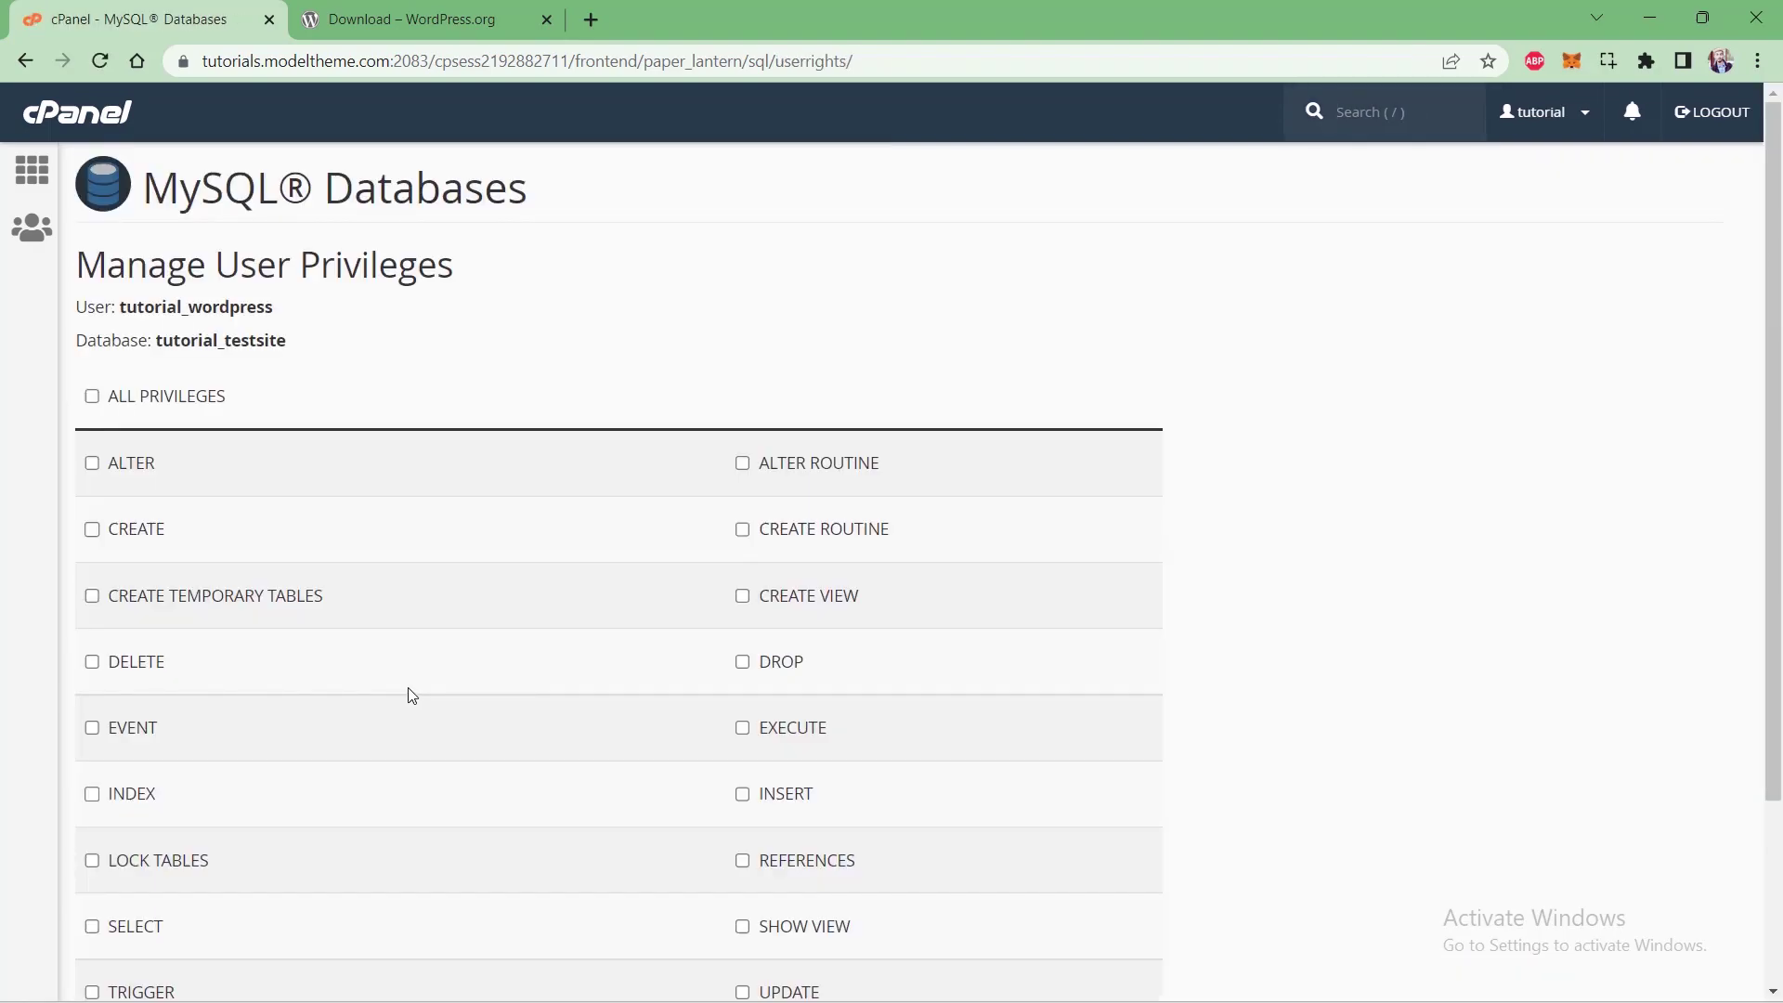
click(171, 407)
scroll(207, 529, down, 3)
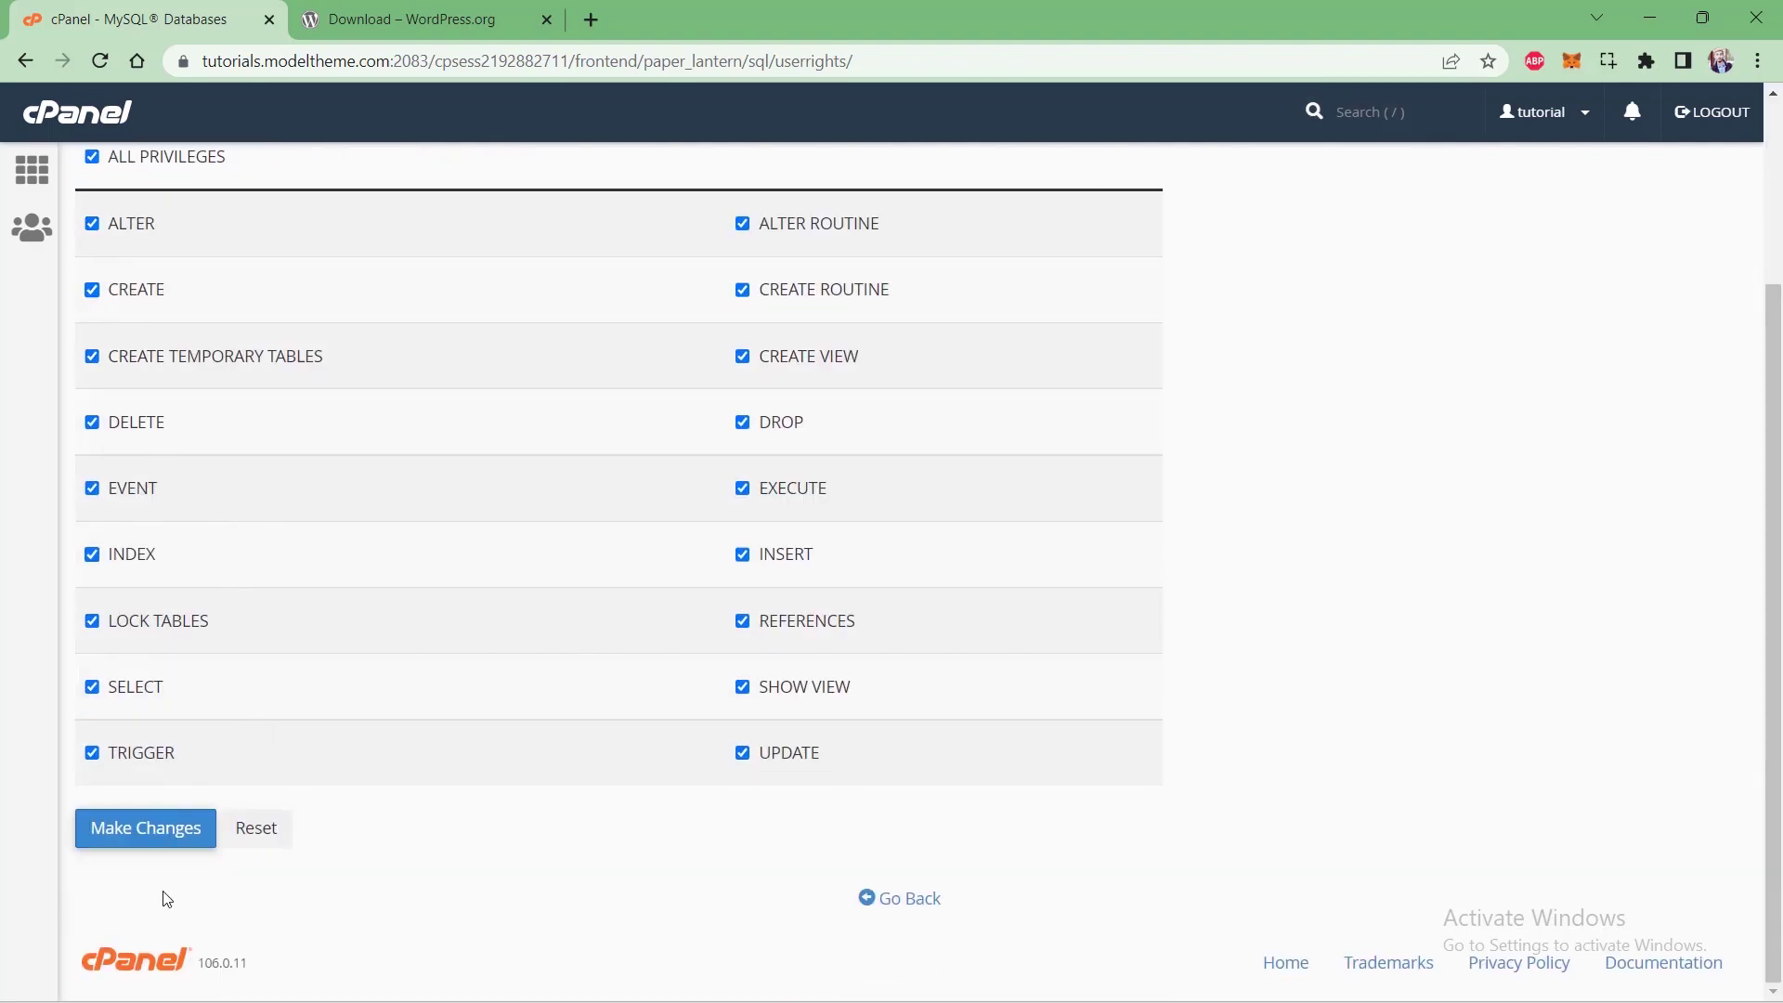
click(164, 841)
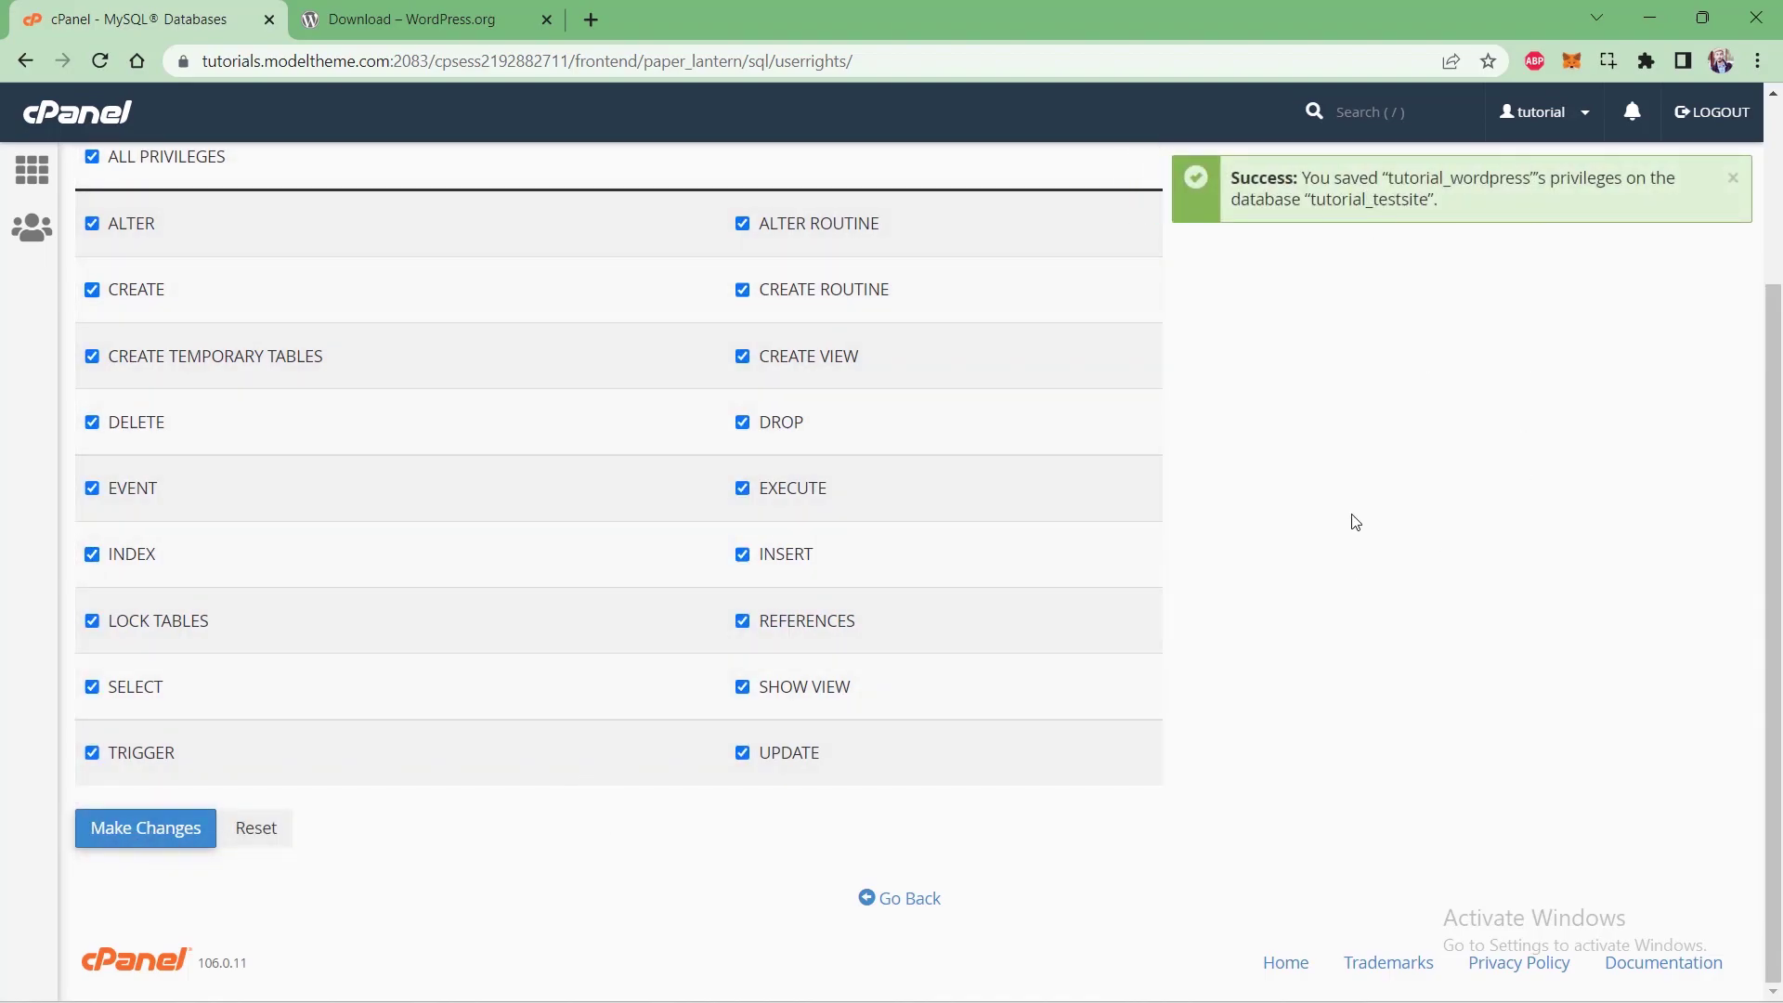
click(910, 897)
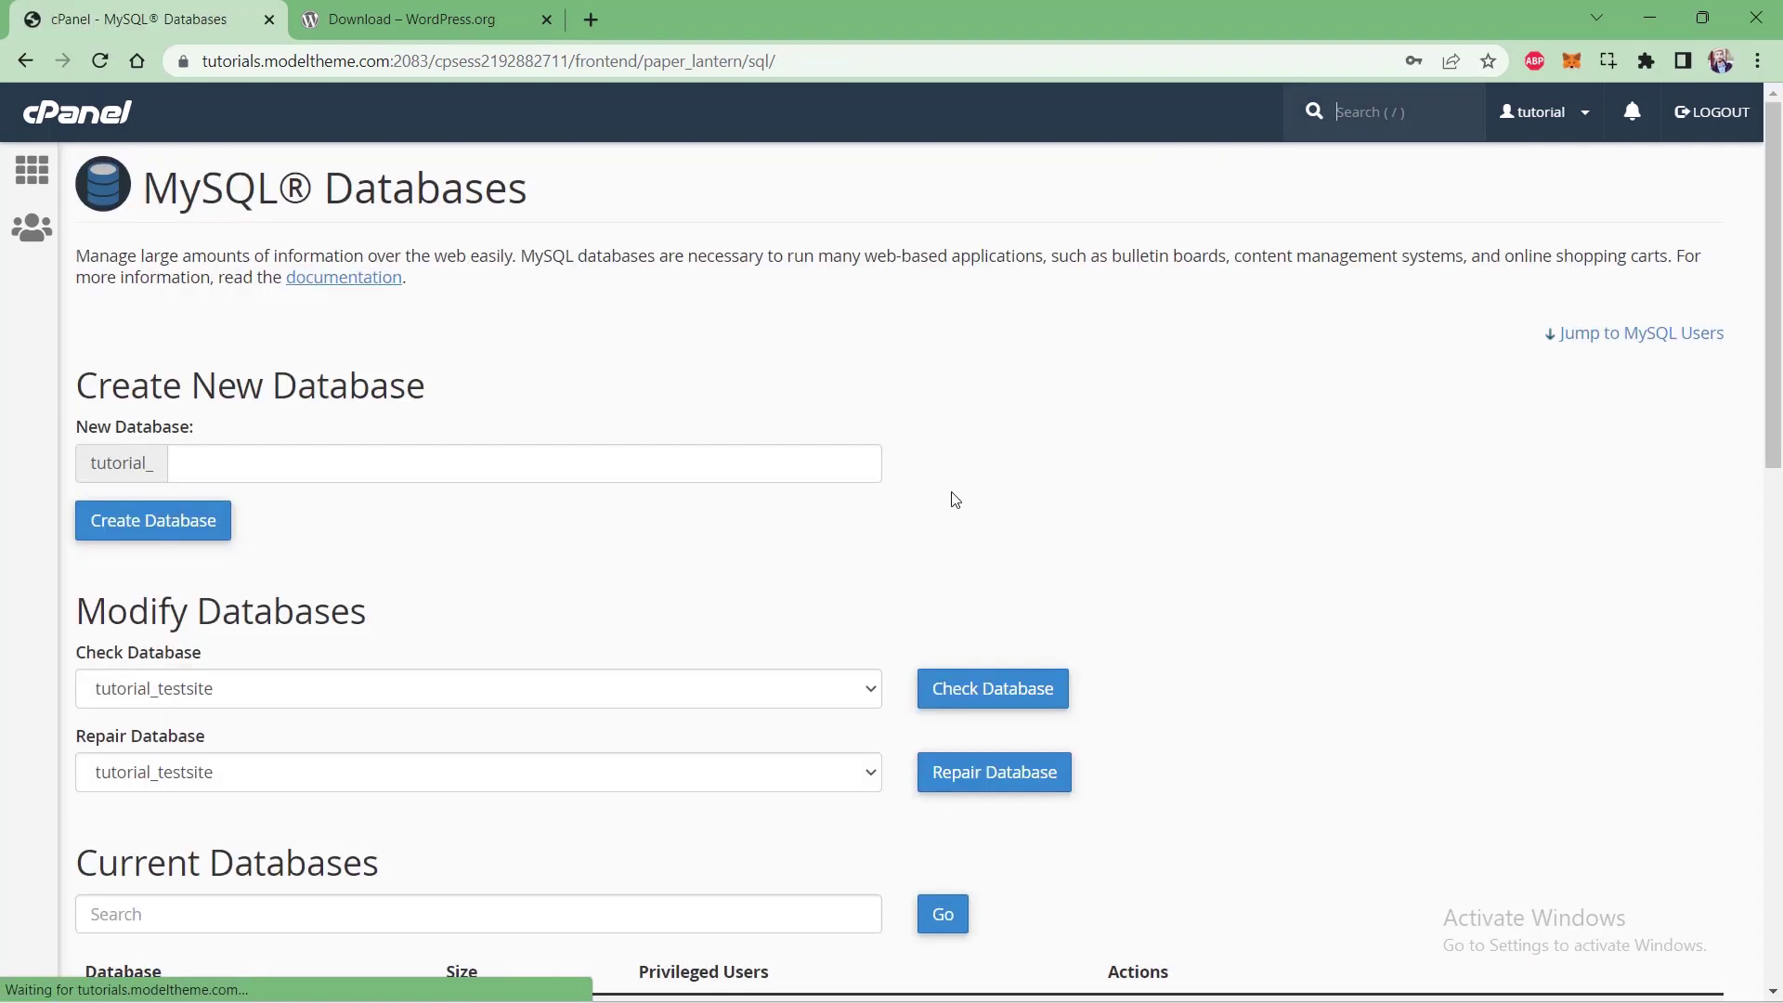
Open File Manager from the cPanel home page and select the public_html folder.
click(52, 113)
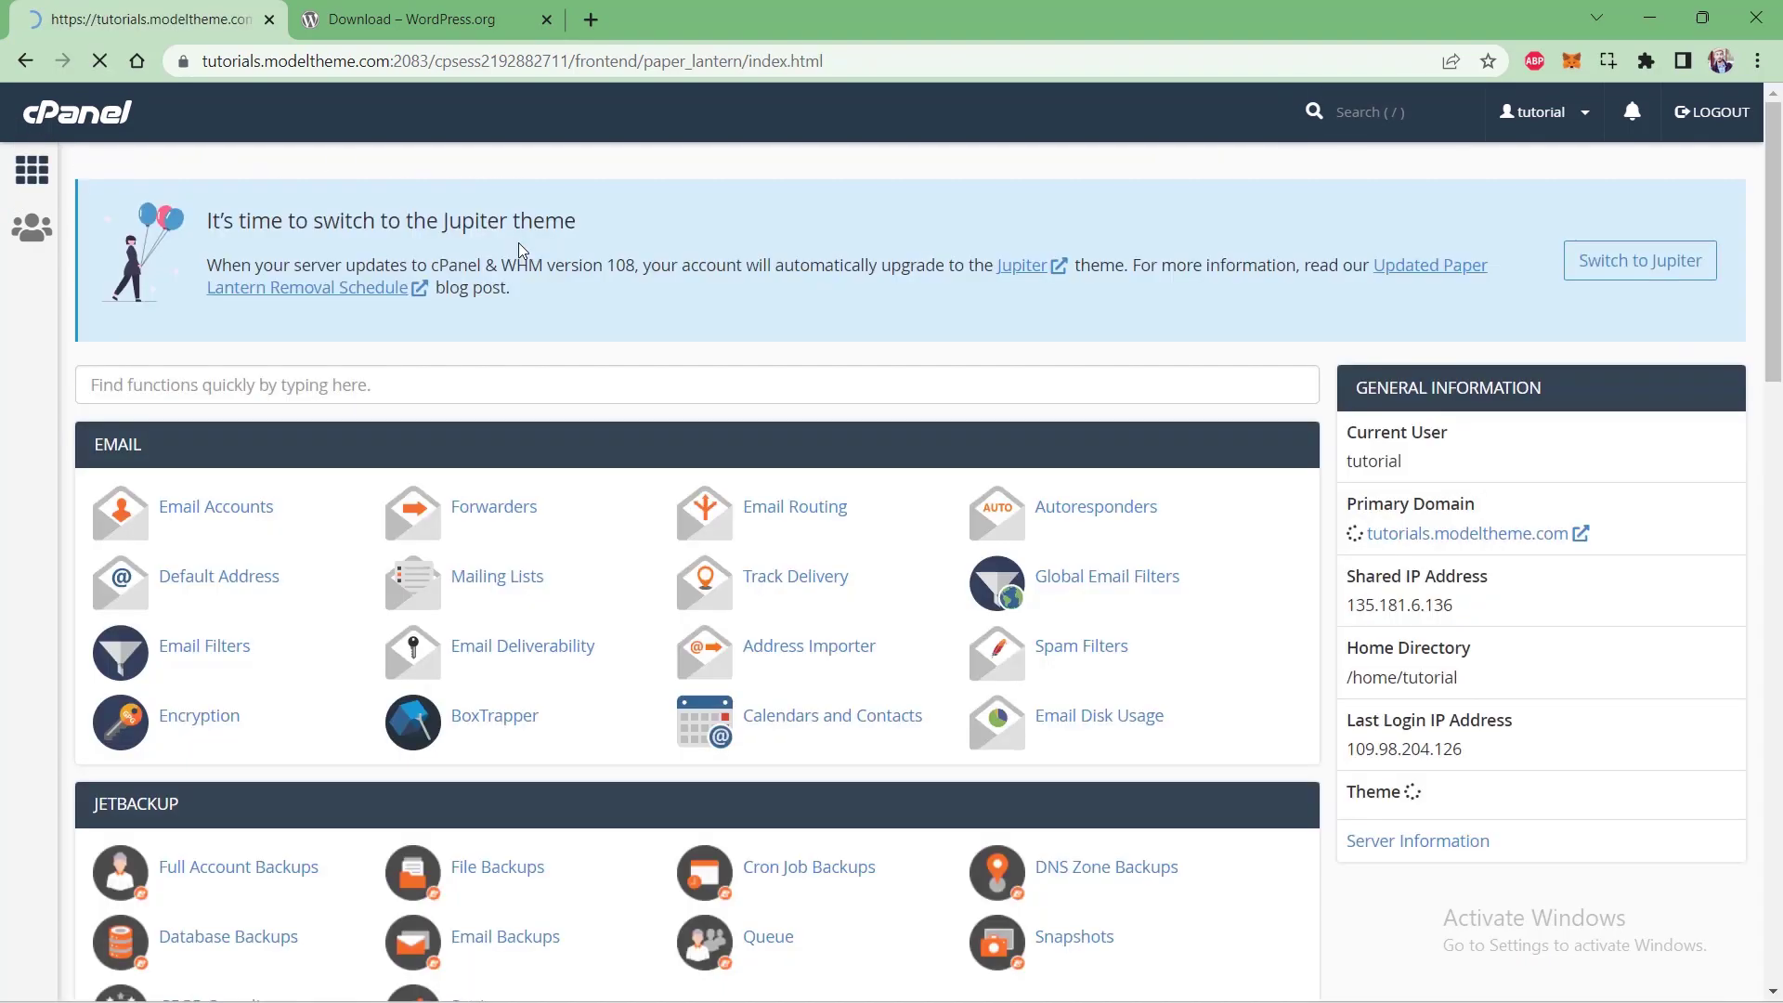
scroll(538, 520, down, 3)
scroll(493, 510, down, 5)
scroll(493, 510, down, 2)
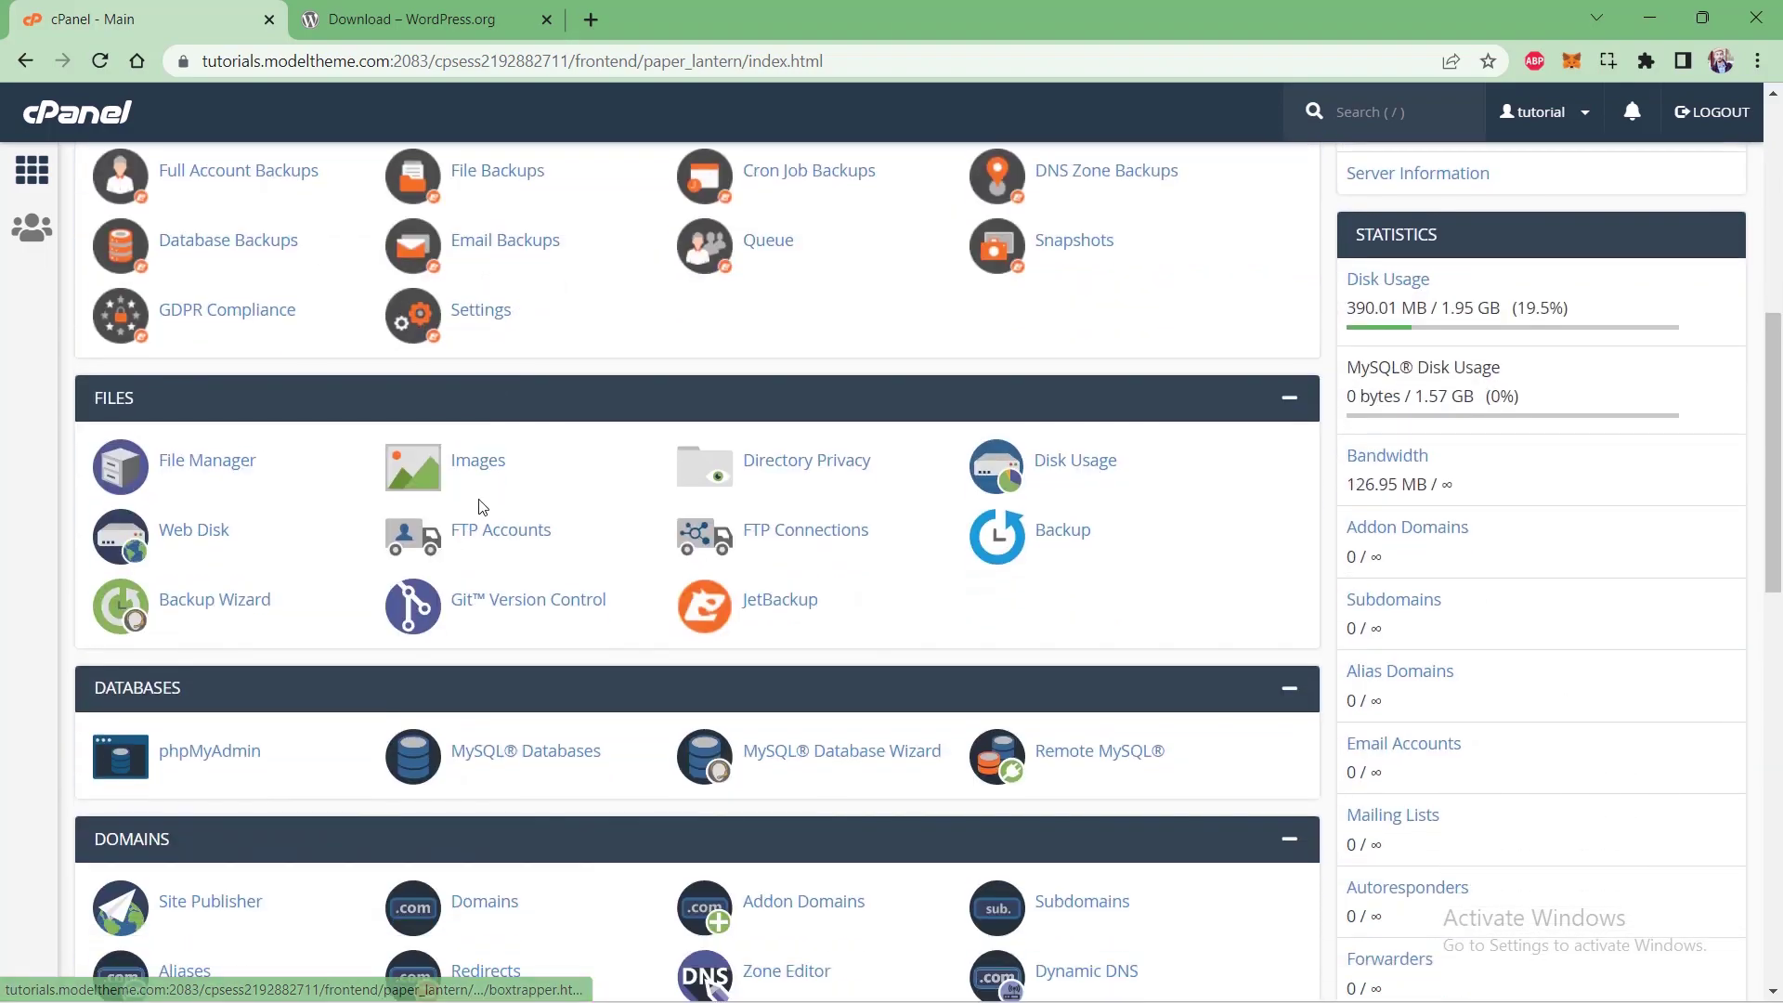
scroll(474, 493, down, 4)
scroll(465, 483, down, 2)
scroll(462, 614, down, 5)
scroll(483, 651, up, 2)
scroll(502, 669, up, 12)
click(214, 455)
click(114, 475)
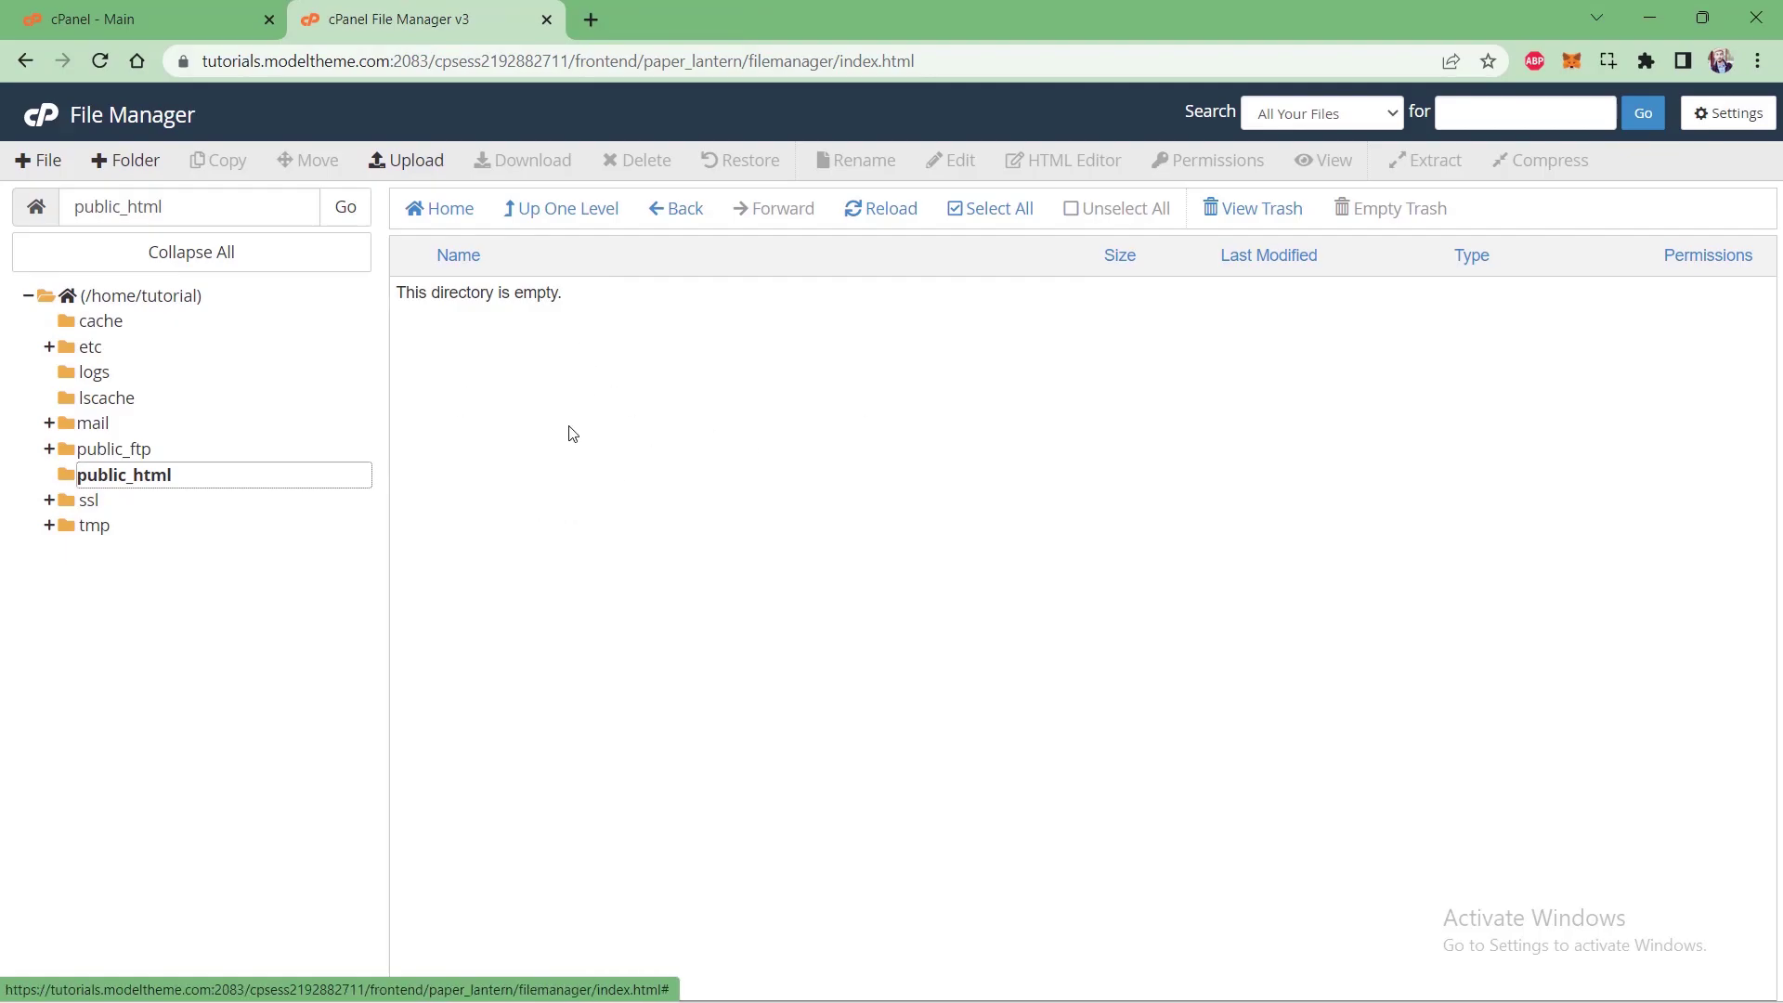
Upload wordpress-6.1.1.zip into public_html by dragging it from File Explorer.
click(578, 208)
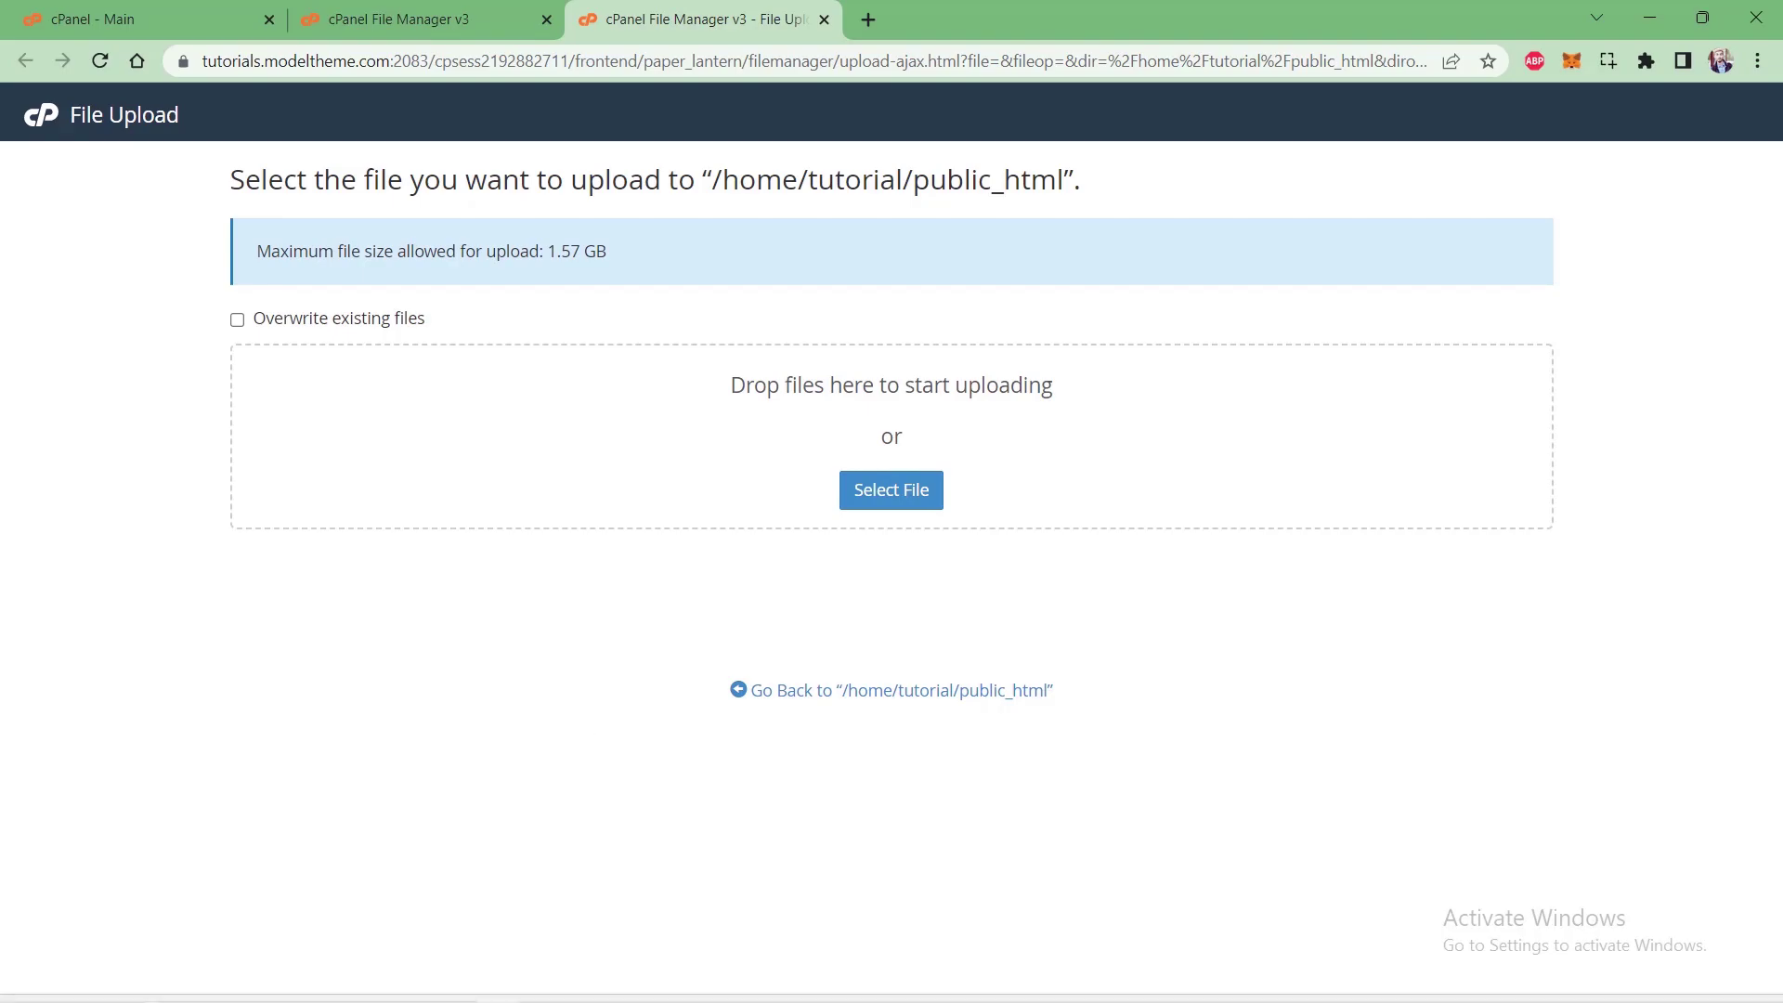
mouse_move(191, 975)
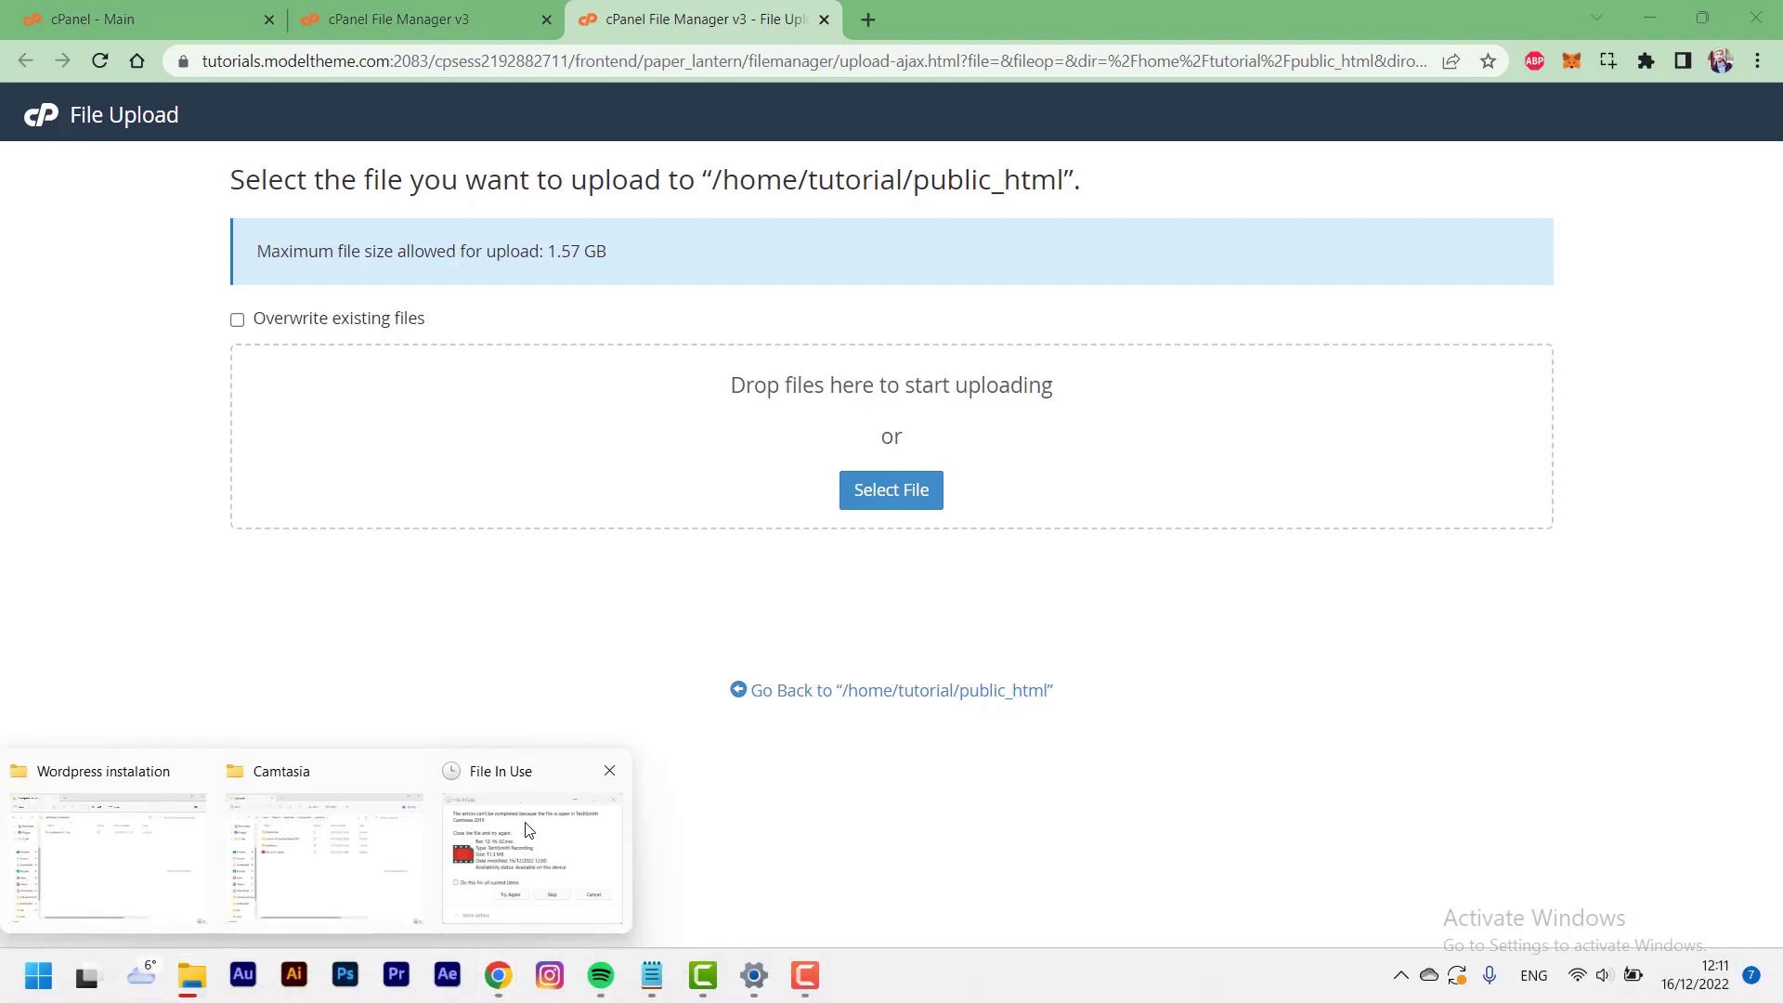
click(134, 843)
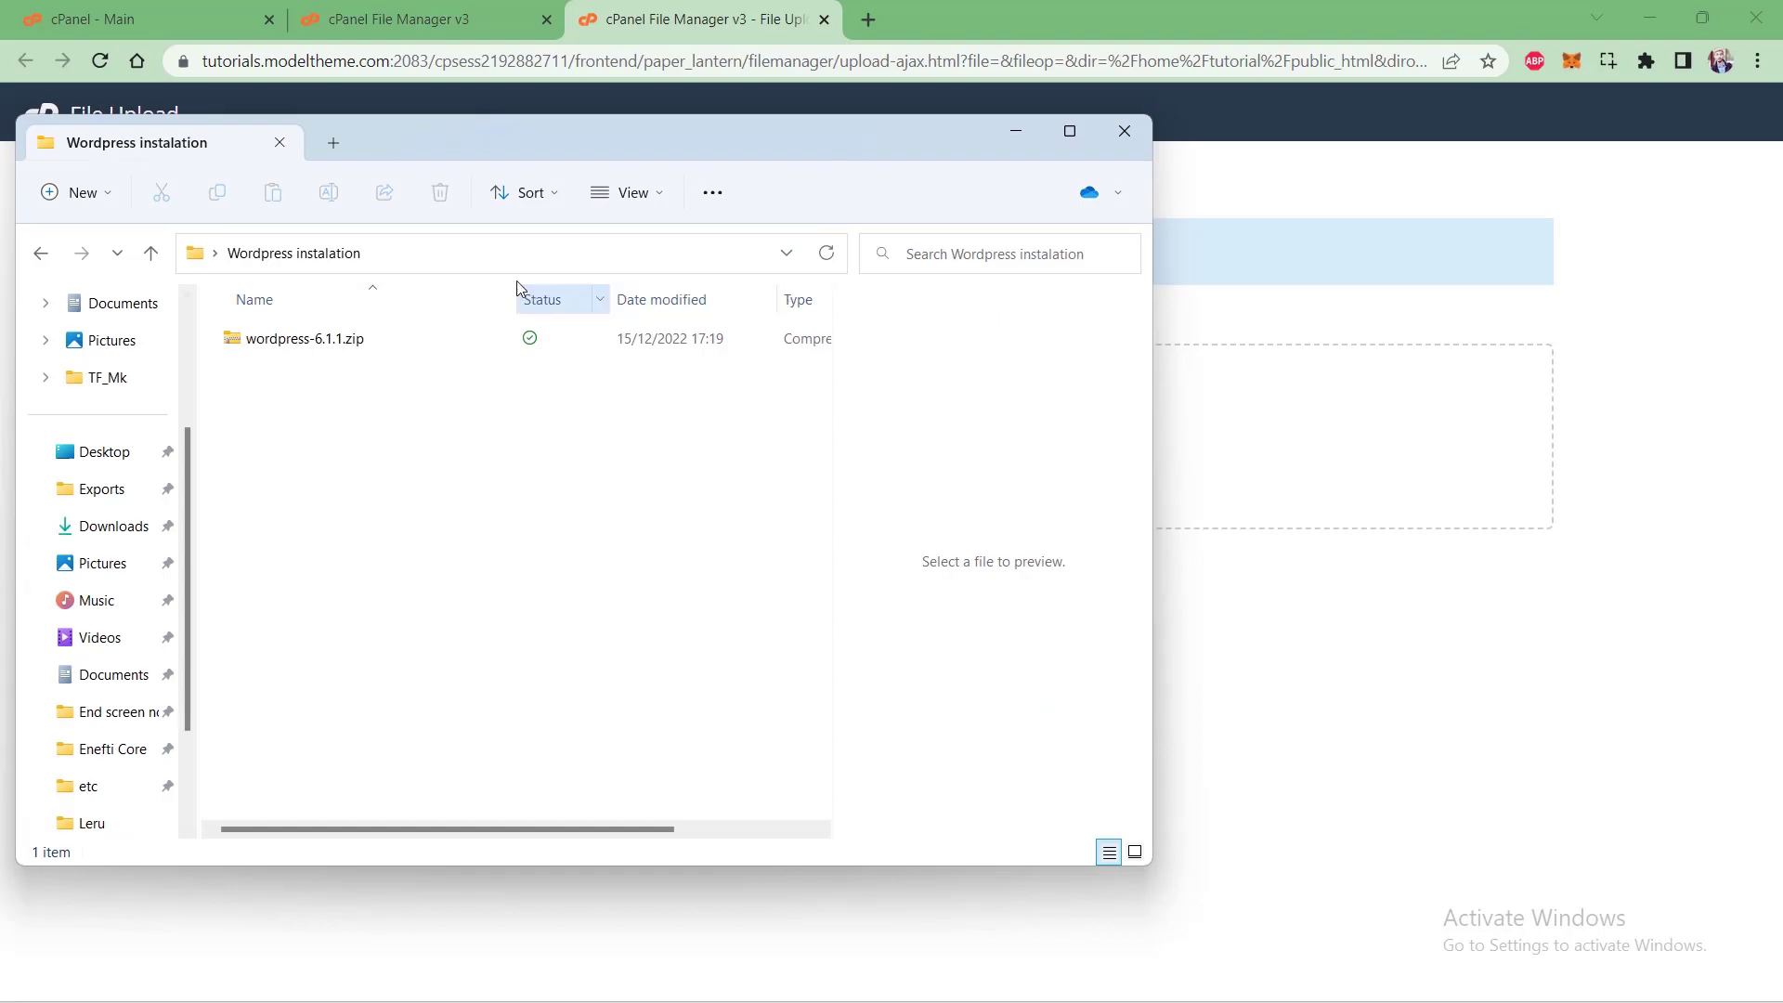
drag(504, 138, 1147, 151)
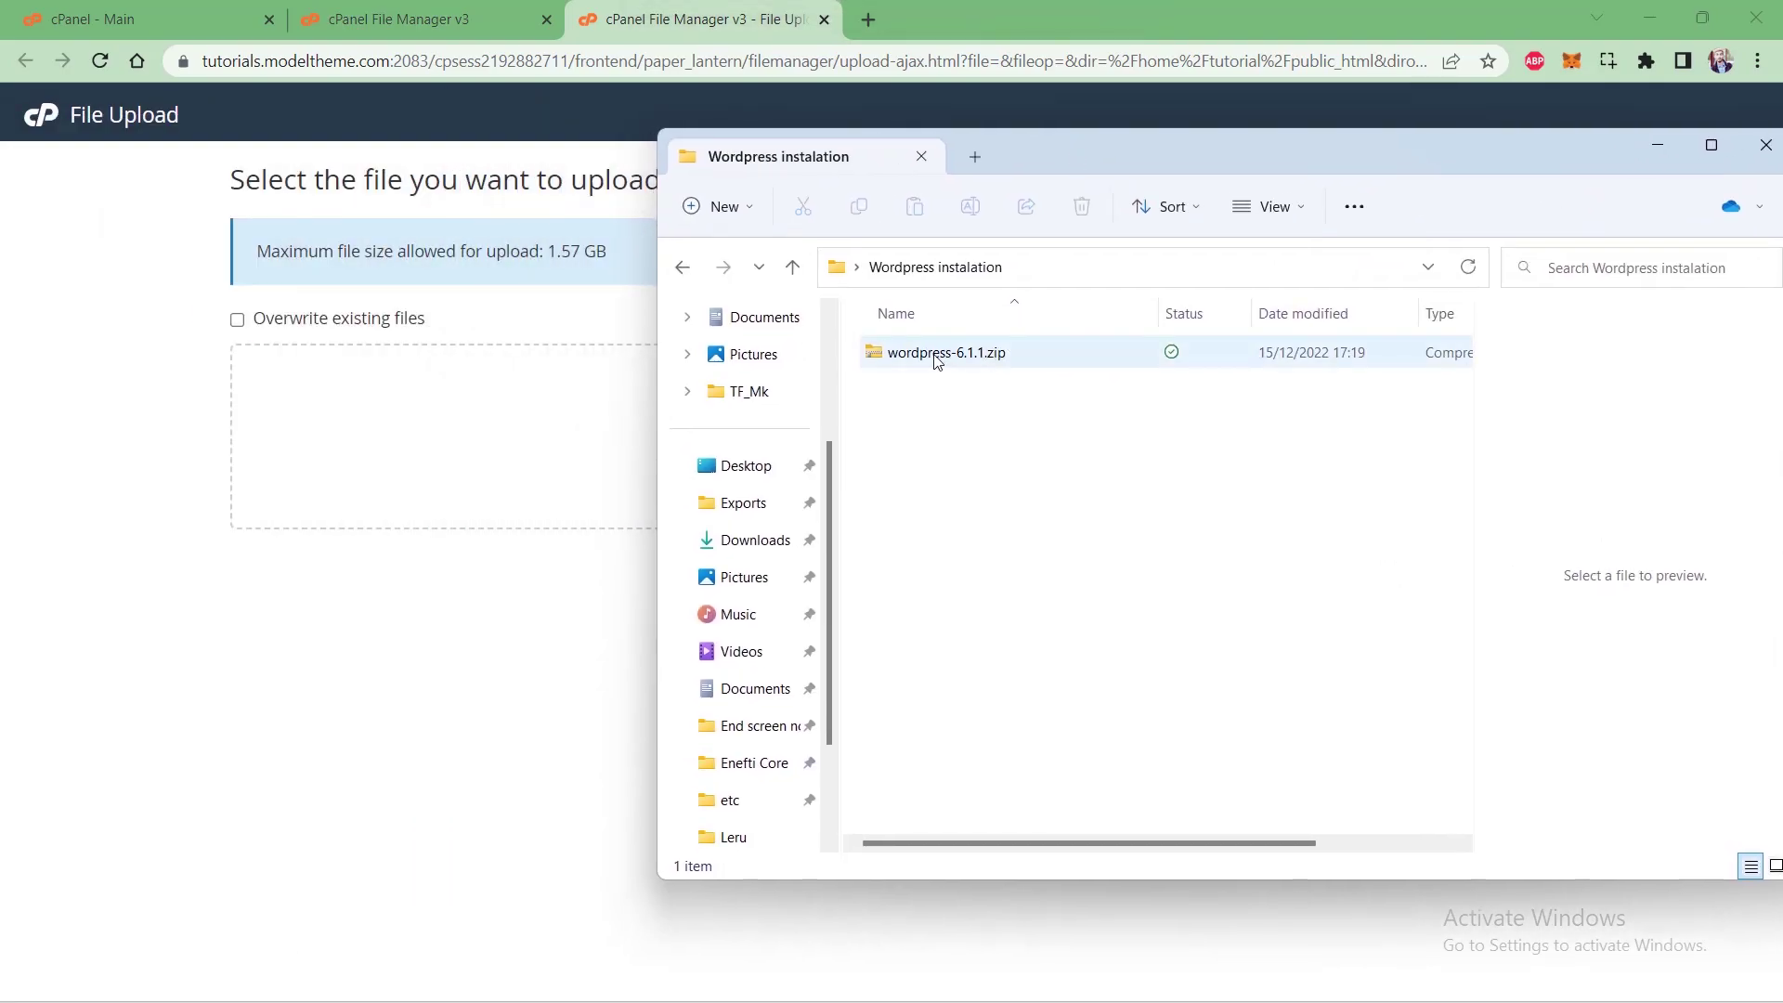
drag(938, 353, 469, 424)
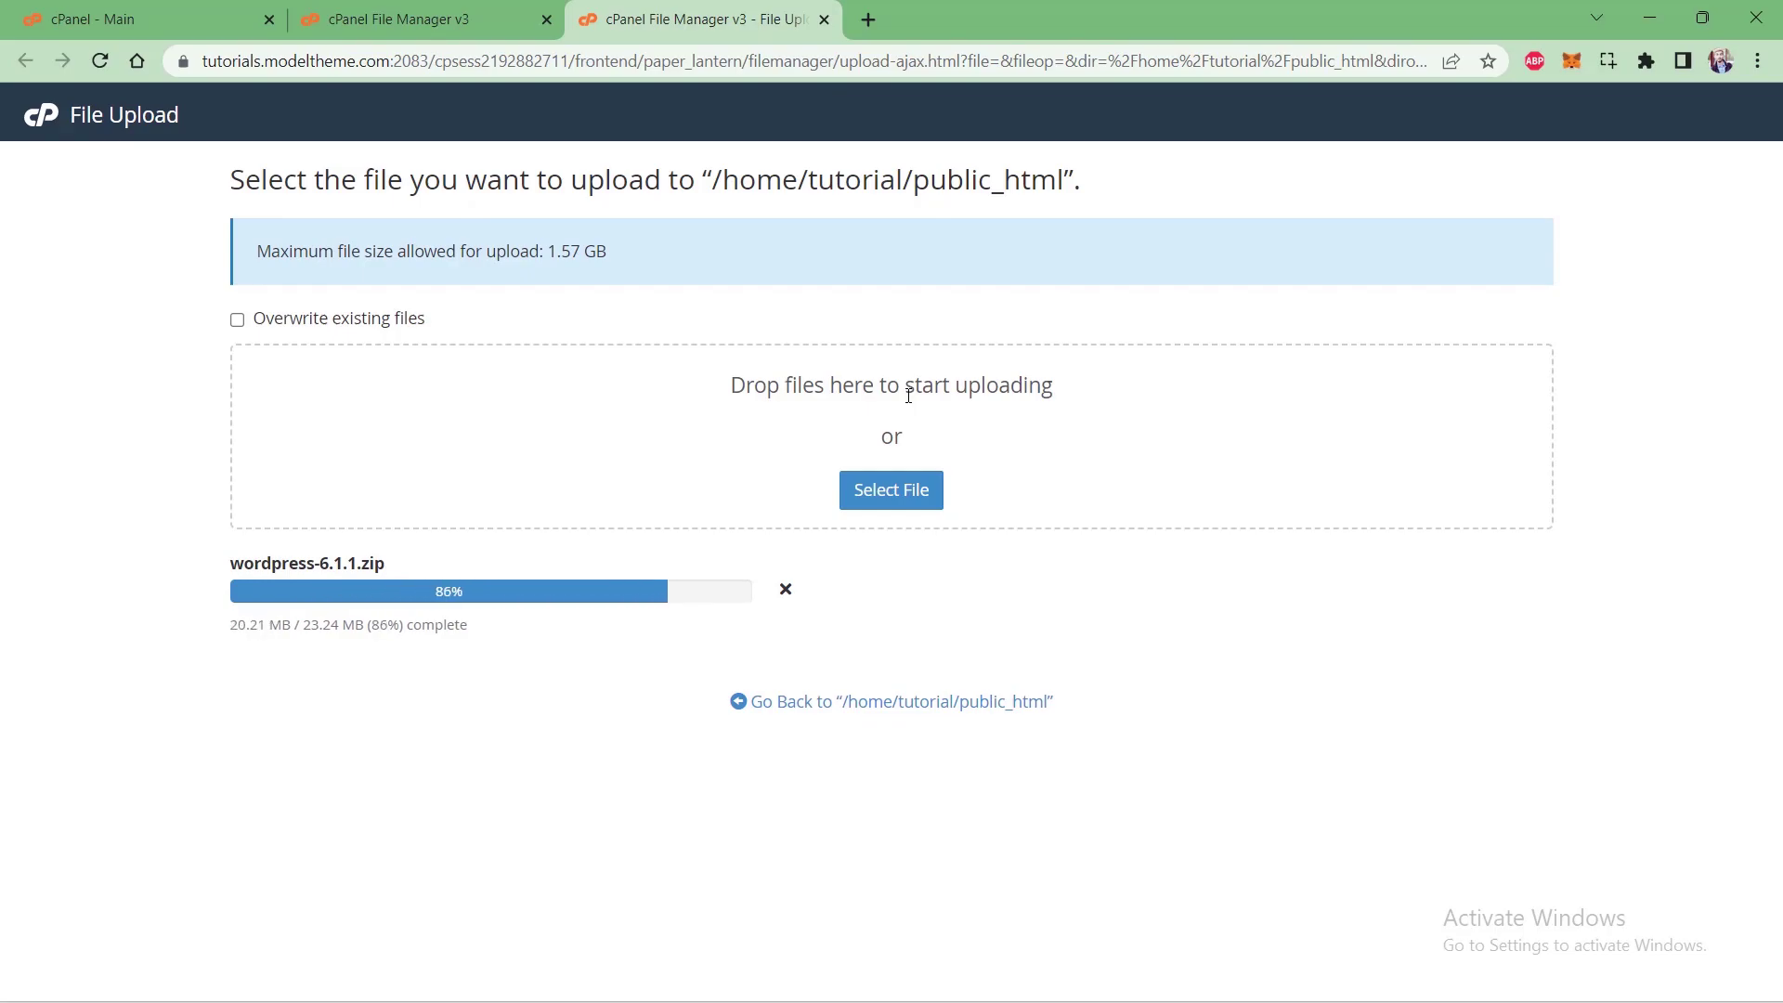
click(870, 703)
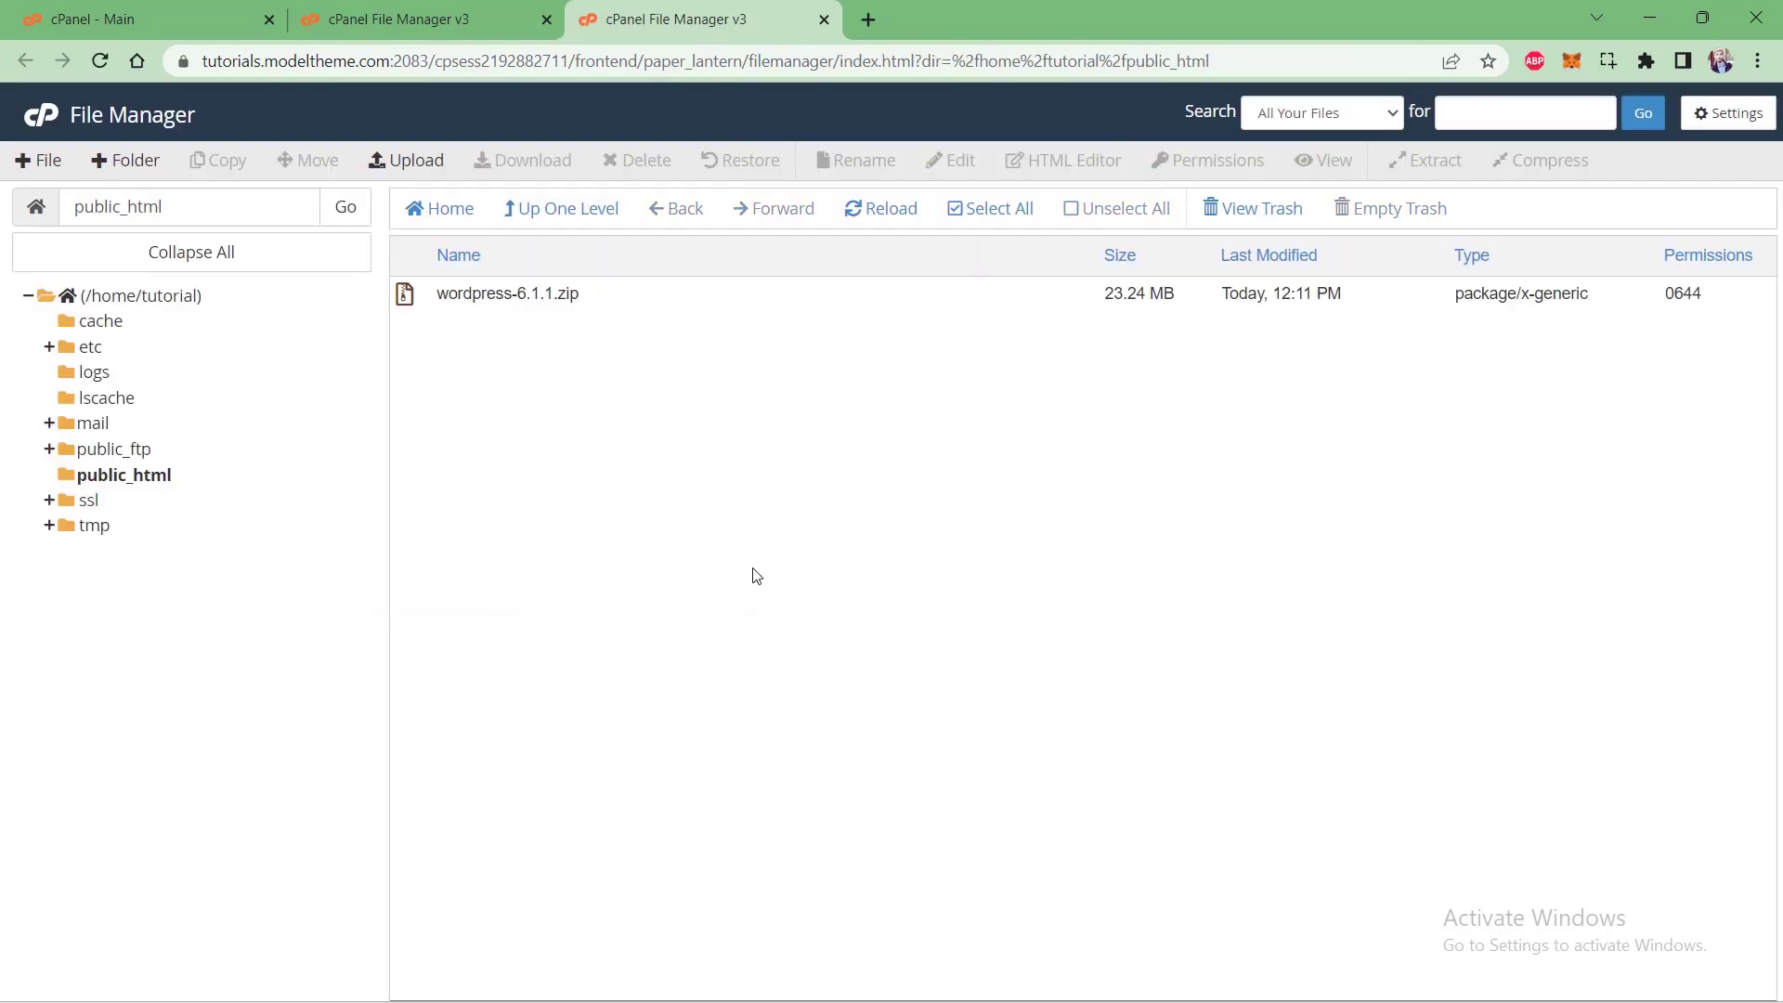
Extract wordpress-6.1.1.zip in public_html, creating a wordpress folder.
click(491, 301)
right_click(510, 309)
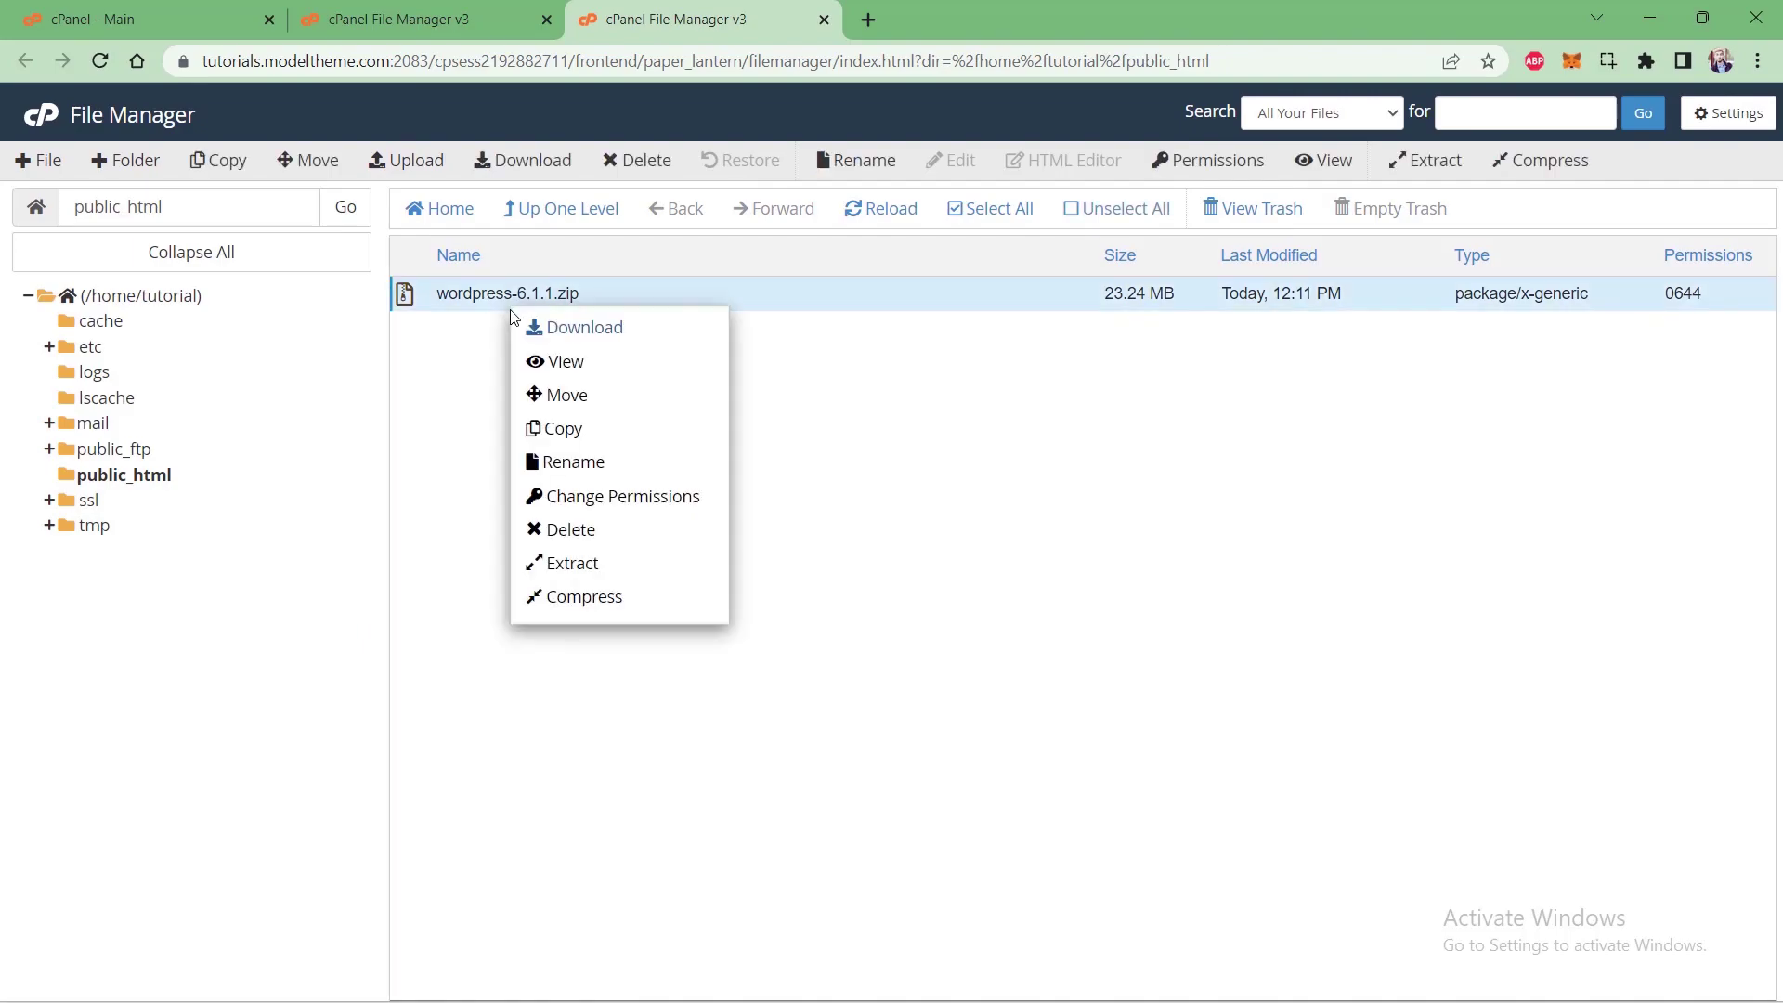
click(626, 562)
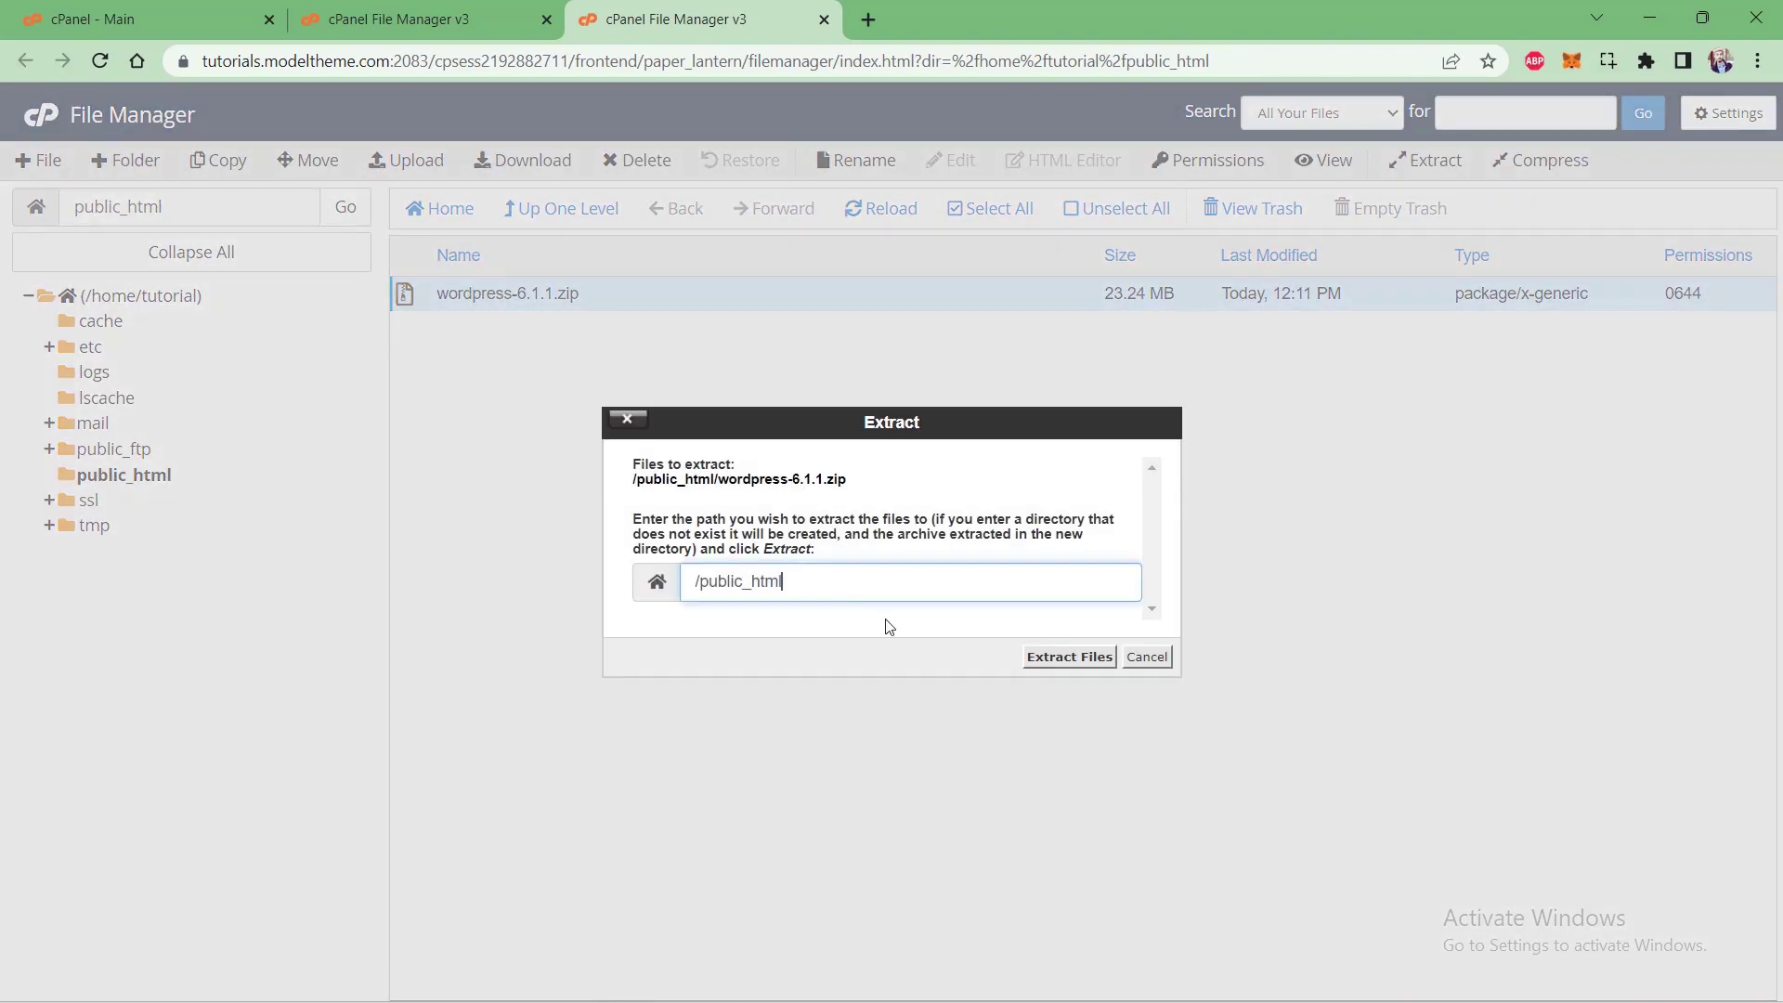
click(1068, 658)
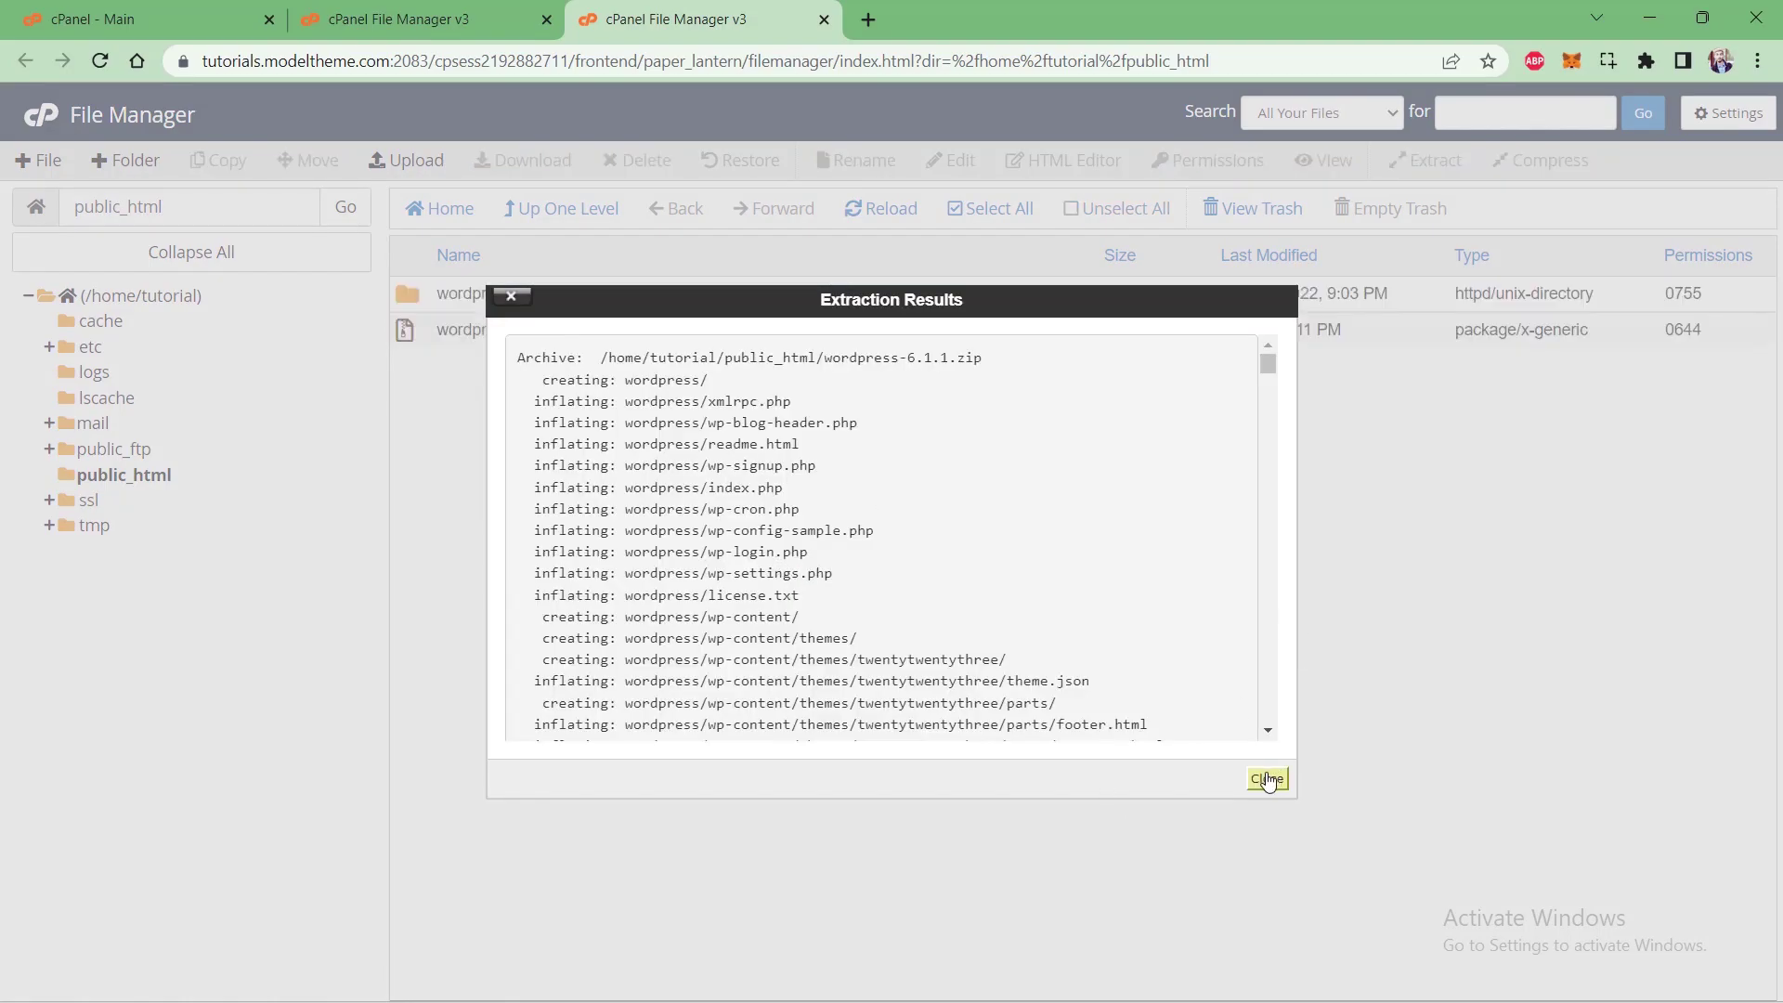
click(1267, 779)
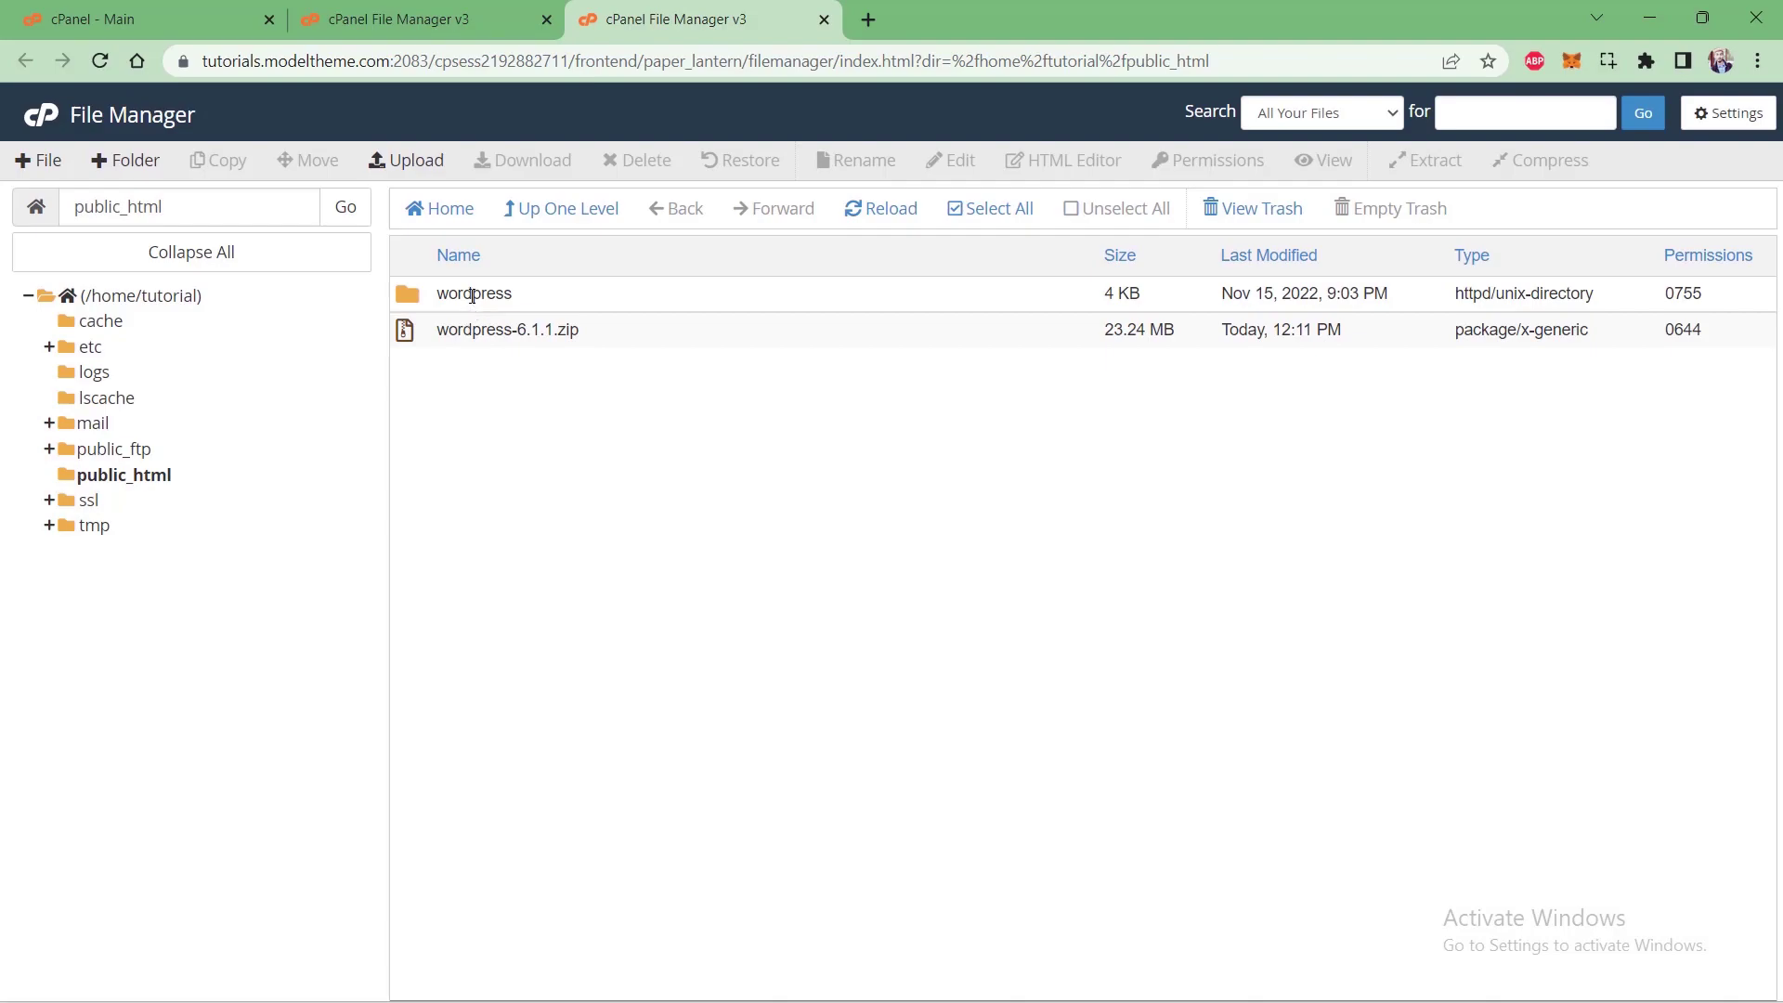
click(527, 290)
Move every file in the wordpress folder up to /public_html/.
double_click(533, 304)
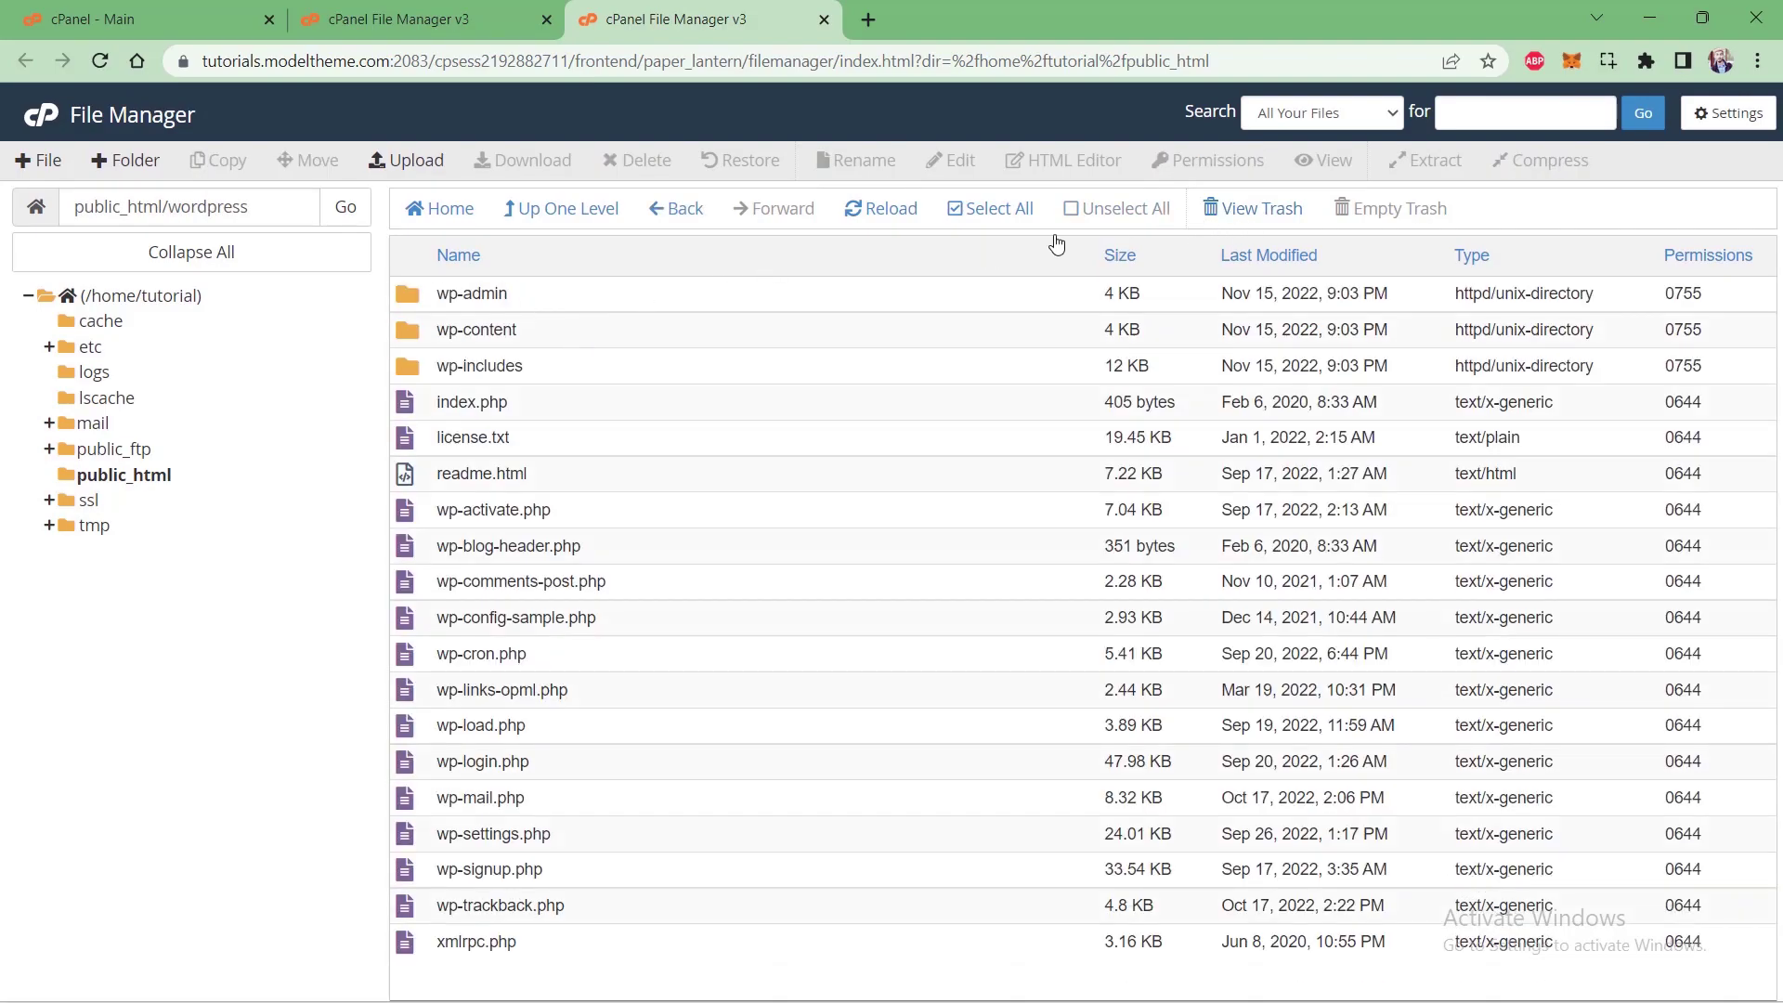
click(983, 208)
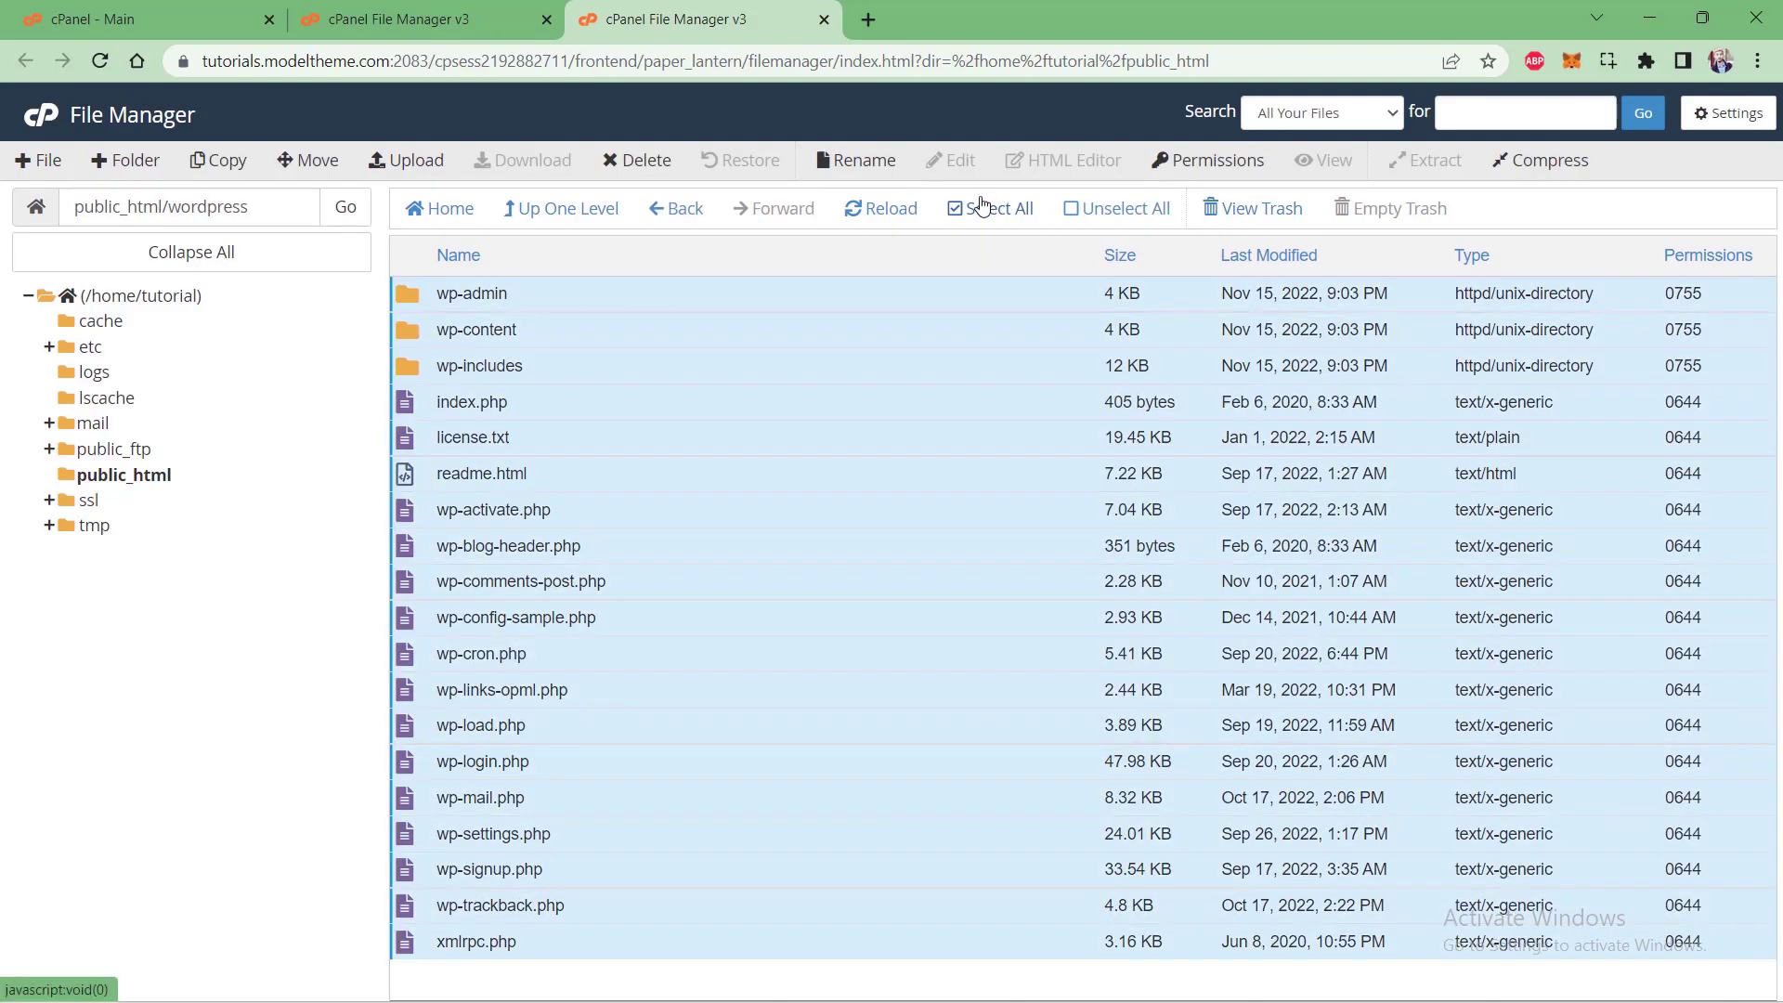
click(316, 159)
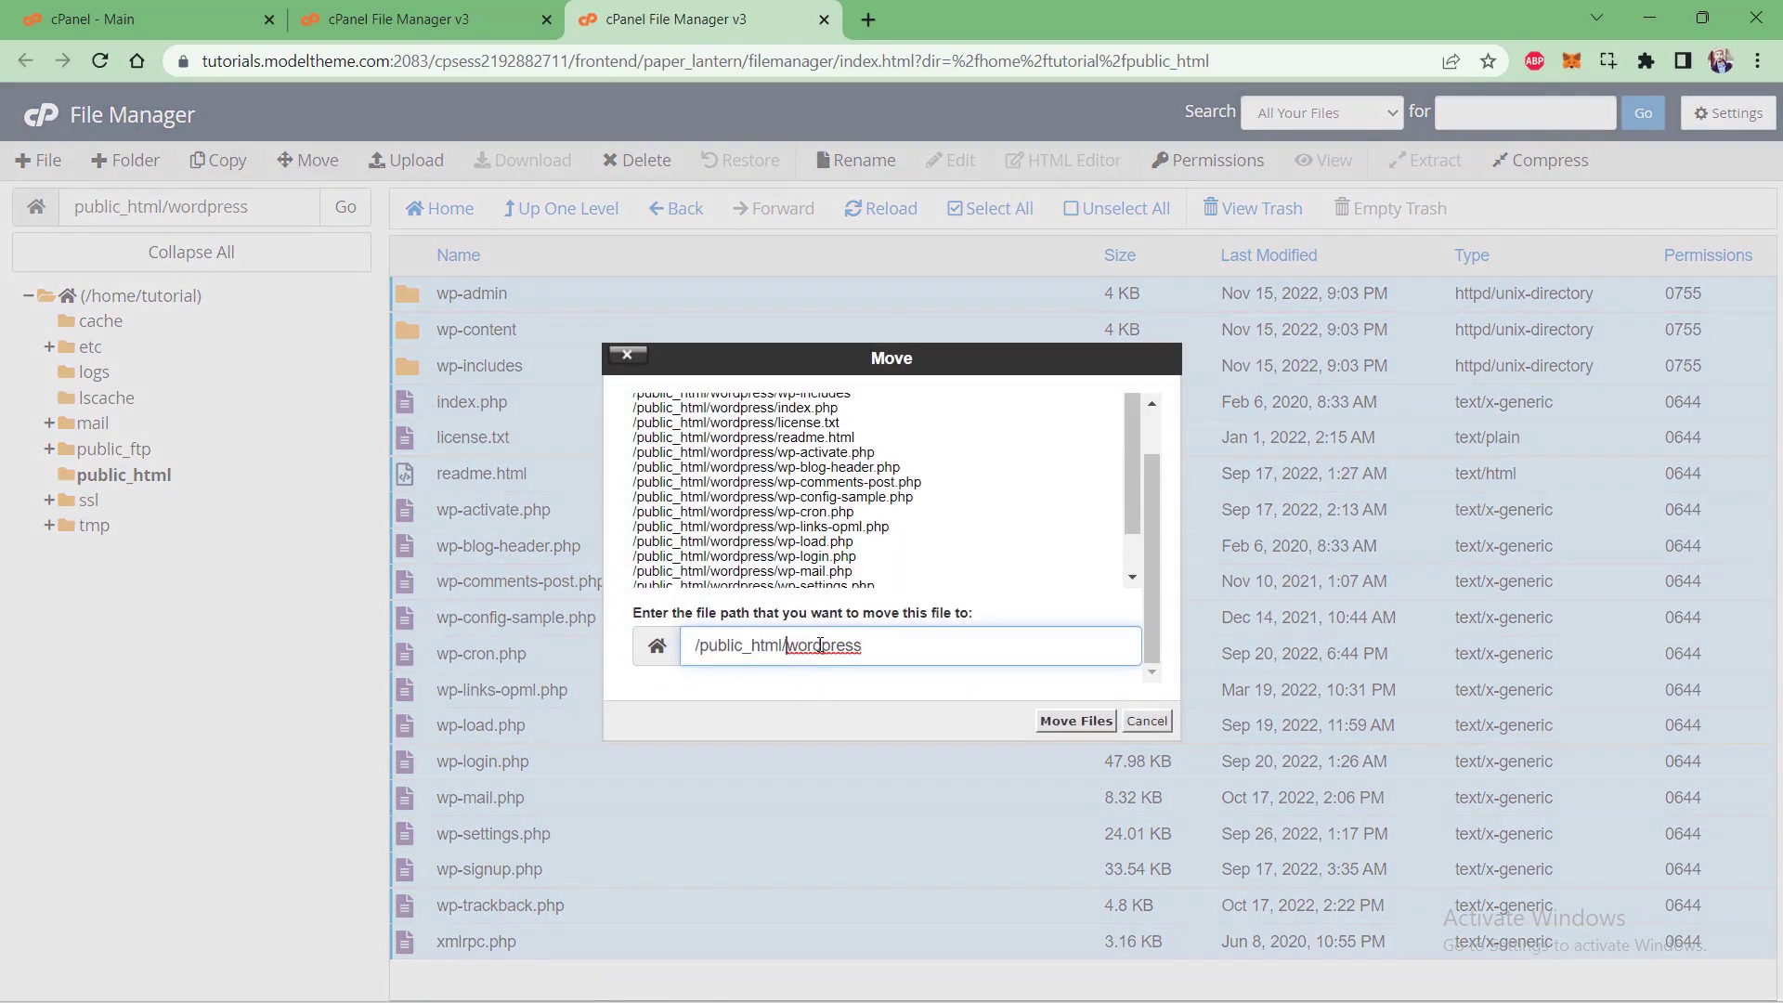
key(ctrl+shift+Left)
key(BackSpace)
click(1075, 720)
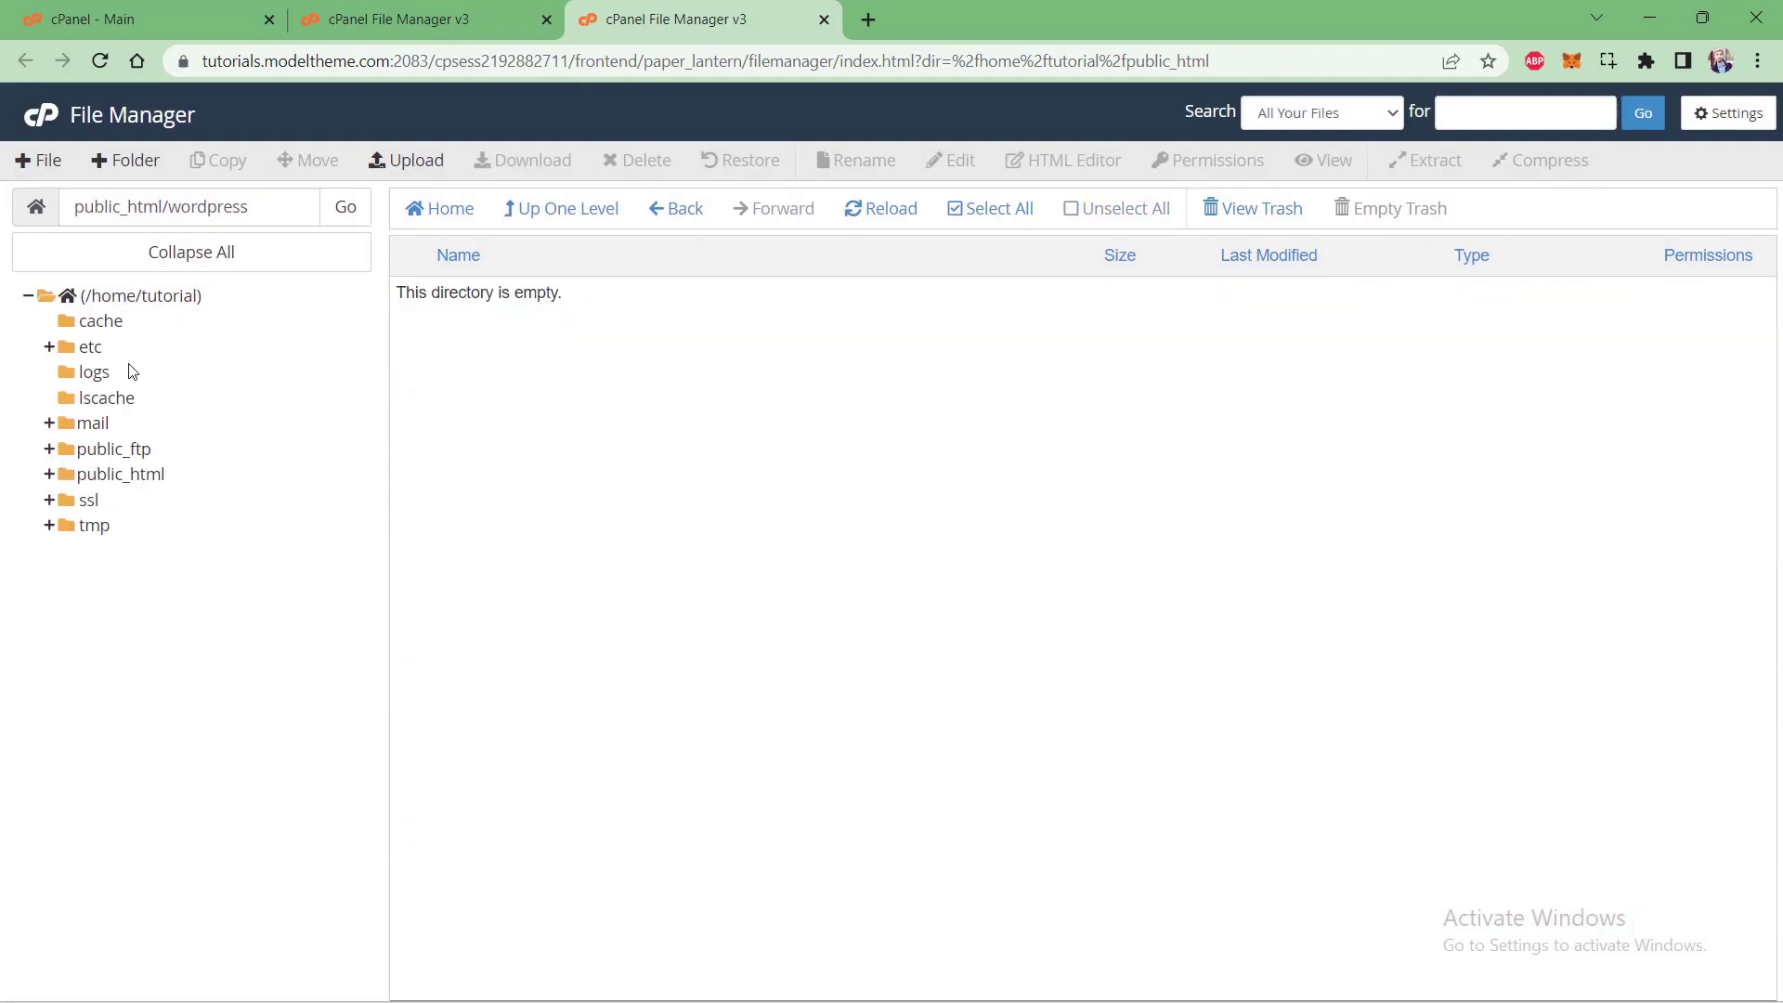
Permanently delete the empty wordpress folder and wordpress-6.1.1.zip from public_html, skipping the trash.
click(567, 208)
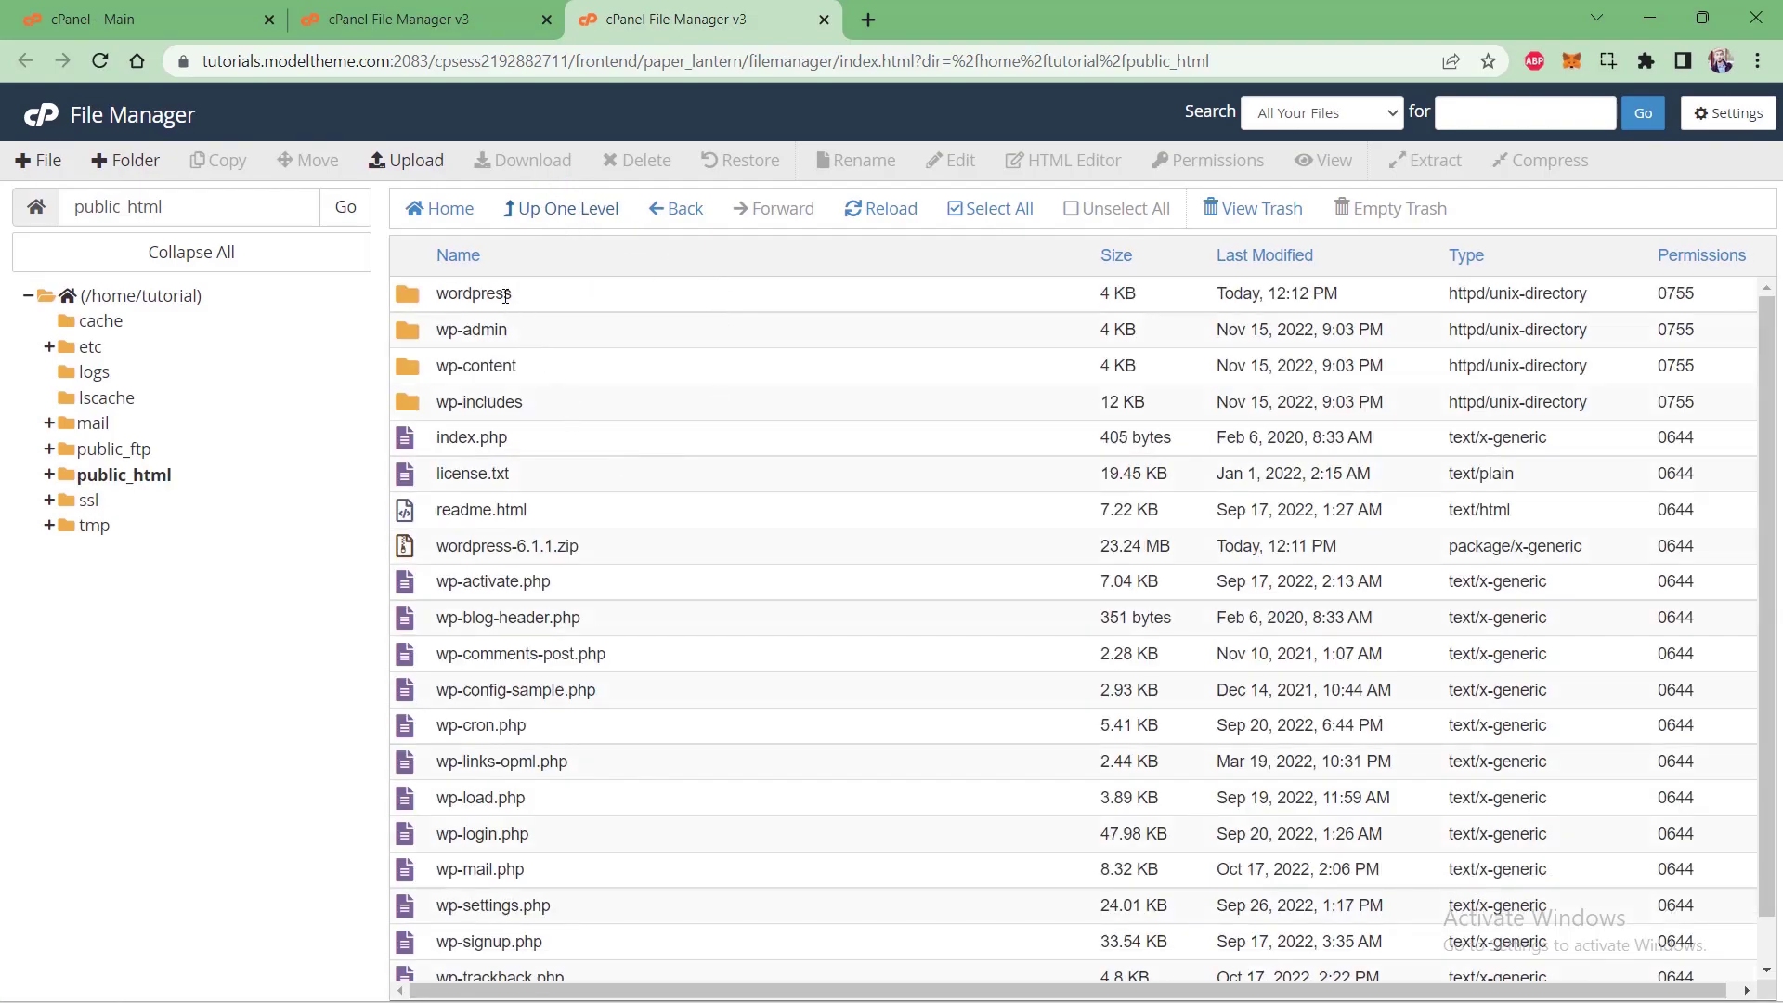
click(472, 294)
ctrl+click(581, 550)
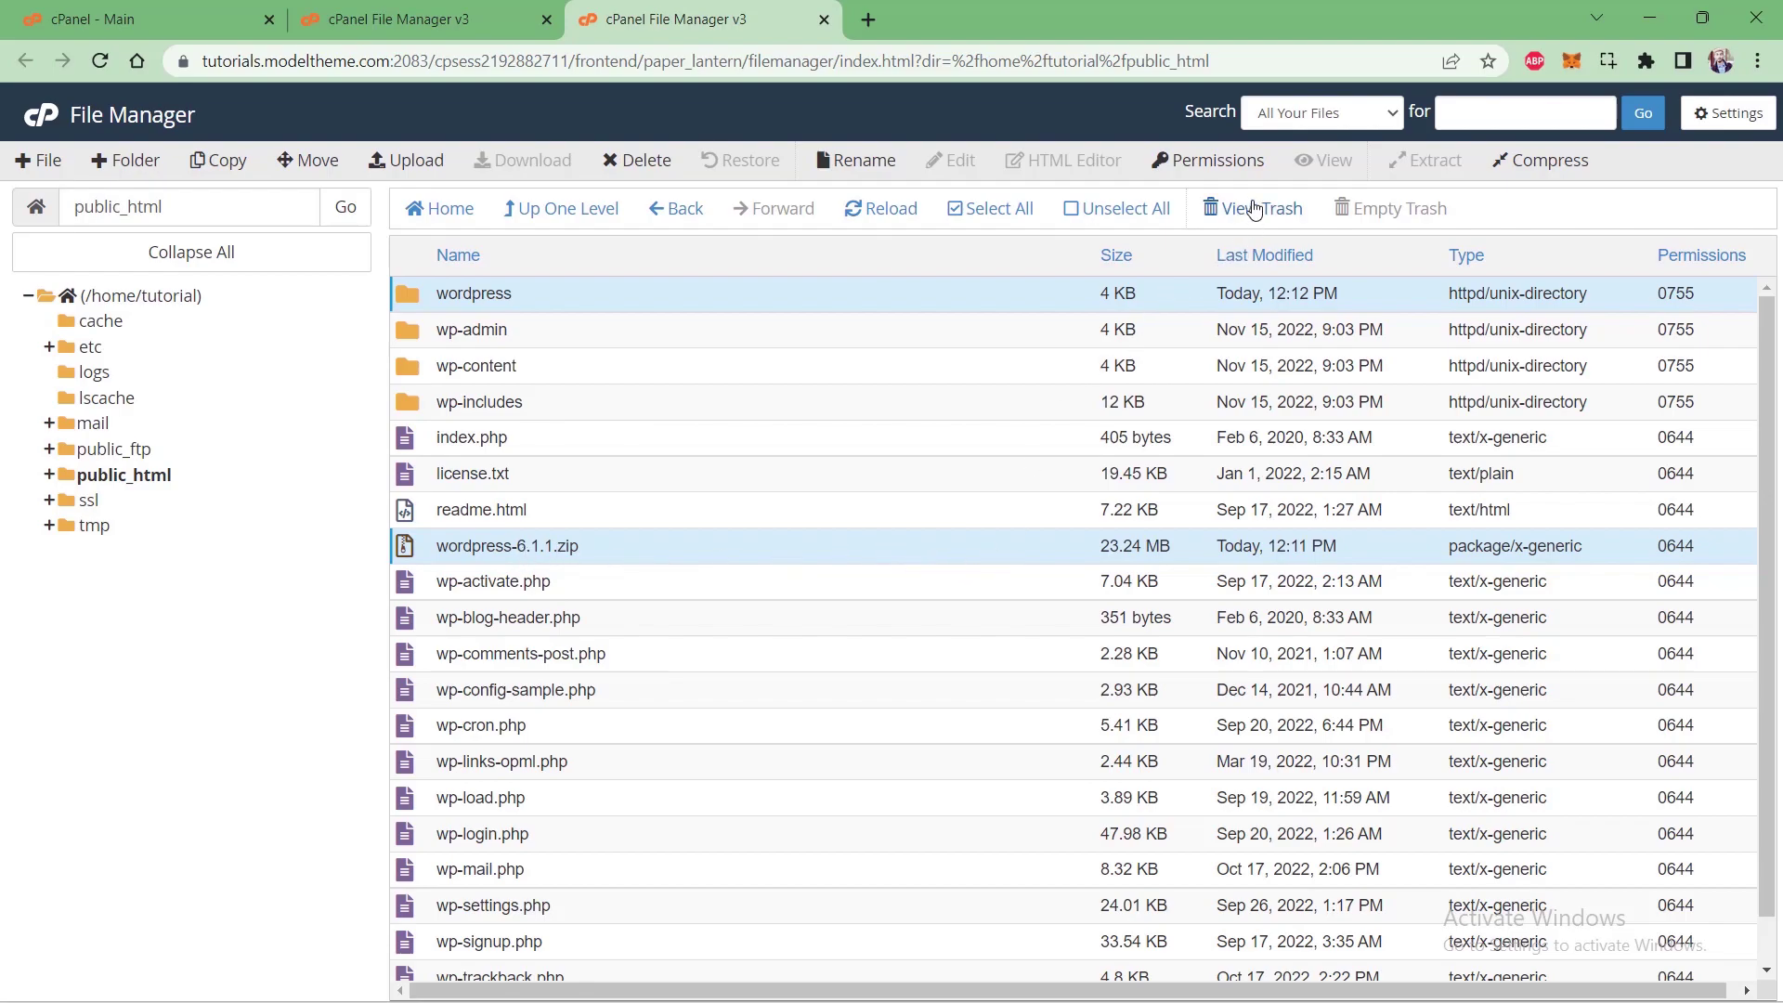
click(638, 167)
click(651, 558)
click(1084, 621)
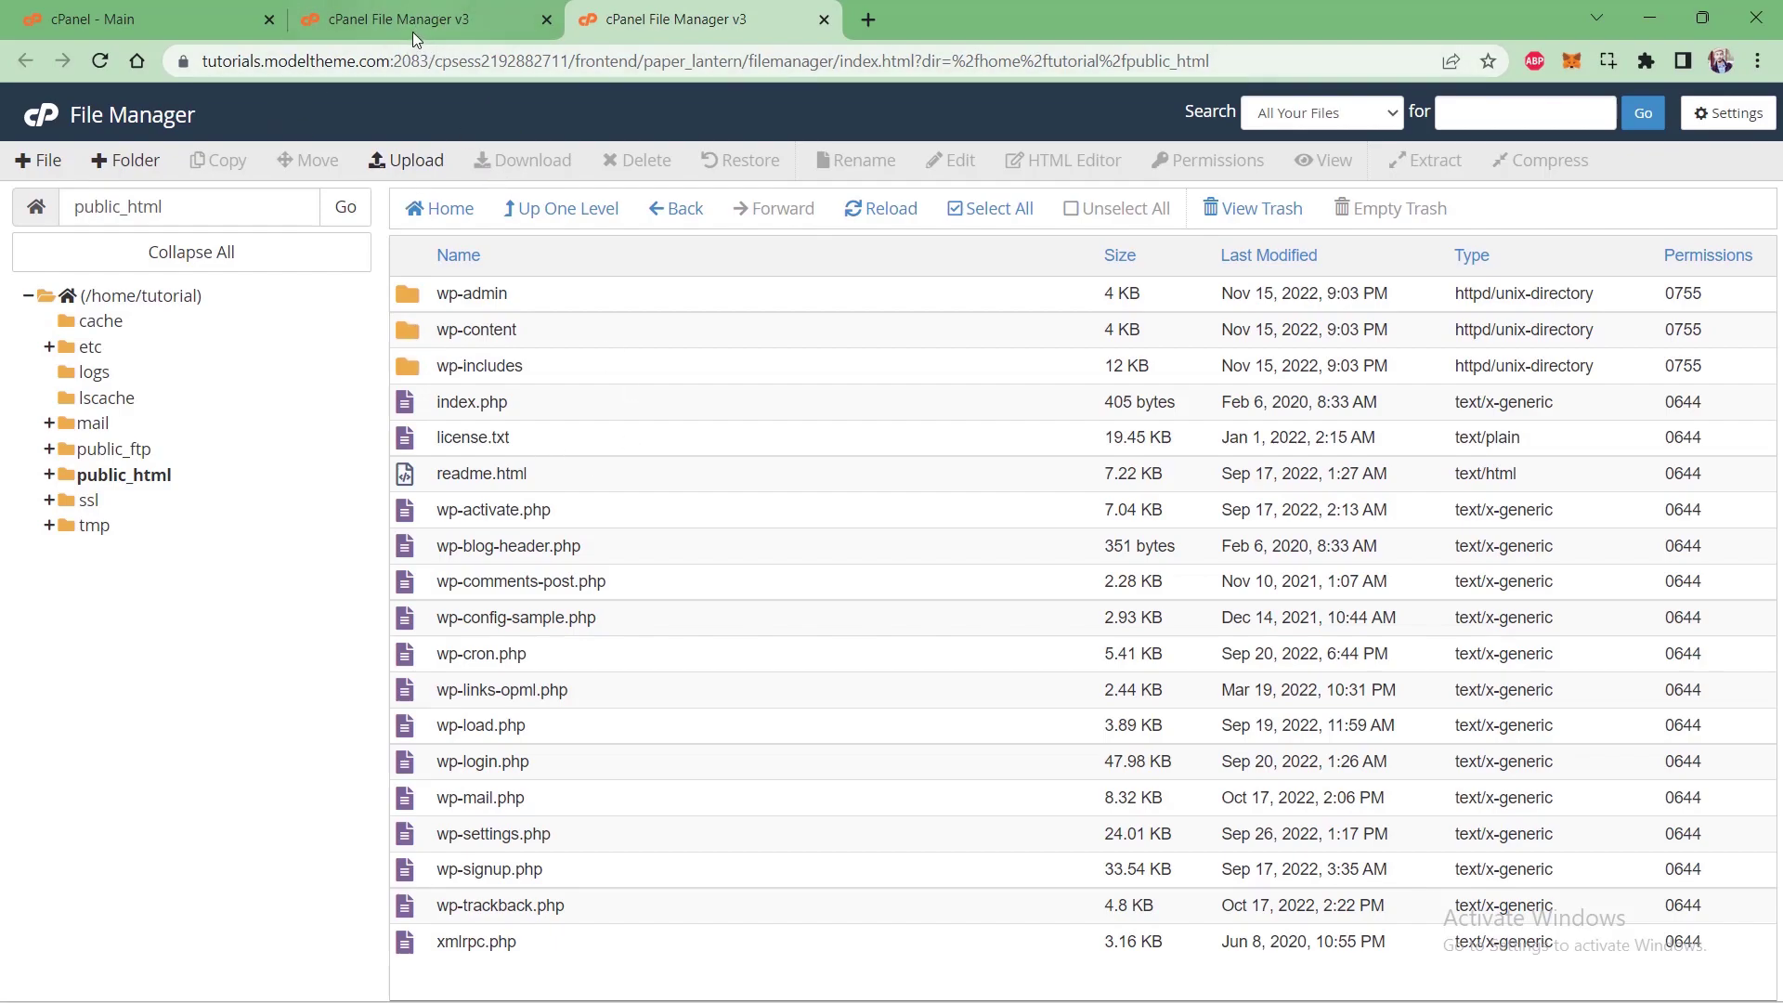
Trim the address to the site's root URL to launch the setup wizard in English (United States).
click(326, 65)
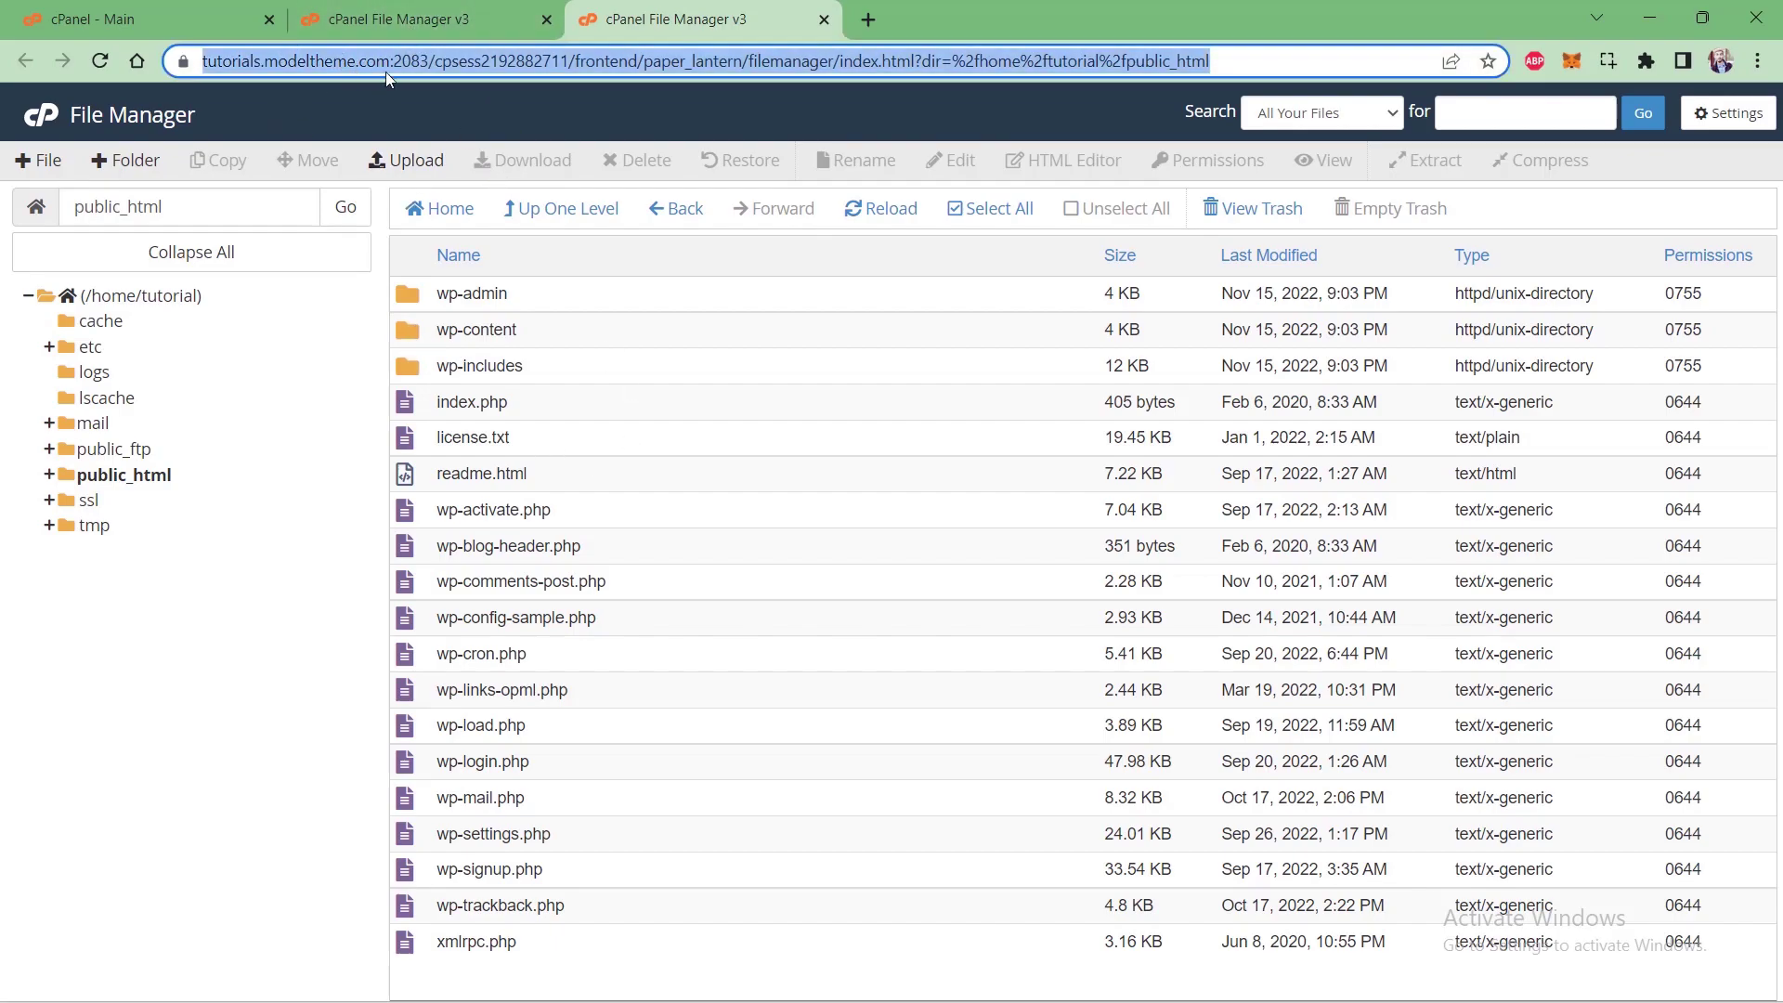
click(380, 63)
drag(443, 64, 1613, 105)
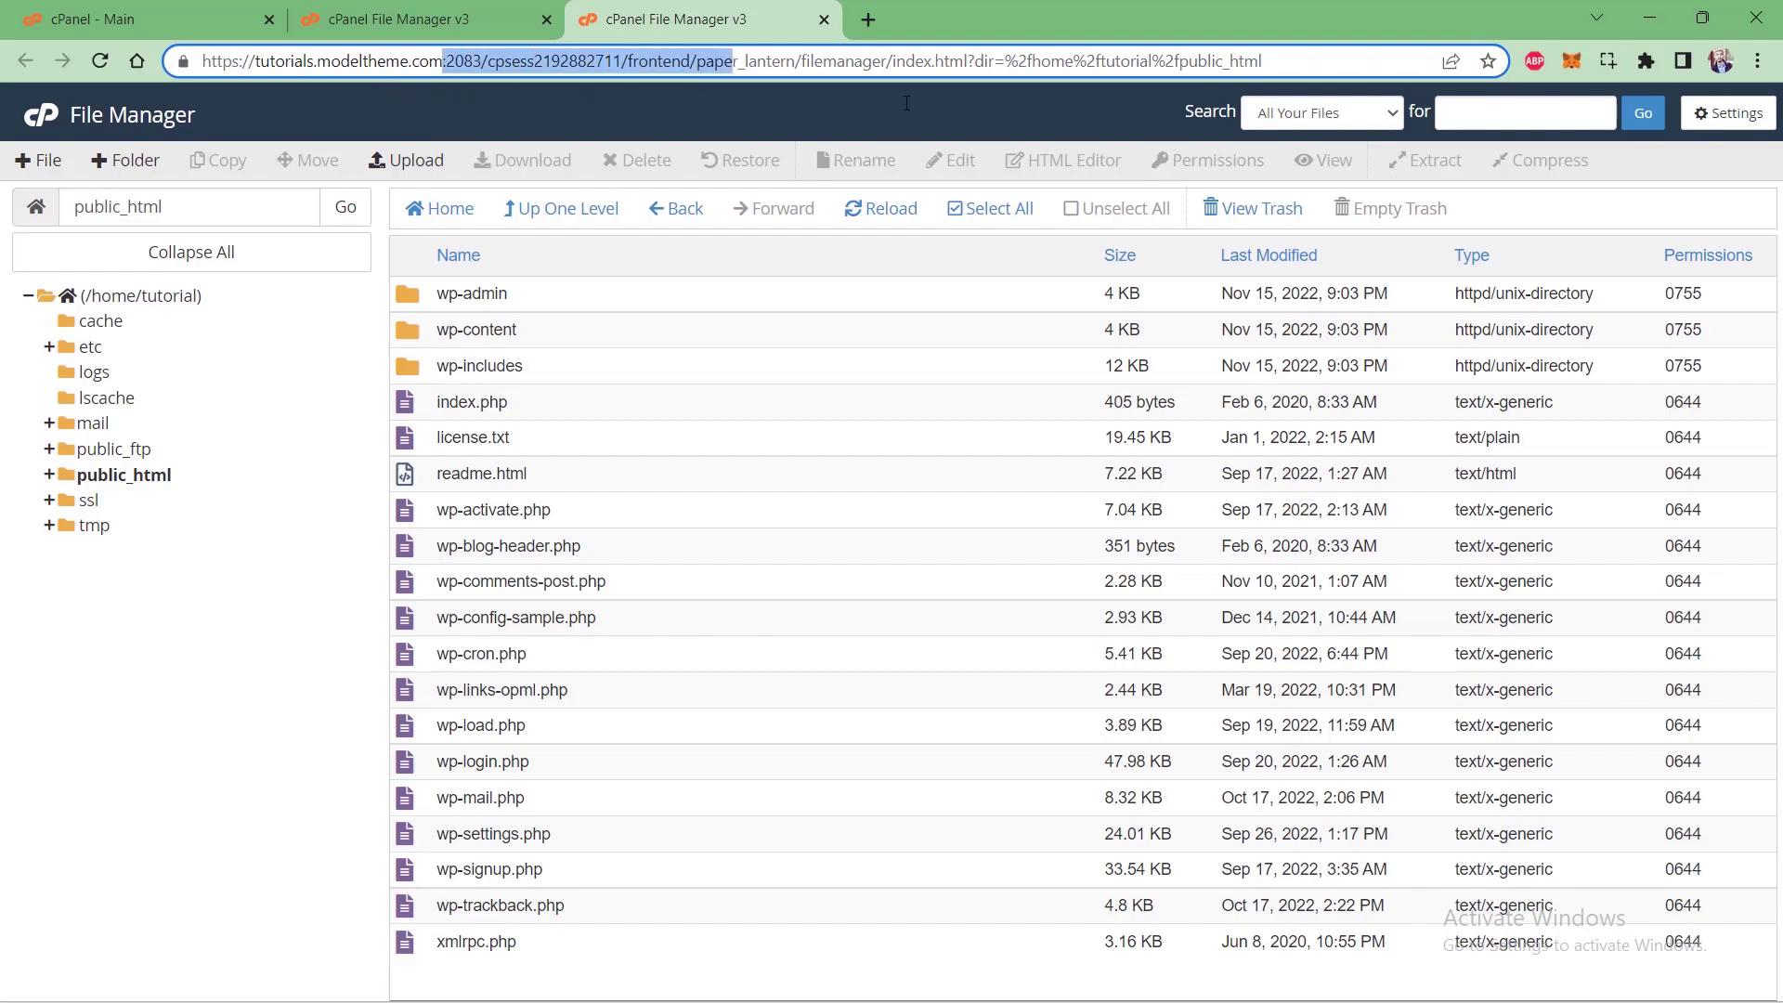
key(BackSpace)
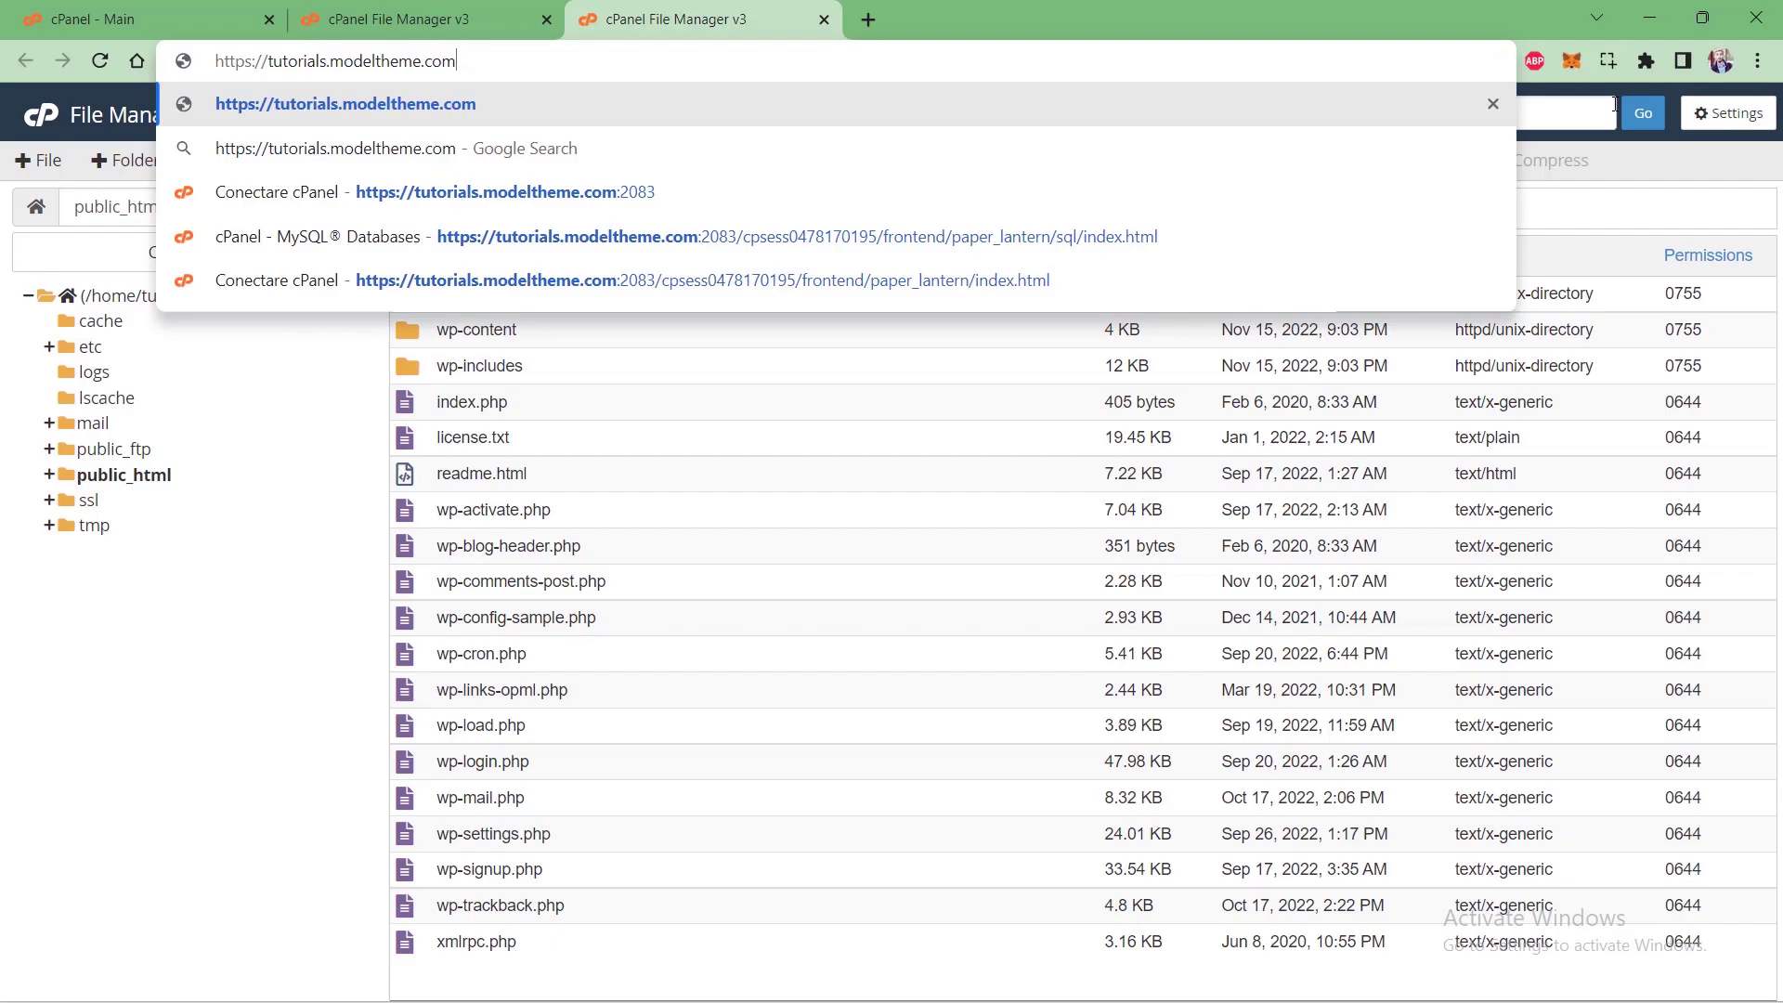
key(Return)
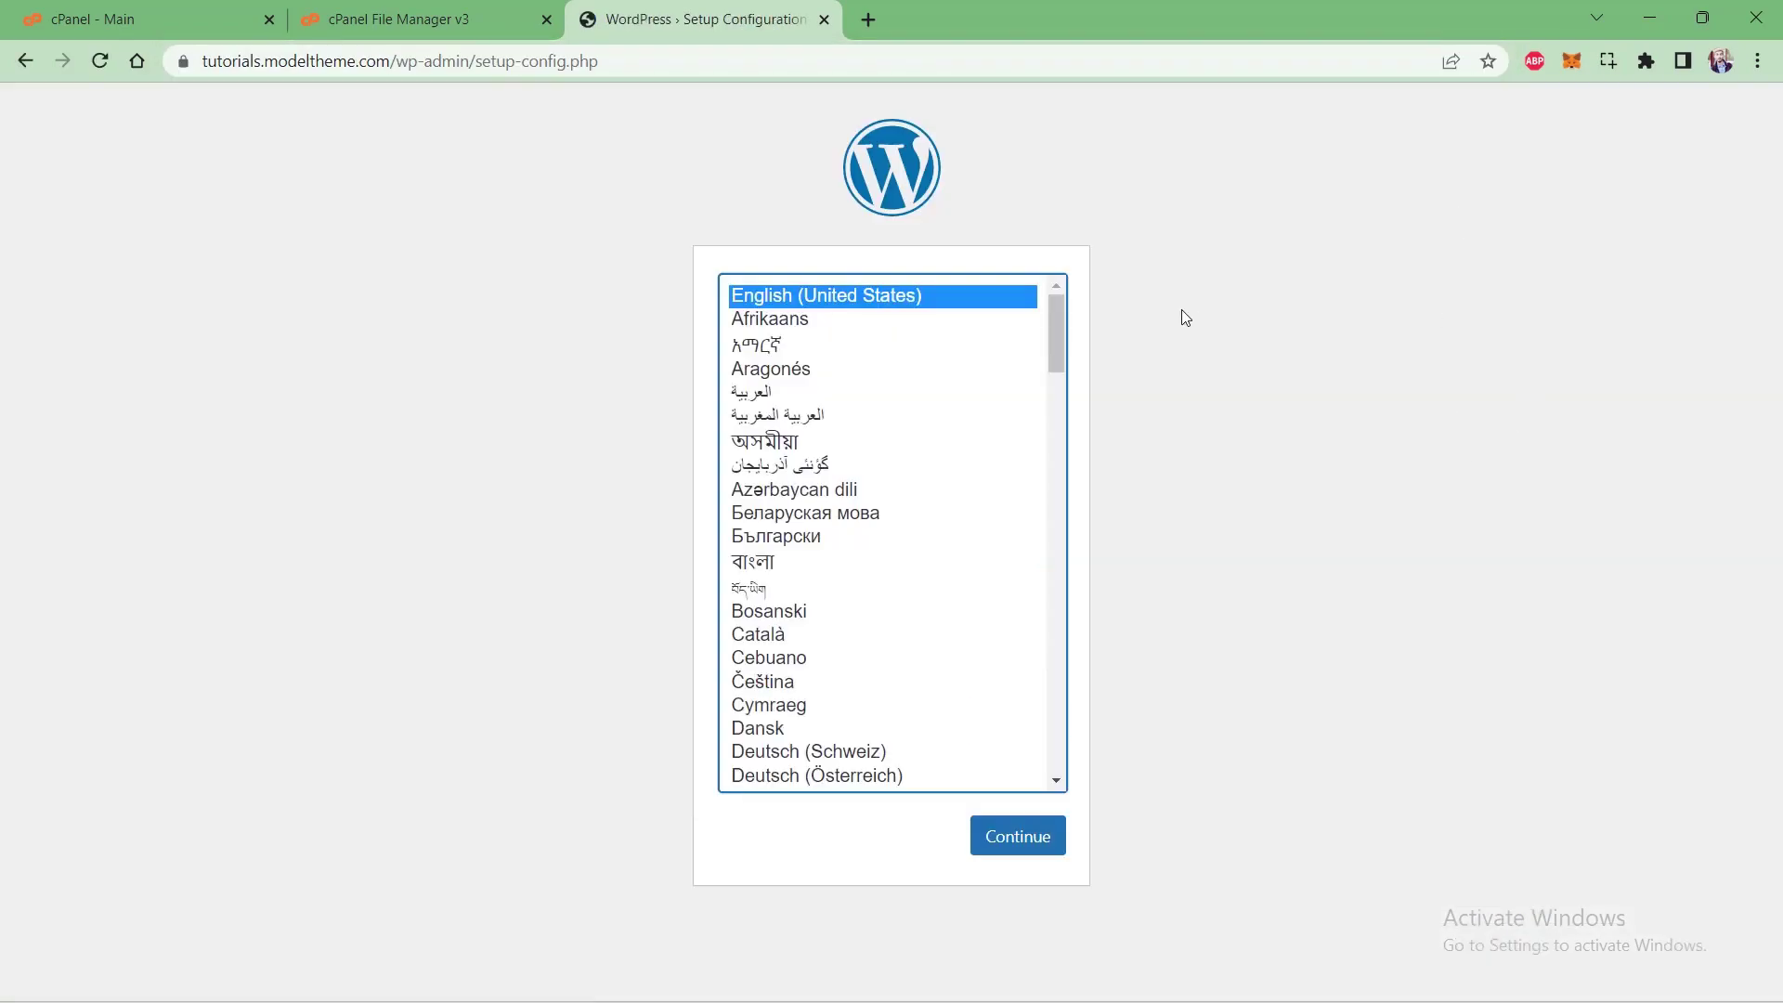
scroll(932, 548, down, 1)
scroll(957, 668, up, 1)
Review the required database name, username and password on the welcome page, then proceed to the form.
click(990, 841)
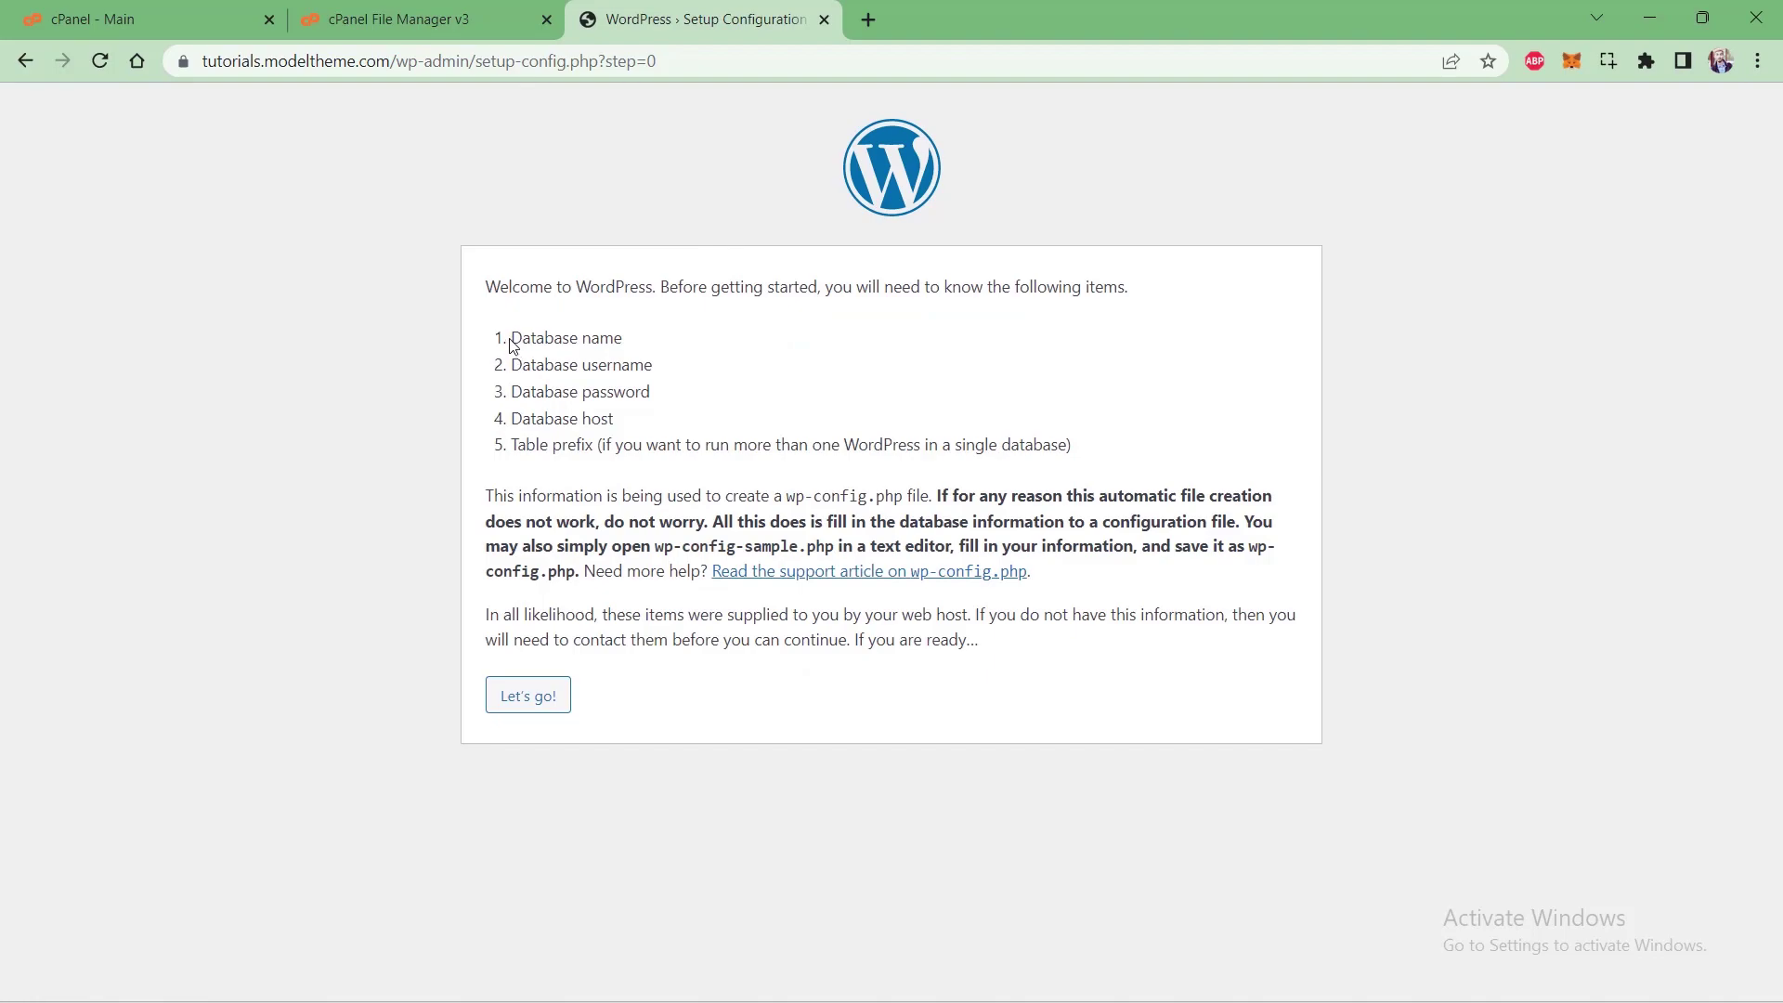
drag(509, 340, 676, 371)
click(534, 364)
mouse_move(511, 367)
mouse_down()
mouse_move(653, 367)
mouse_move(509, 367)
mouse_up()
click(648, 385)
click(615, 394)
drag(608, 394, 701, 405)
click(682, 405)
click(546, 714)
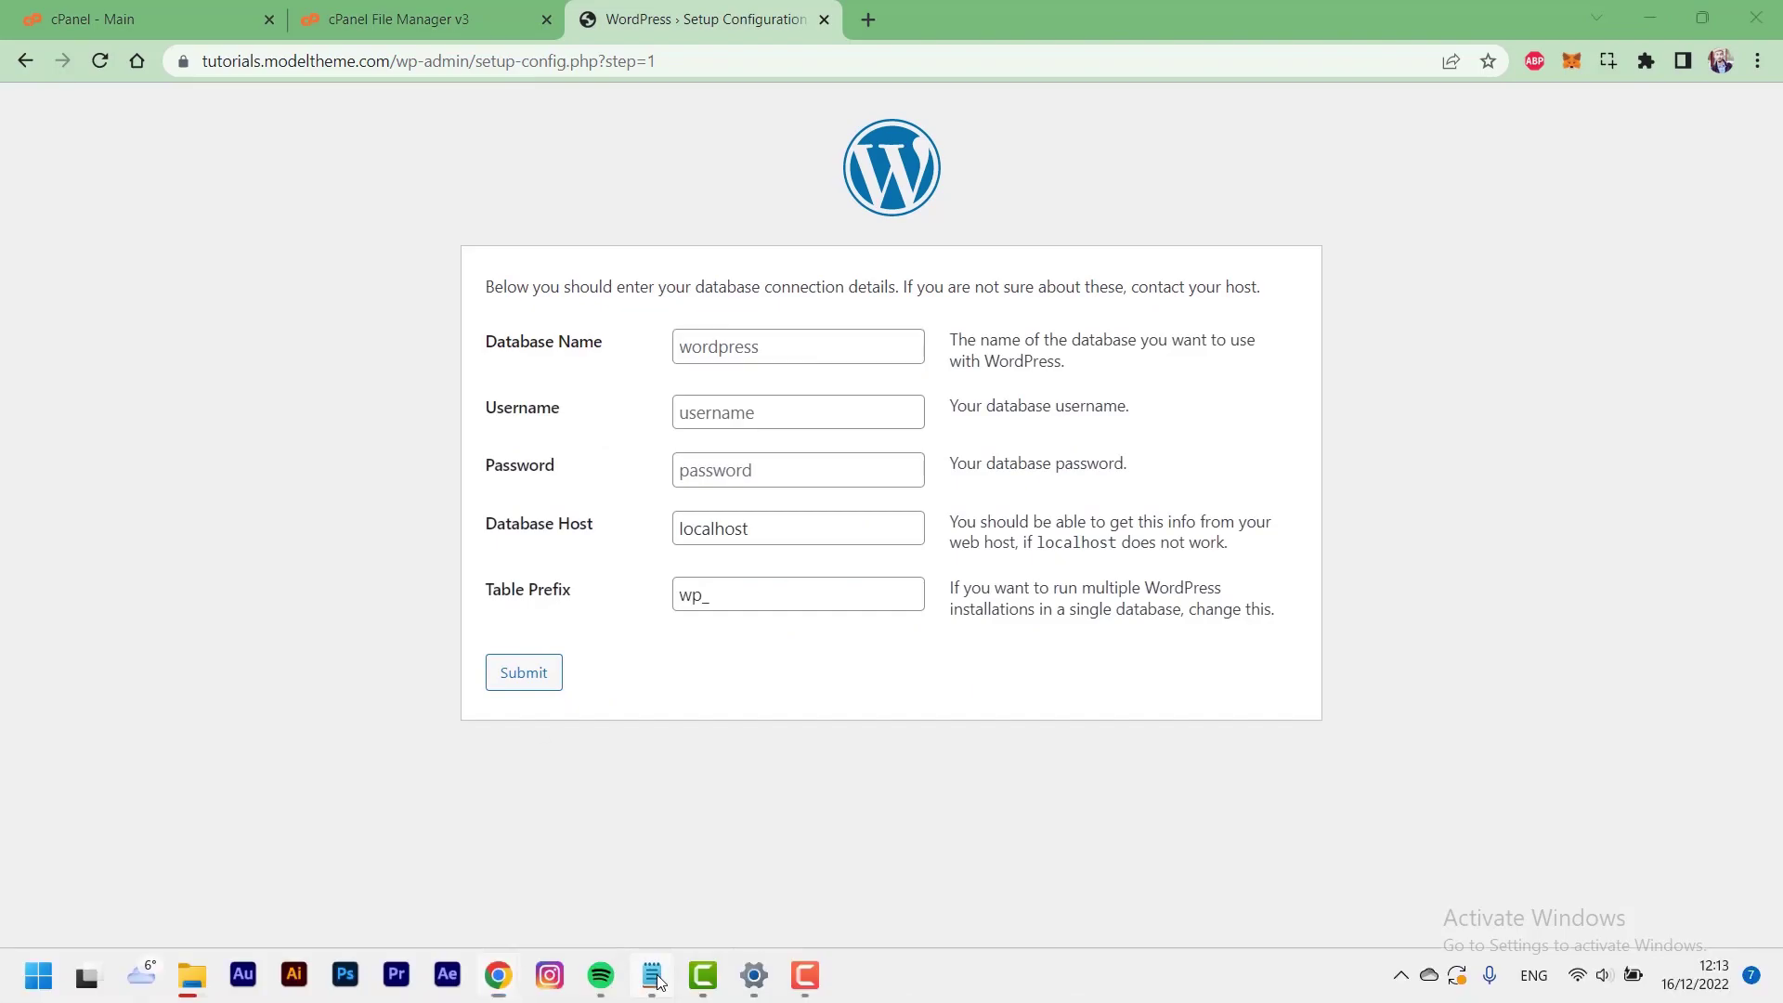
Enter tutorial_testsite, tutorial_wordpress, the saved password and localhost host, and submit.
triple_click(771, 207)
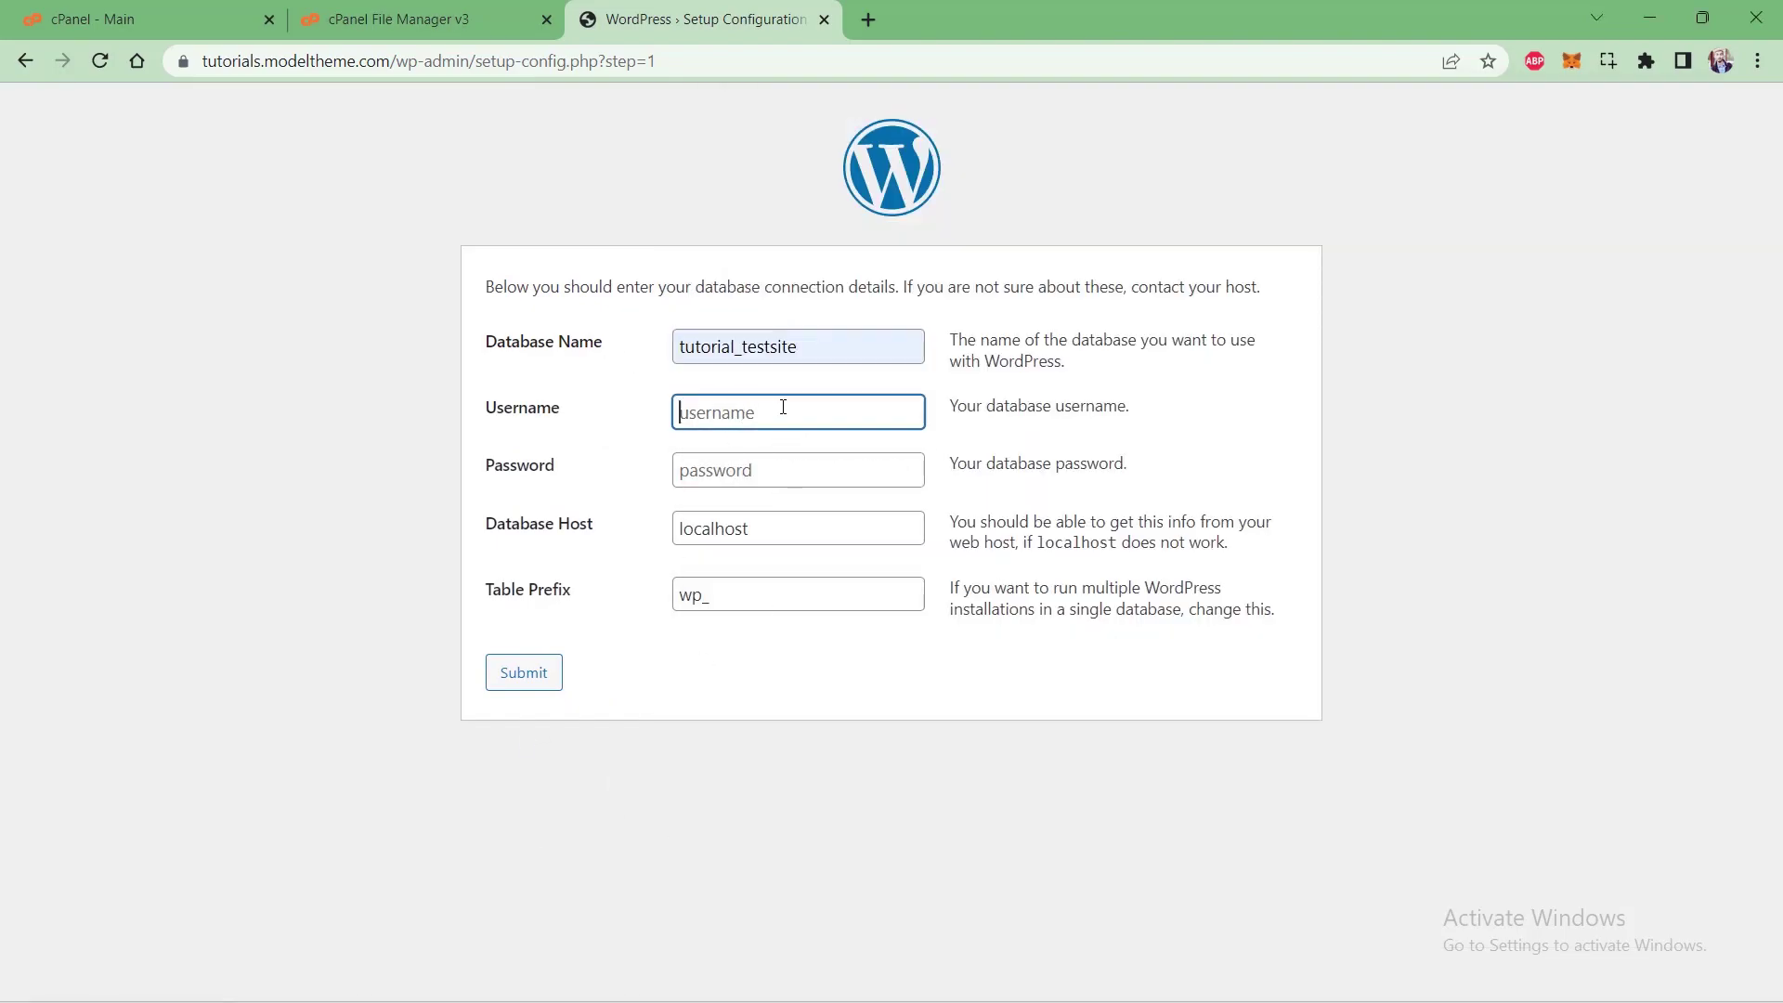
click(640, 981)
click(800, 474)
key(ctrl+v)
click(804, 526)
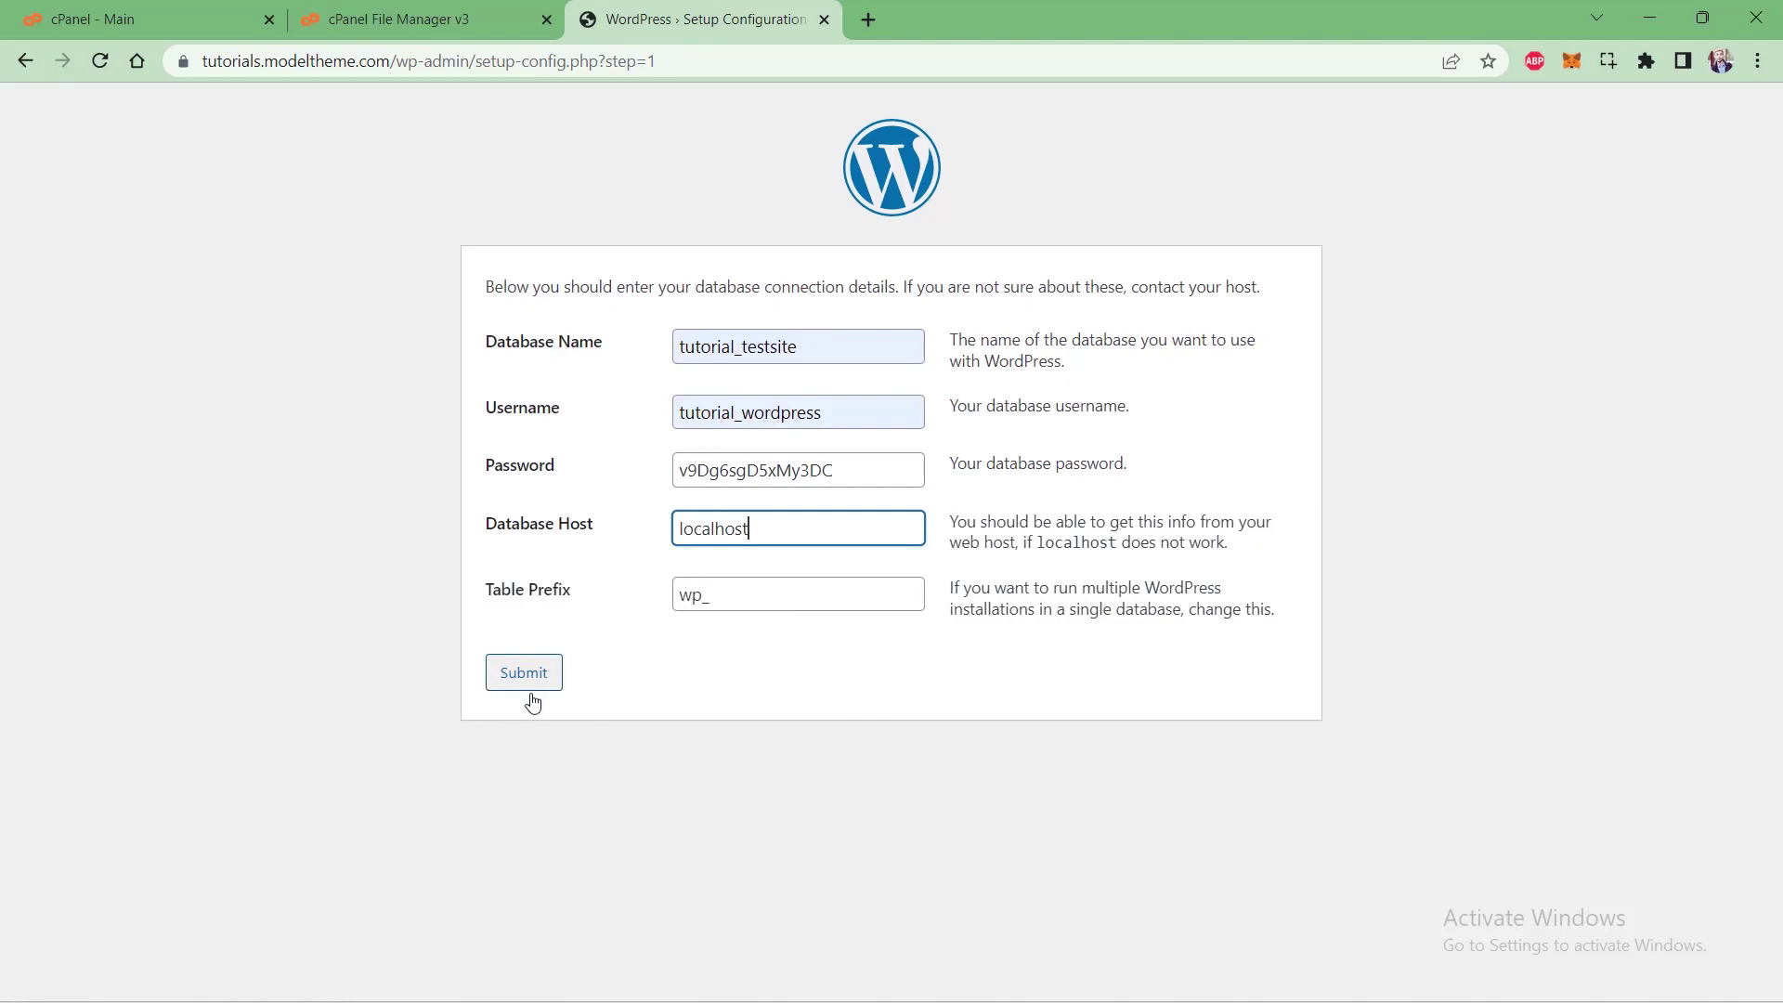
click(514, 677)
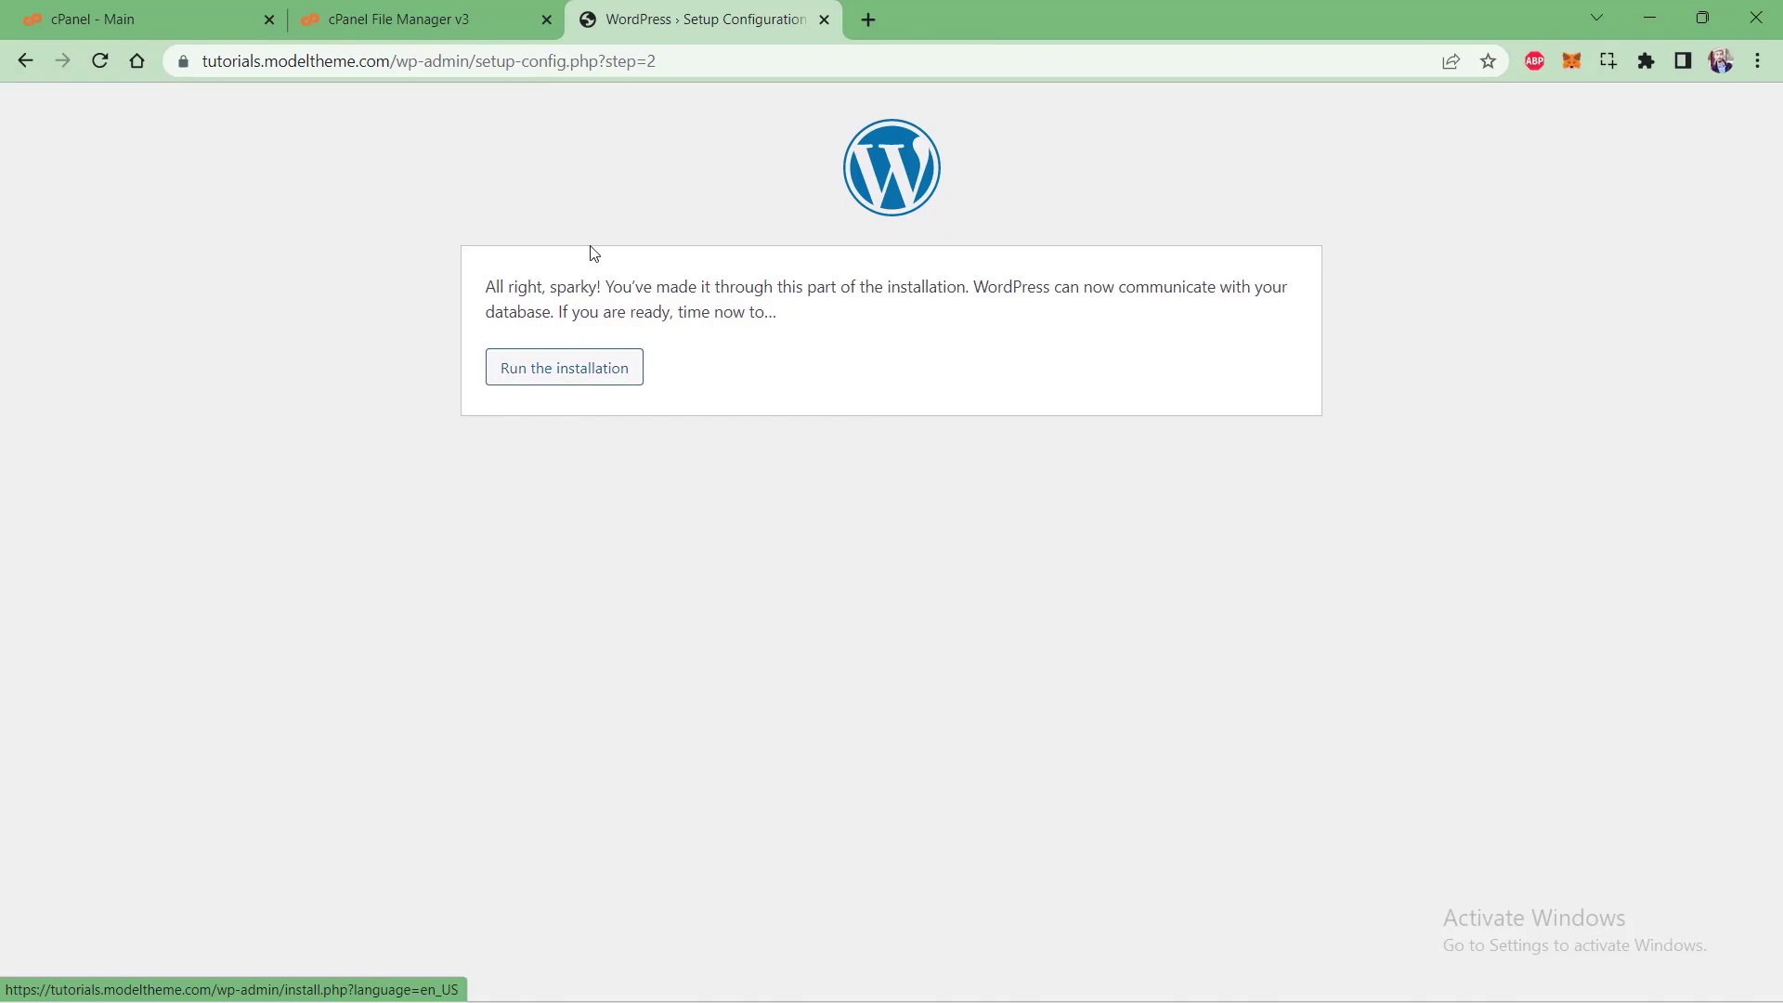
Run the installation and save the generated admin password into the Notepad note.
click(603, 388)
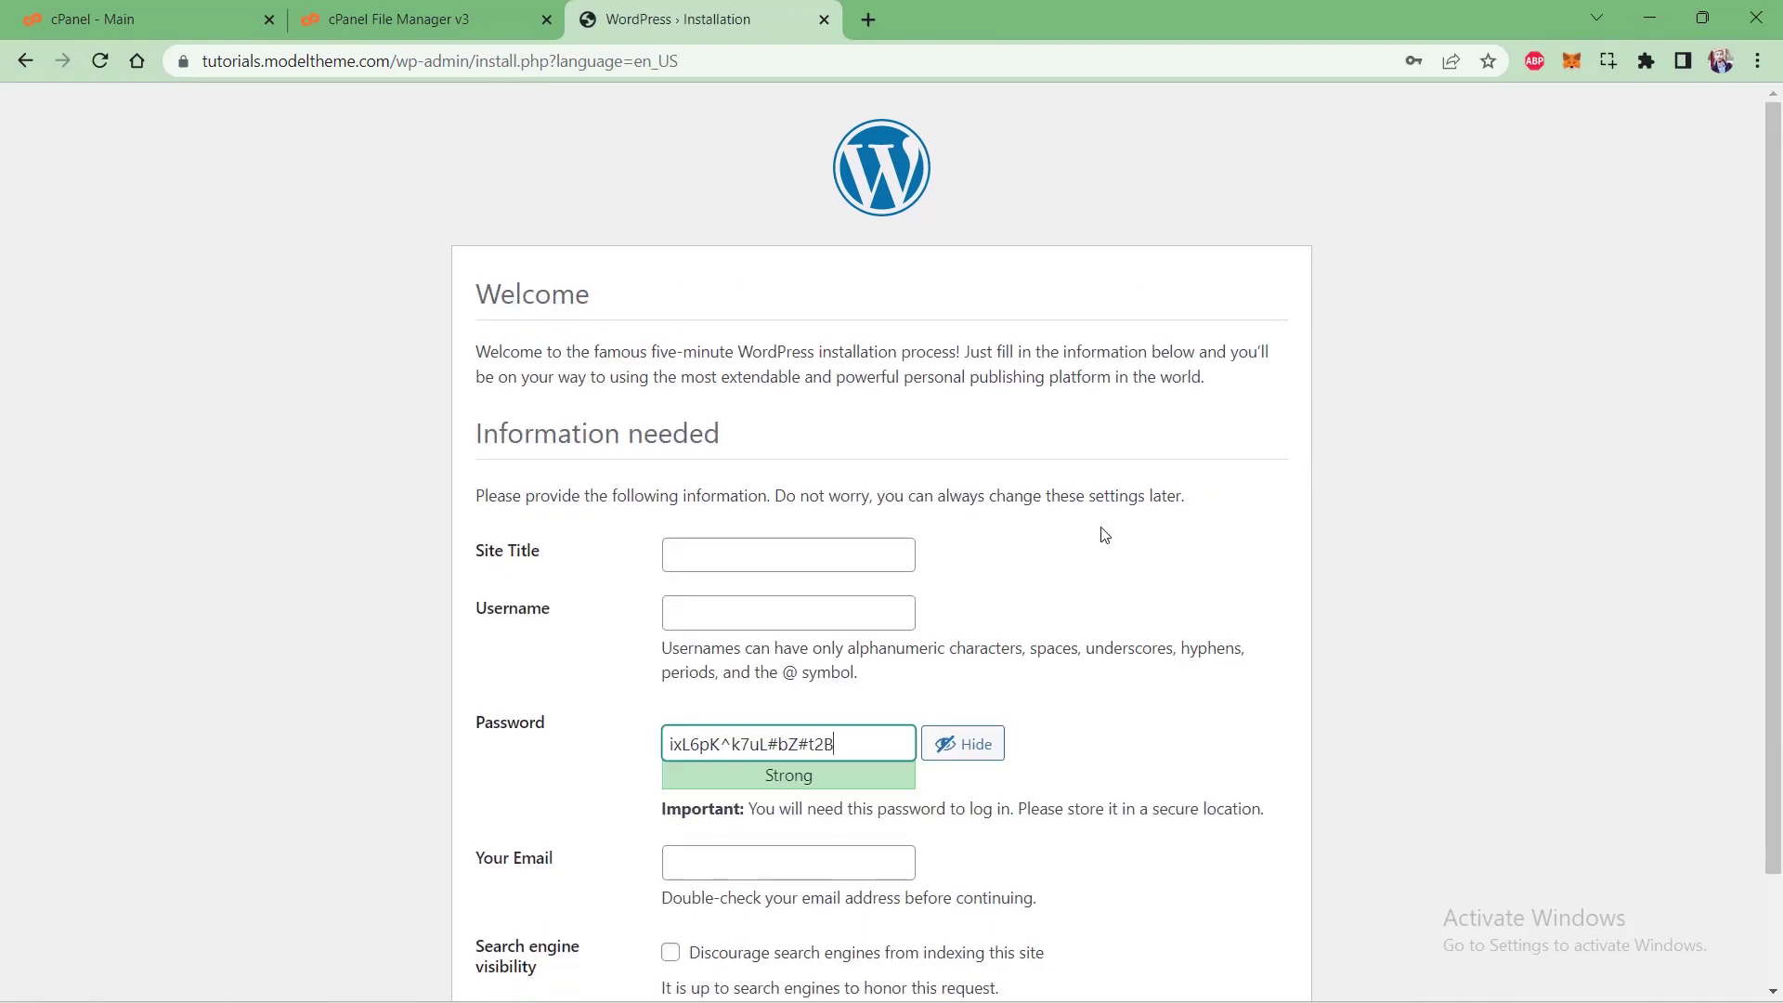
scroll(957, 493, down, 2)
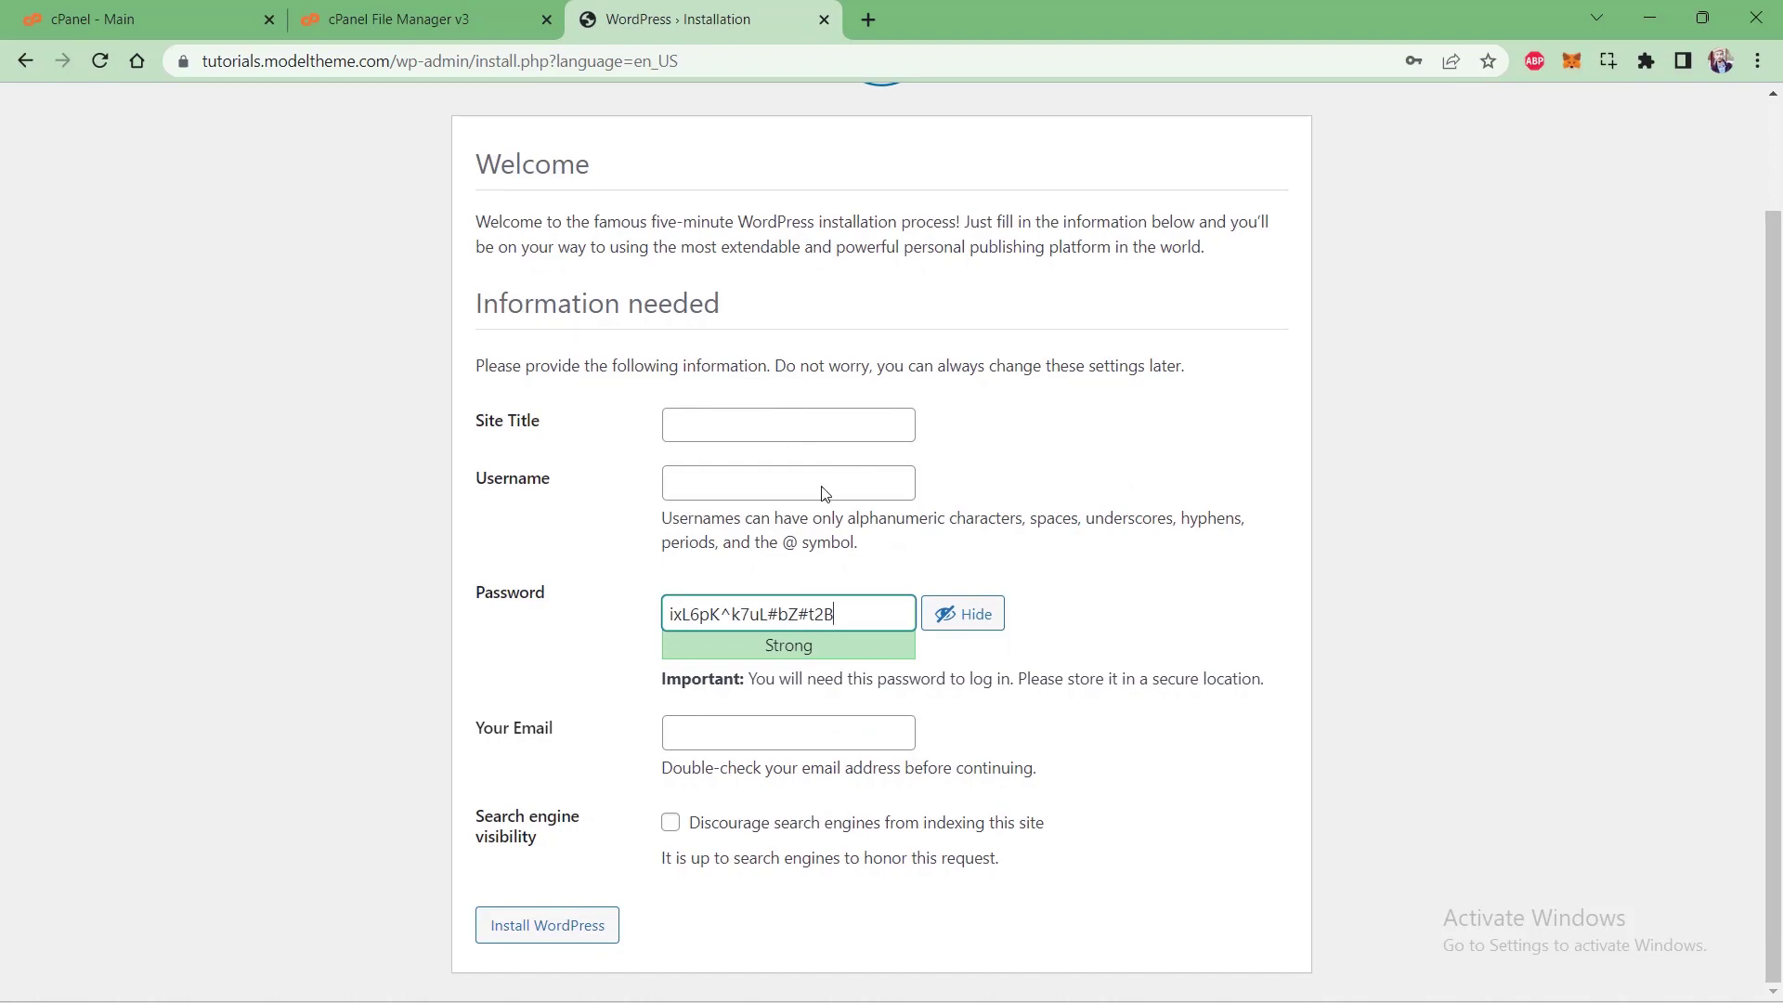
triple_click(871, 612)
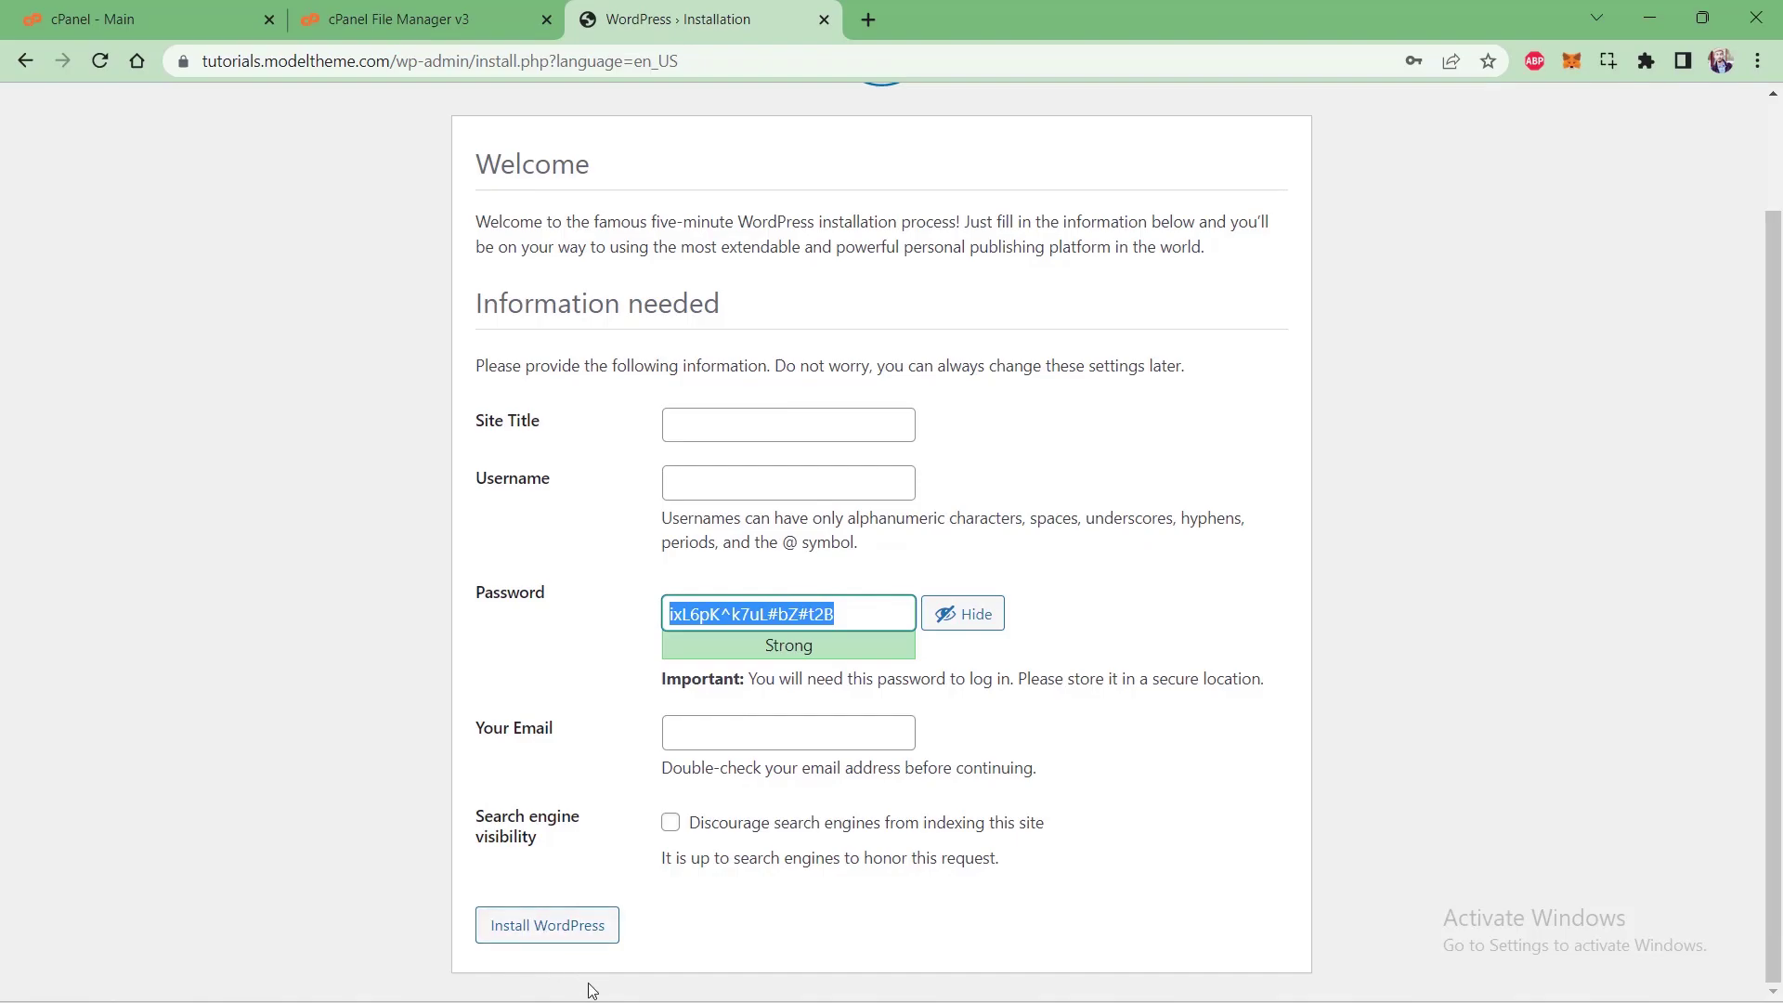
click(650, 975)
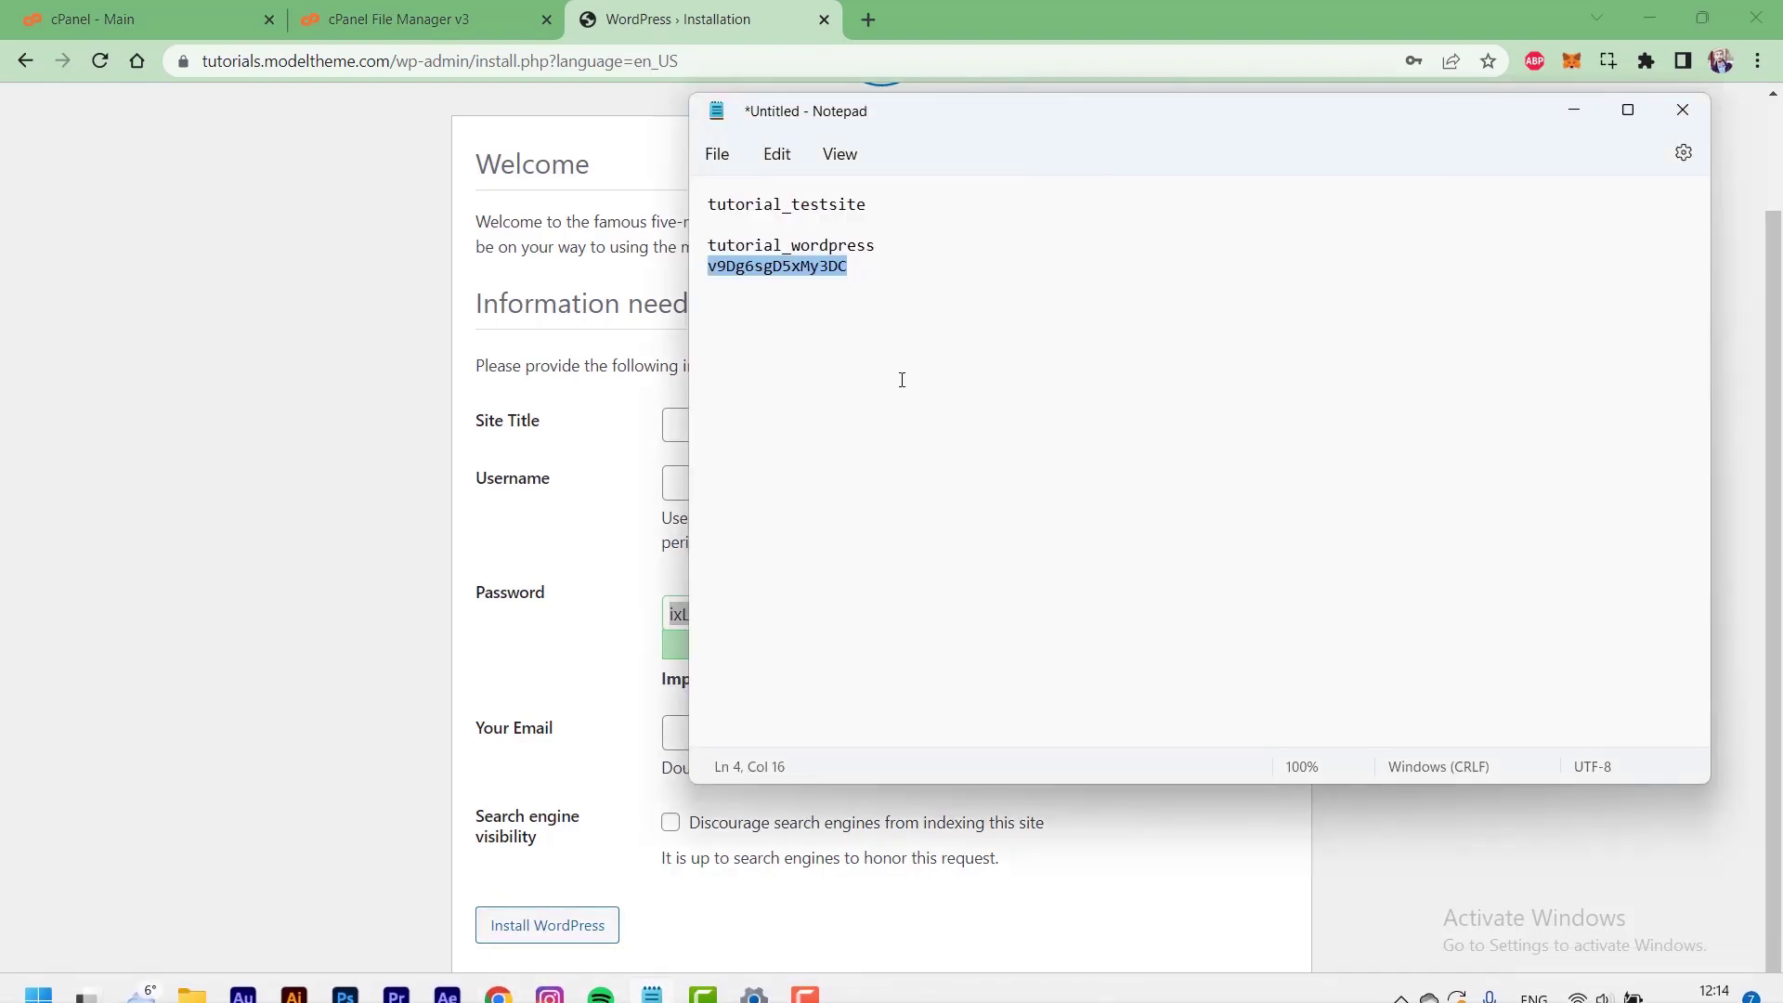
click(866, 365)
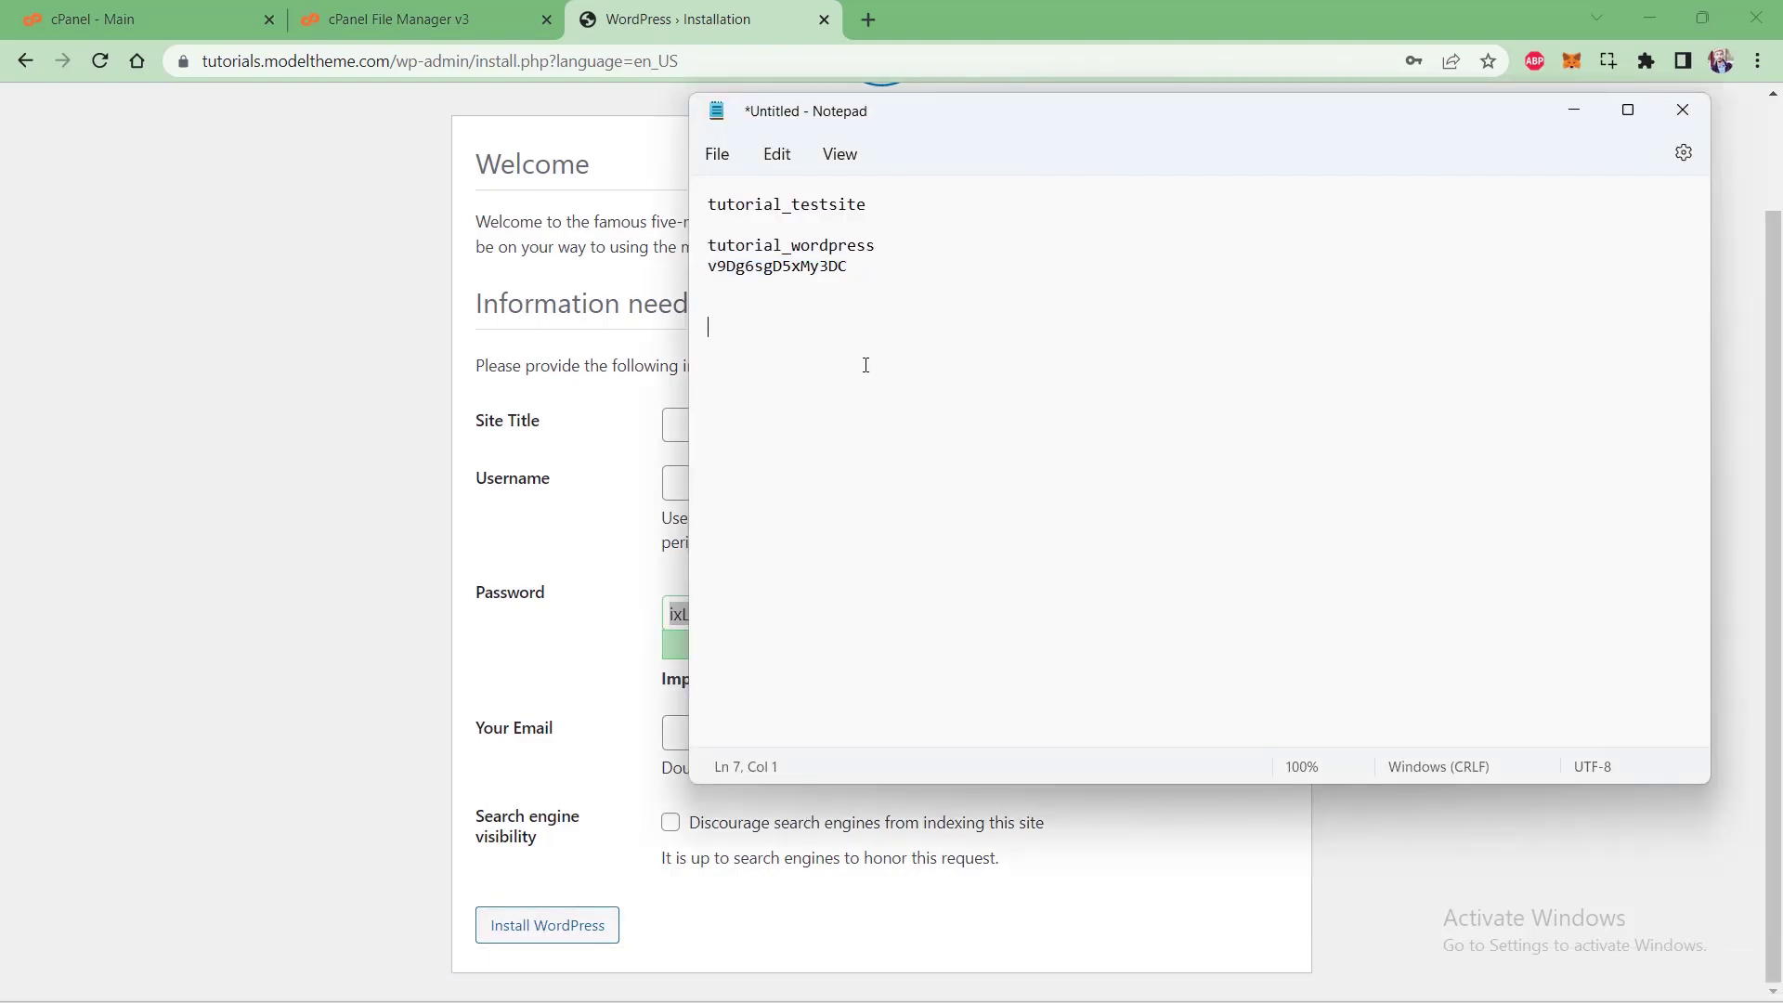
key(ctrl+v)
click(350, 470)
Install WordPress with site title ModelTheme Tutorials, username ModelTheme and the suggested email.
click(778, 432)
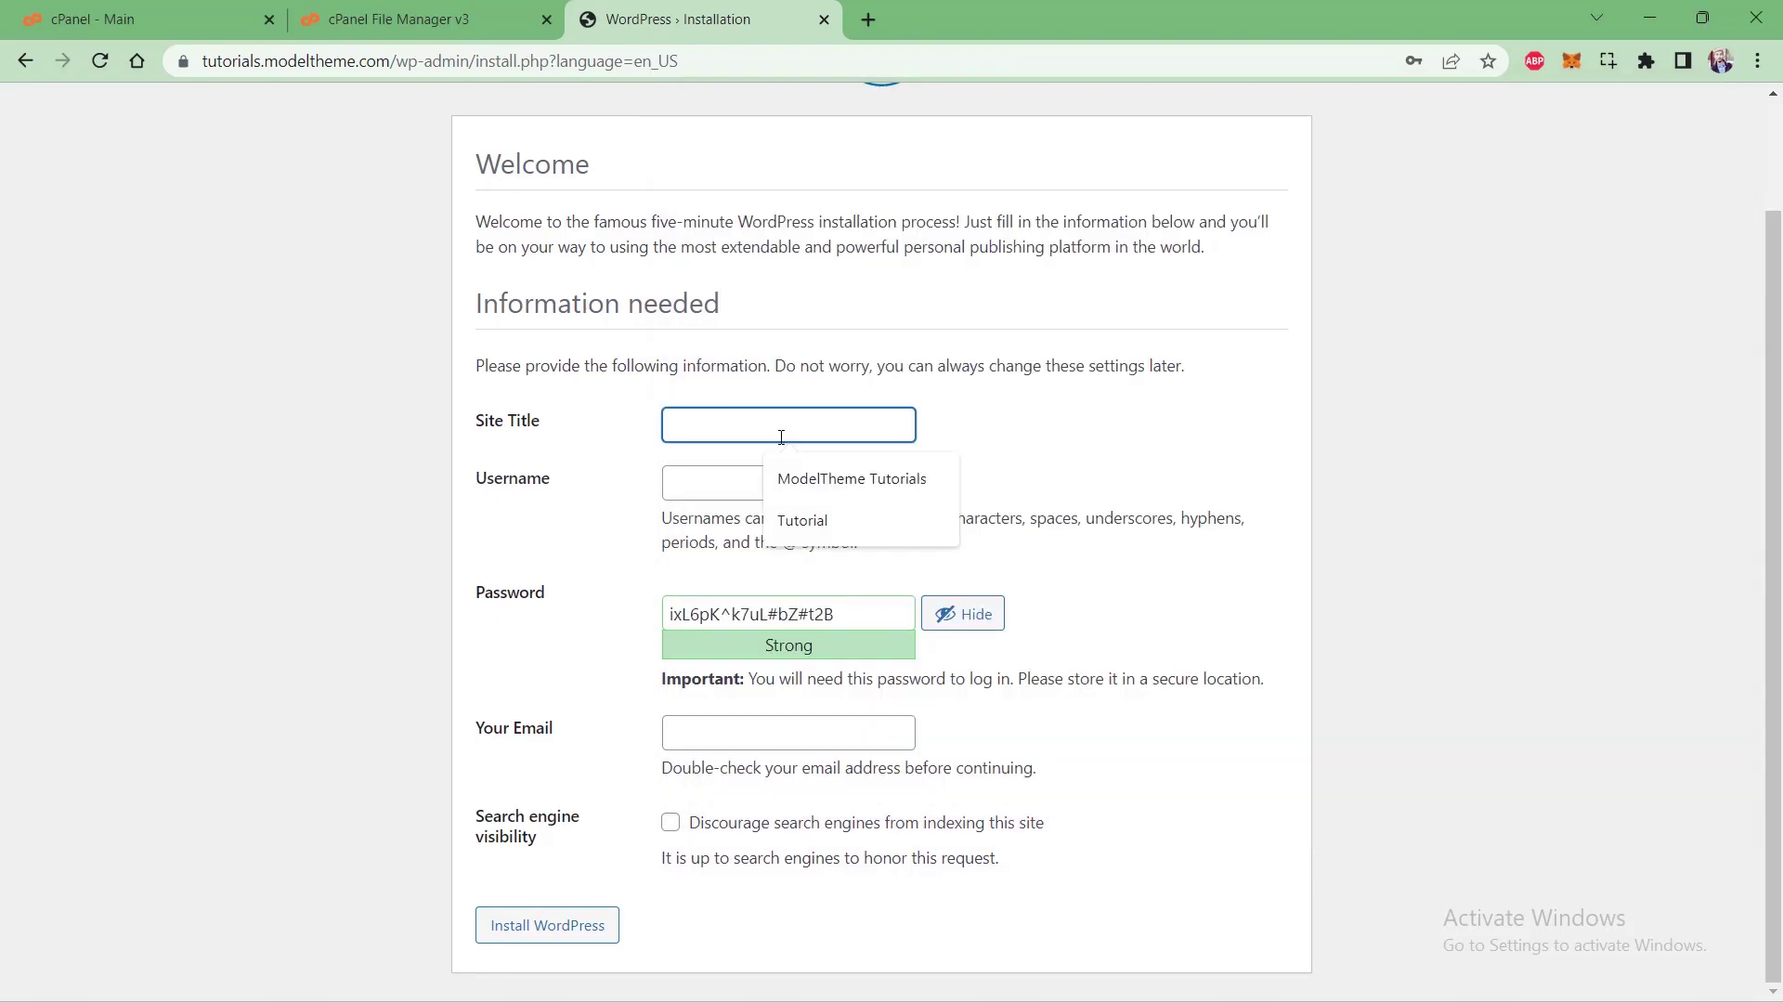
click(854, 523)
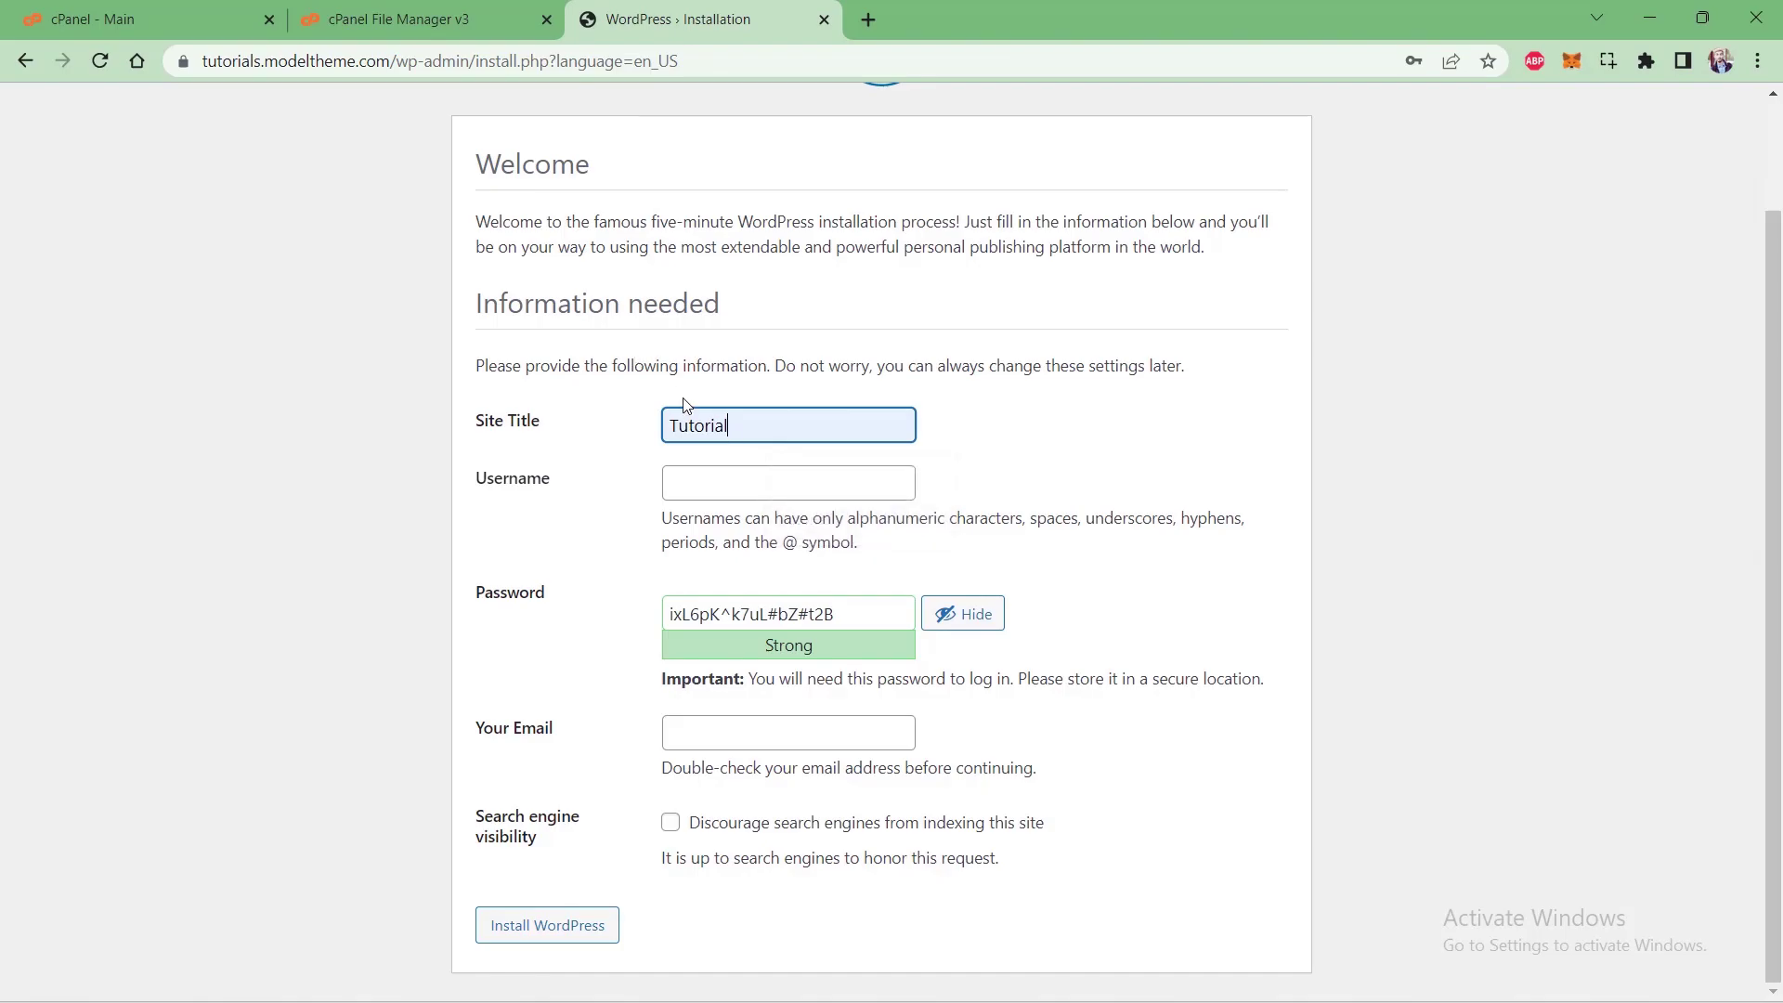
double_click(732, 423)
text(ModelTheme)
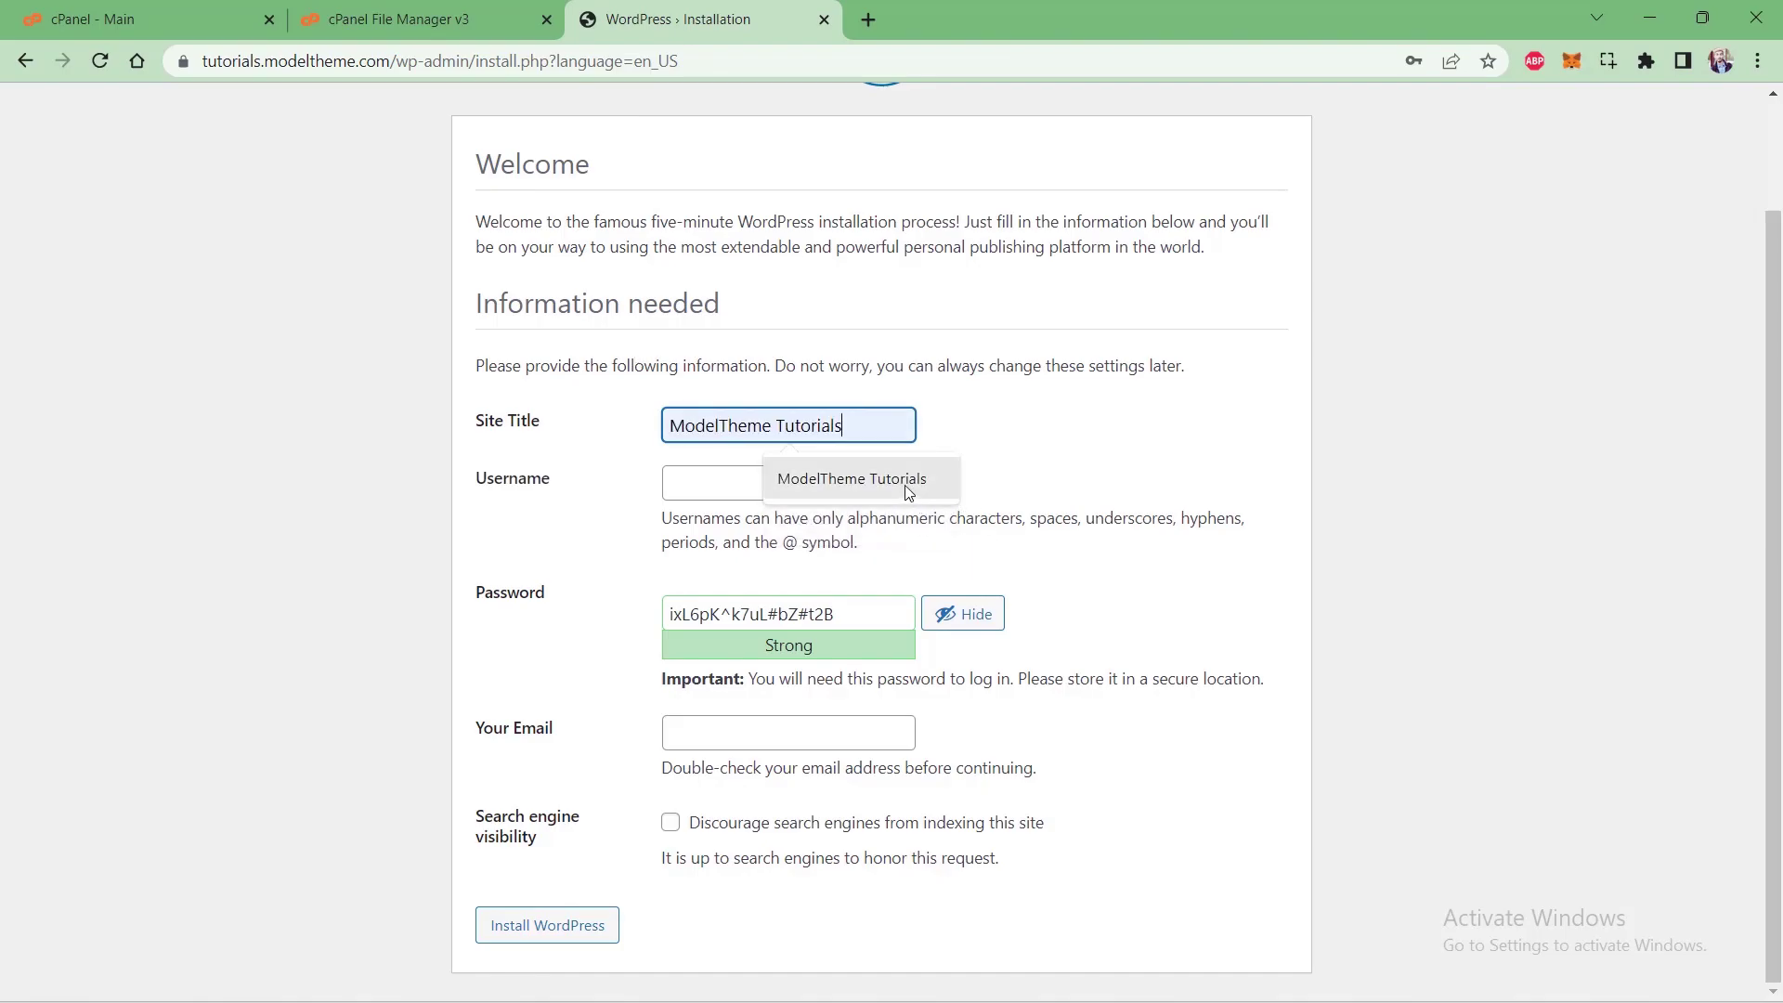
click(901, 483)
click(822, 472)
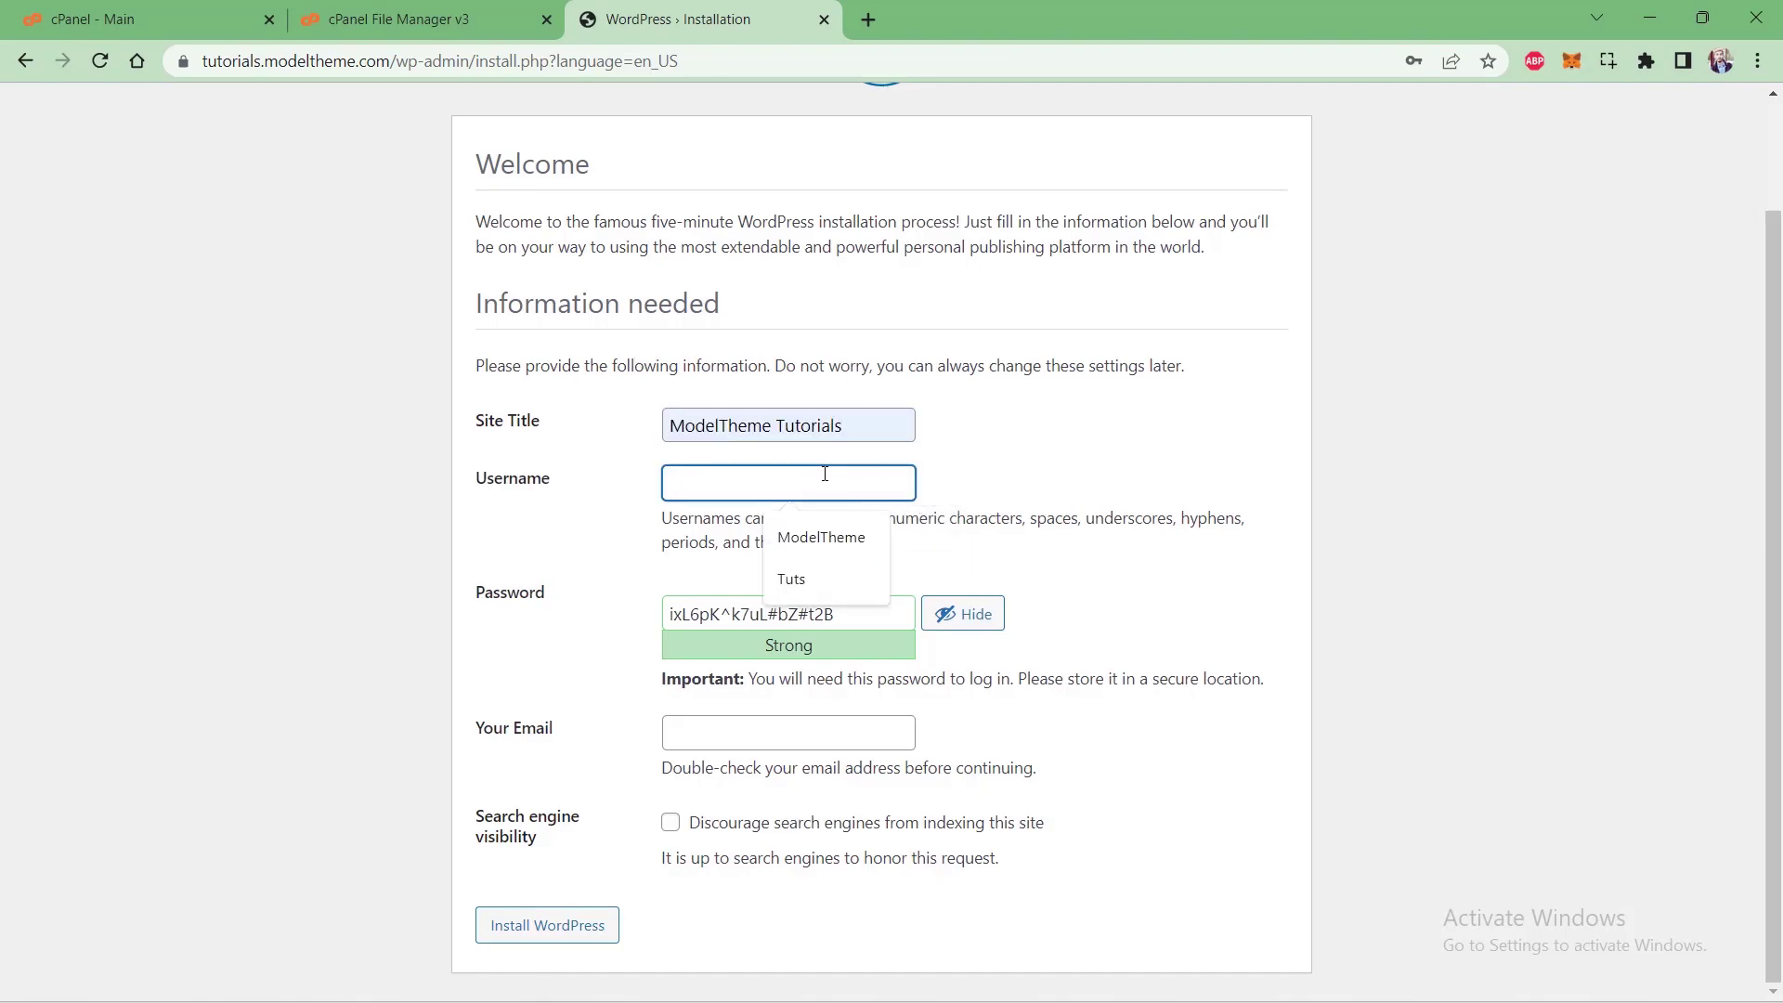
click(861, 529)
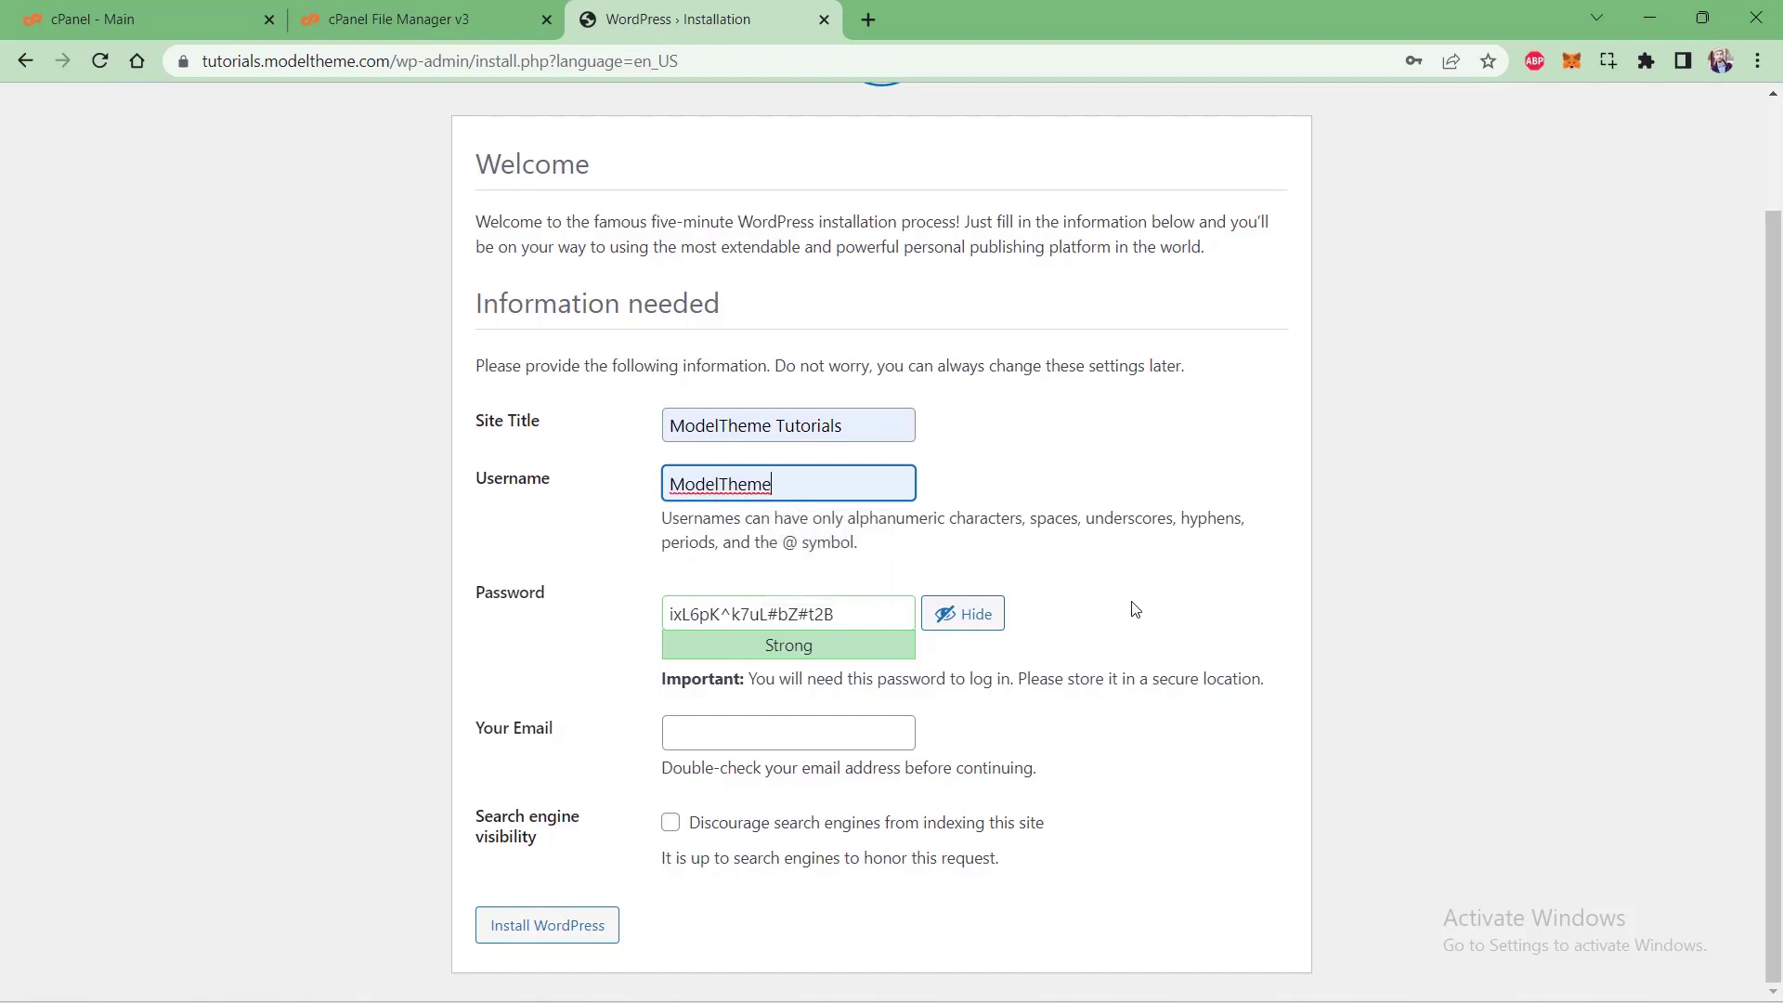
click(905, 729)
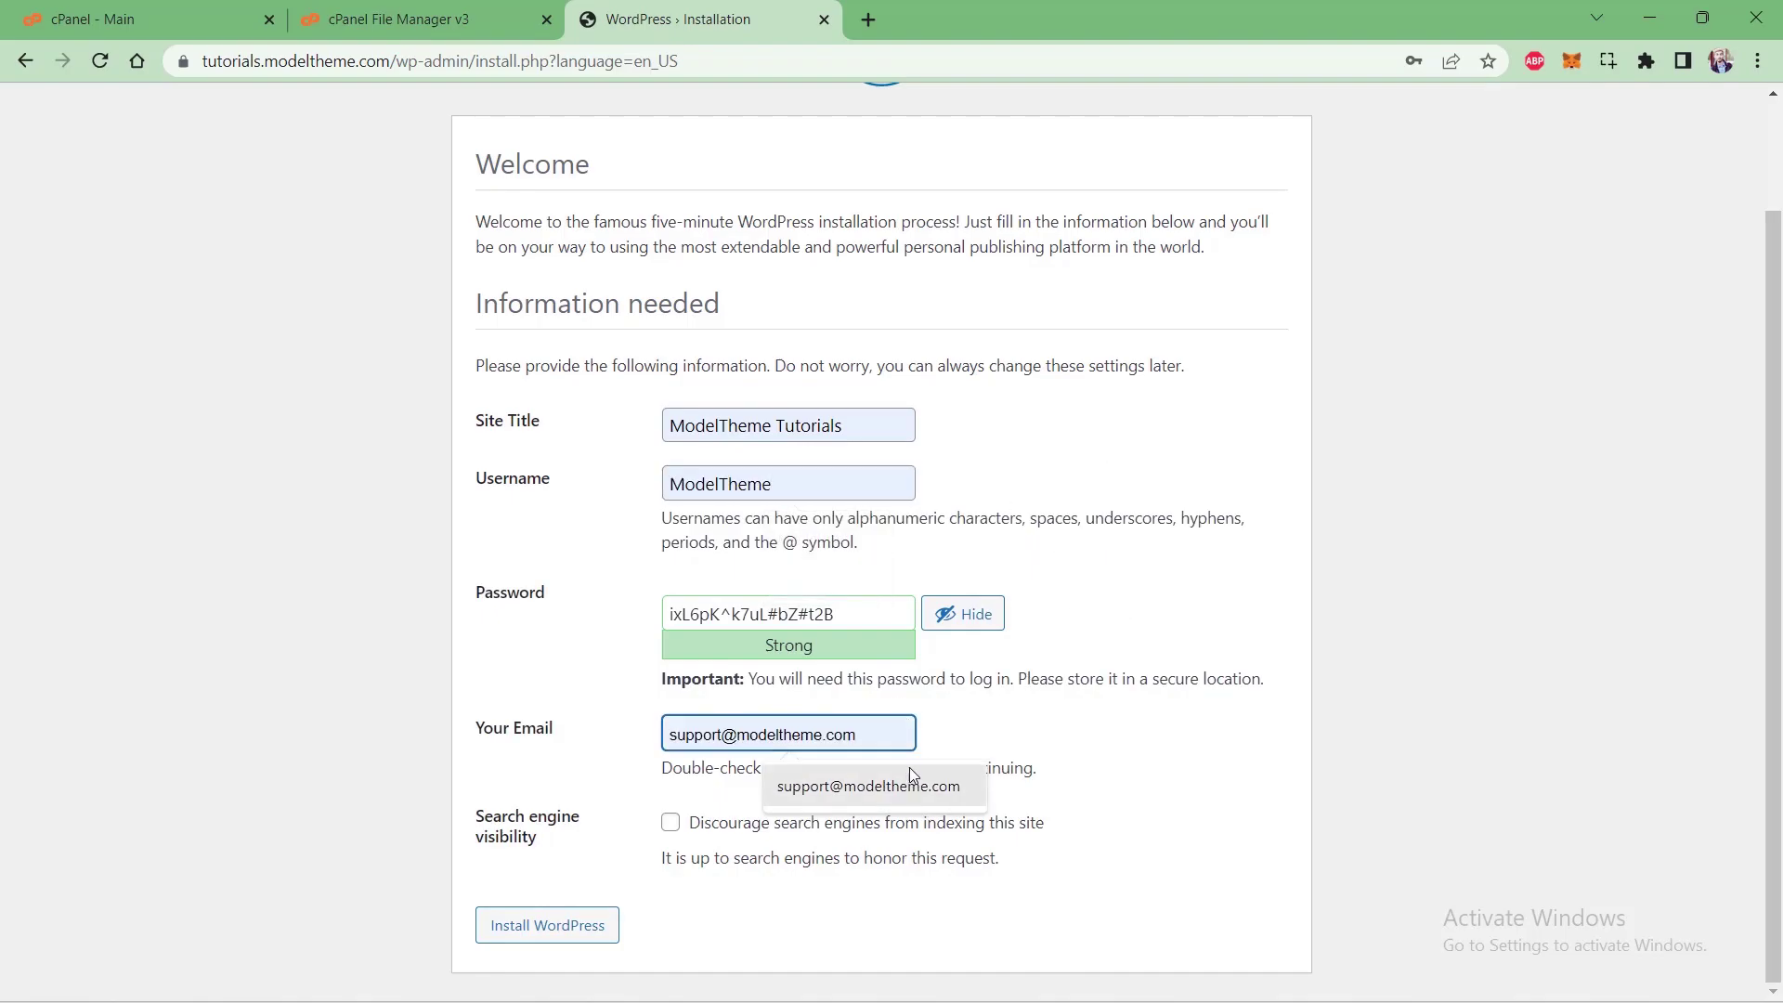
click(912, 773)
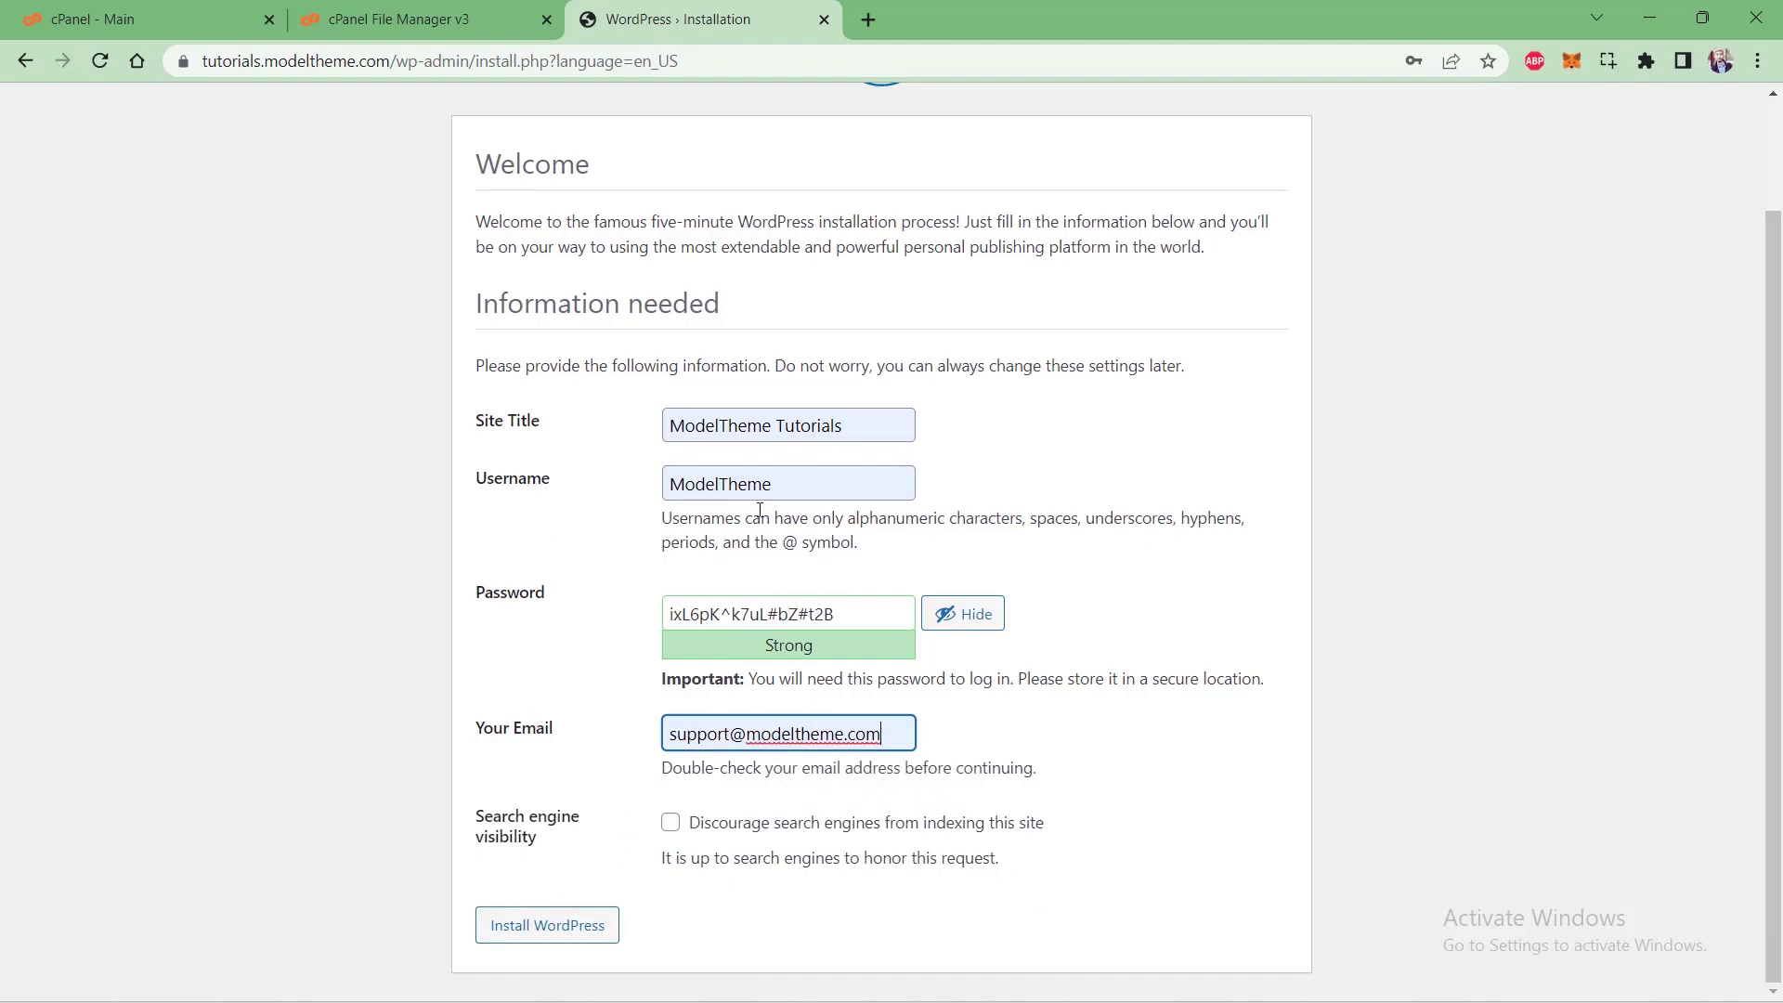
drag(780, 498, 630, 493)
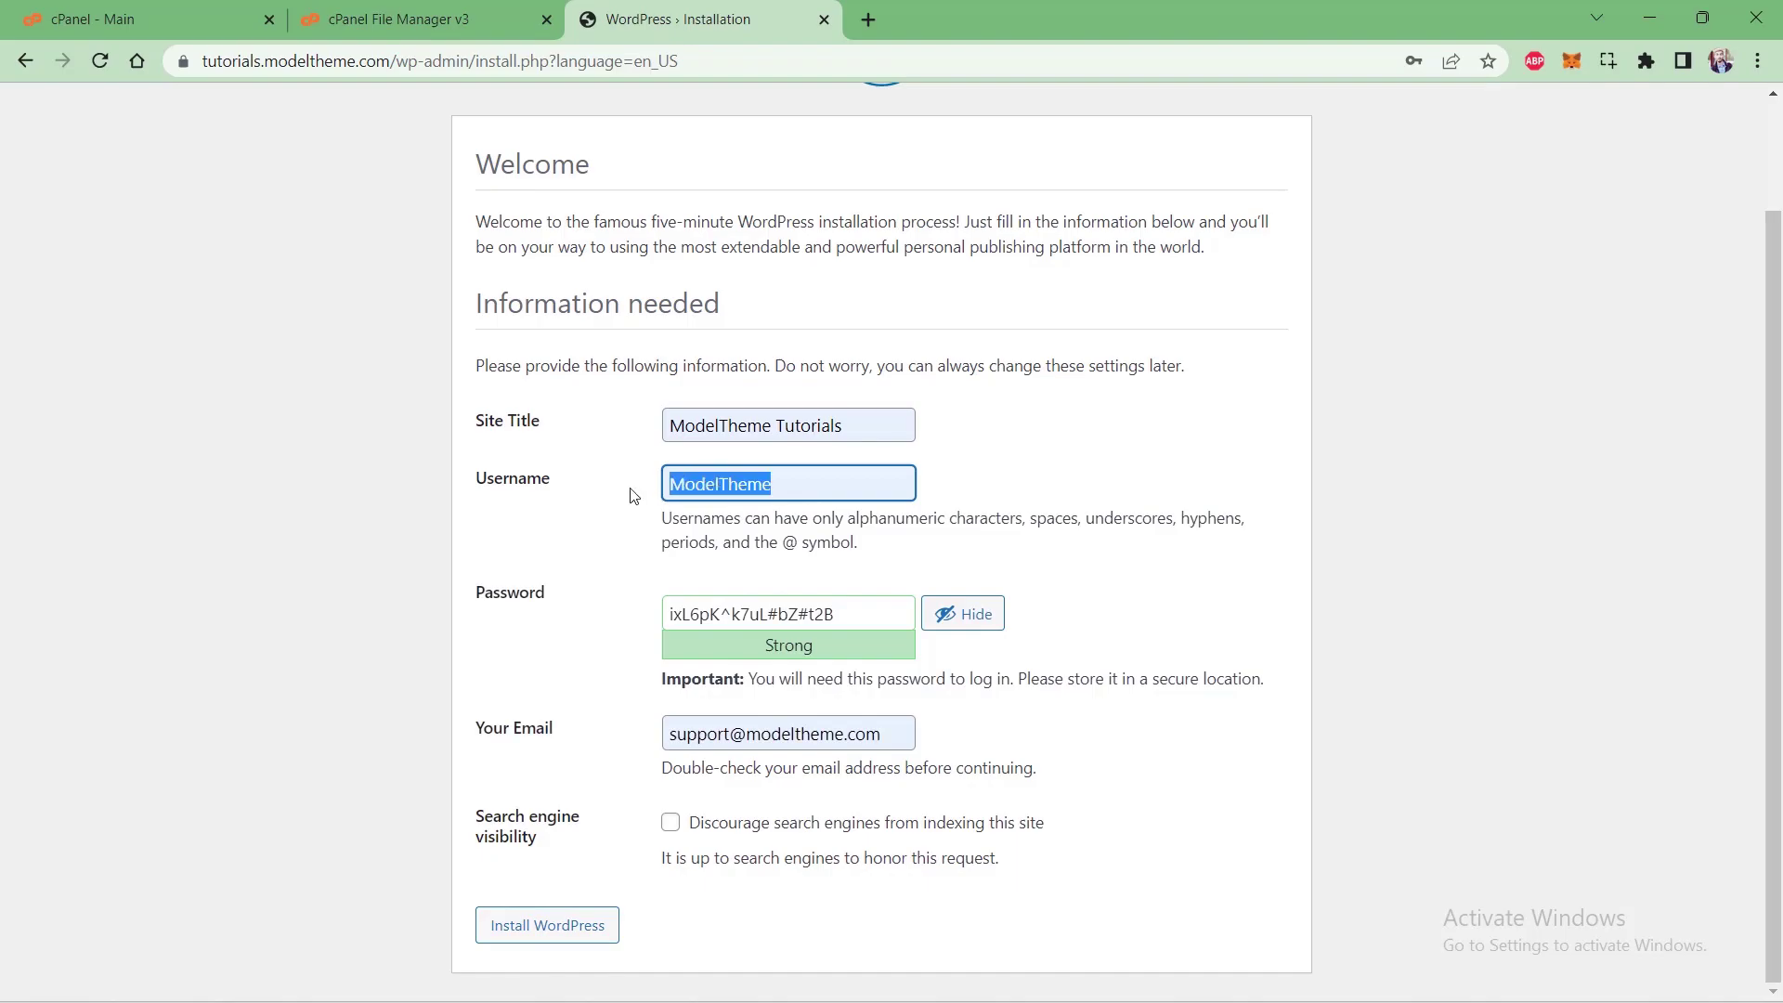
click(572, 932)
Label the saved credentials in Notepad as 'WP Credentials [IMPORTANT]'.
key(alt+Tab)
text(W)
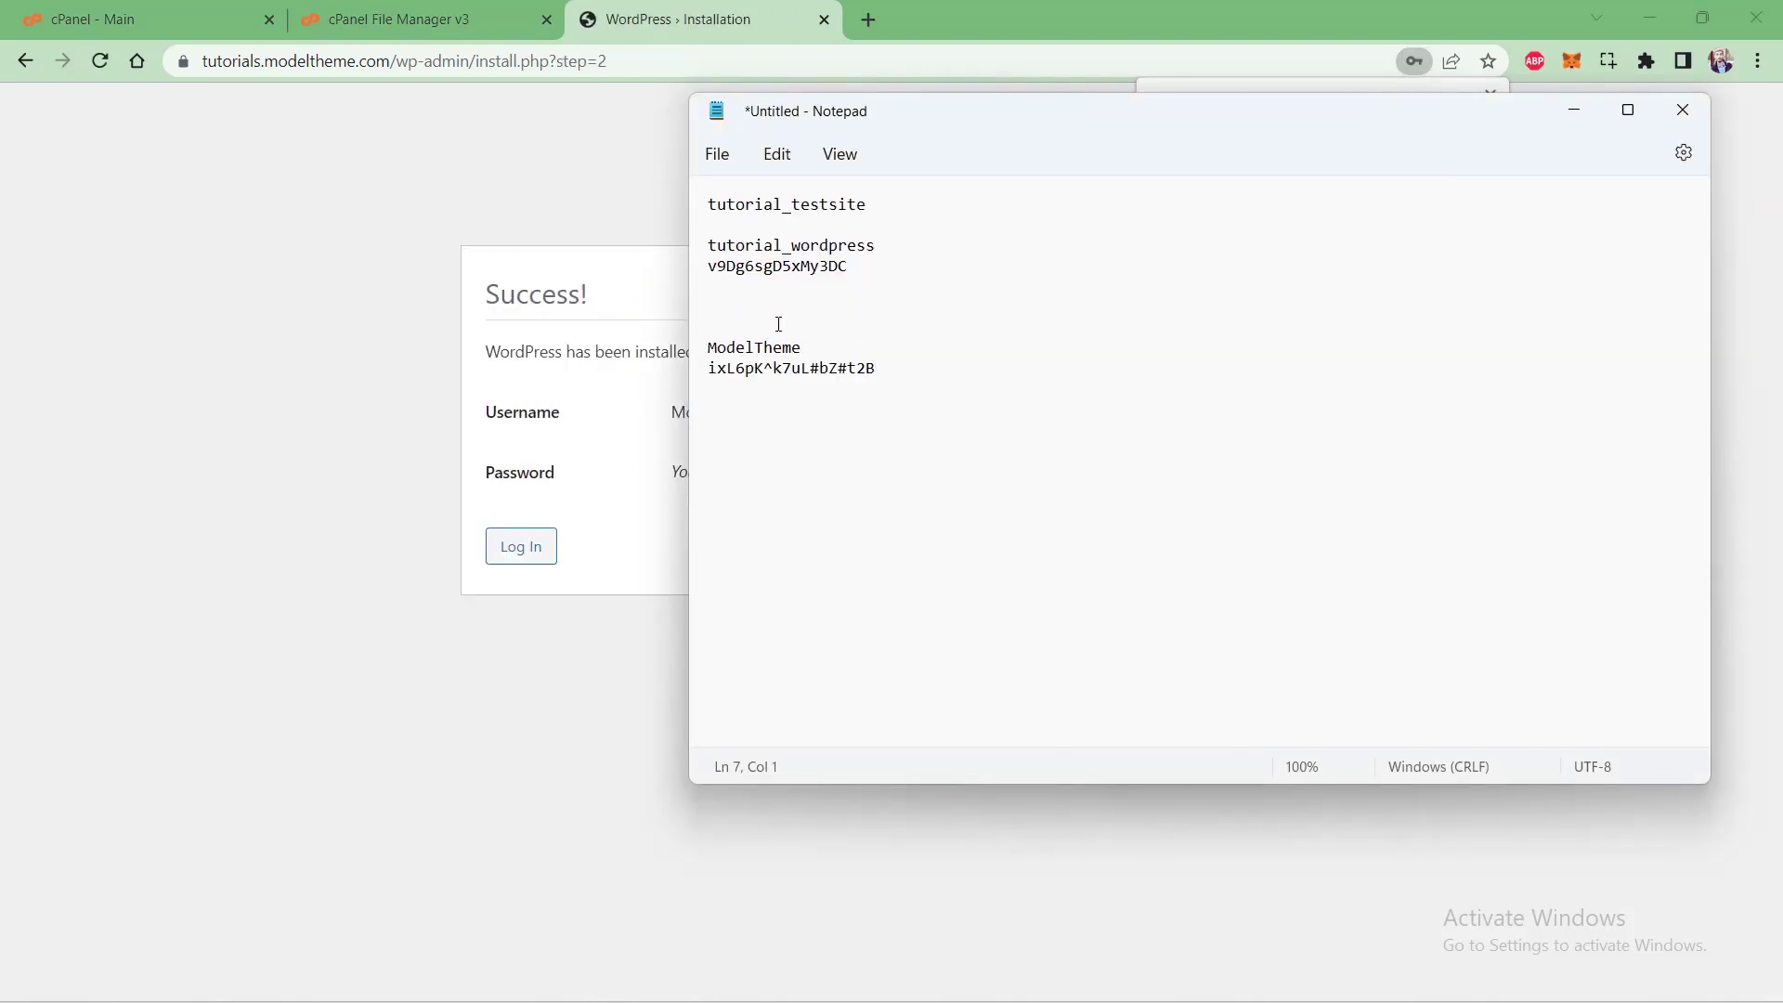
text(P Credentials [IMPORTANT])
click(595, 684)
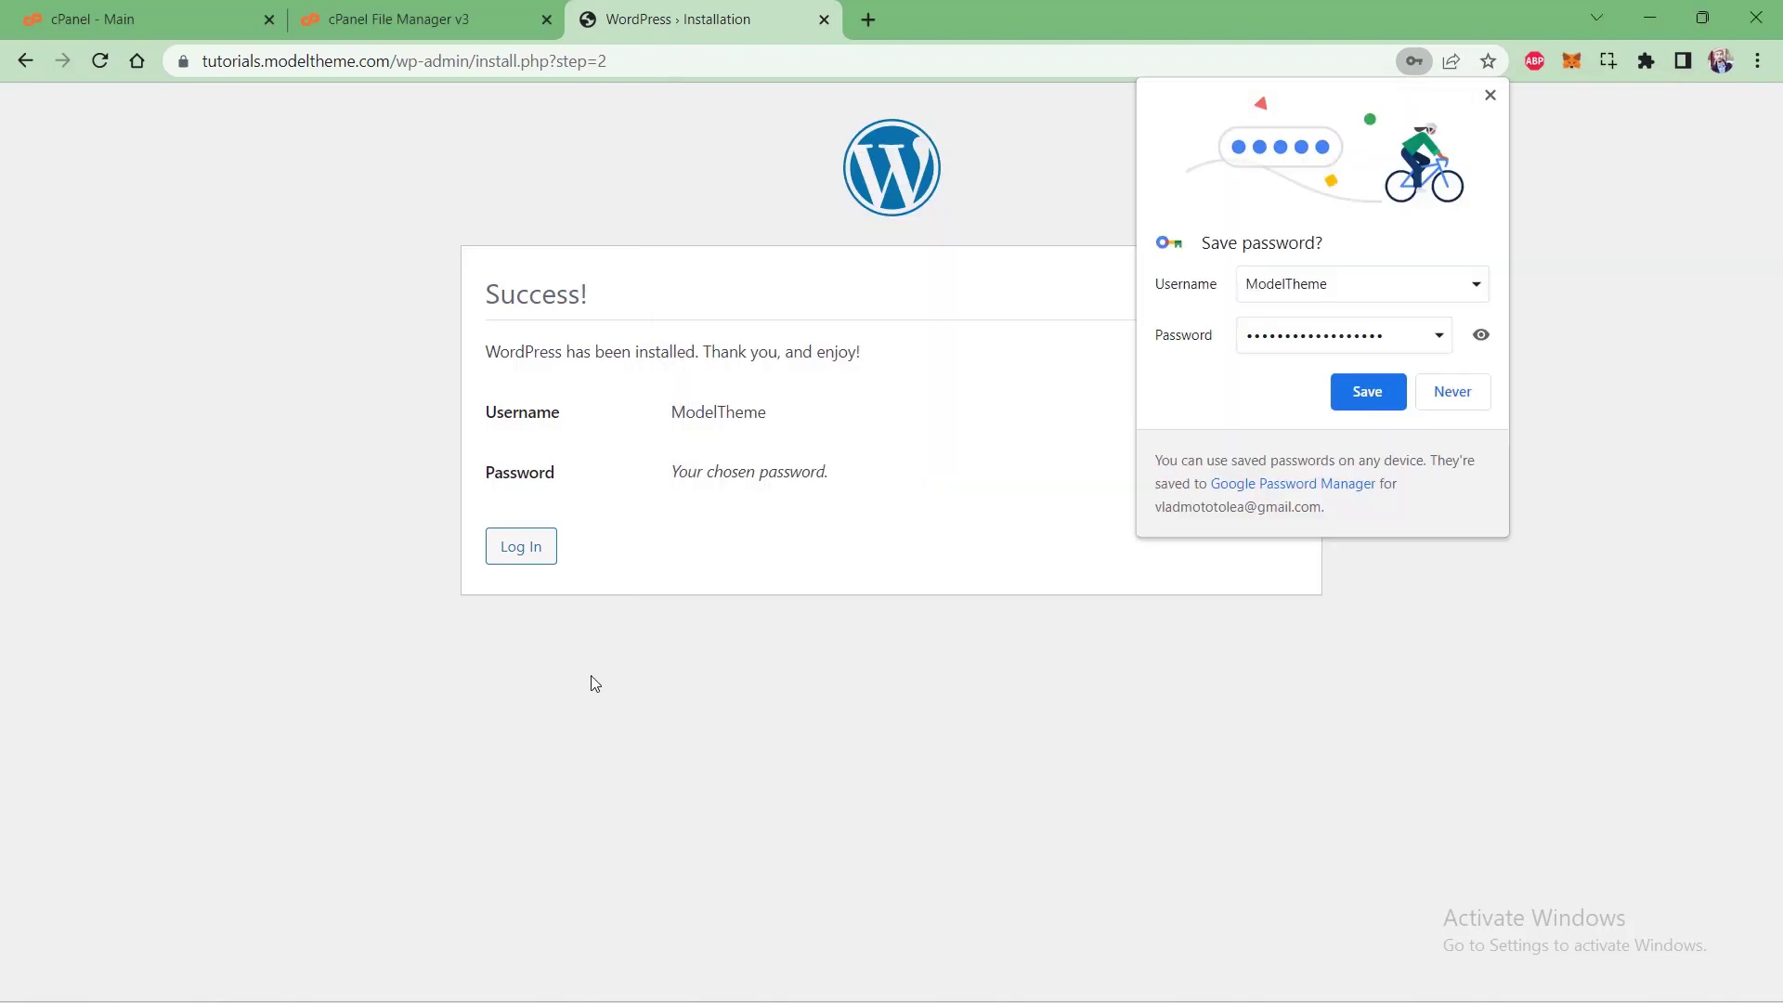
Dismiss the save-password prompt and log in as ModelTheme with the autofilled credentials.
click(1360, 388)
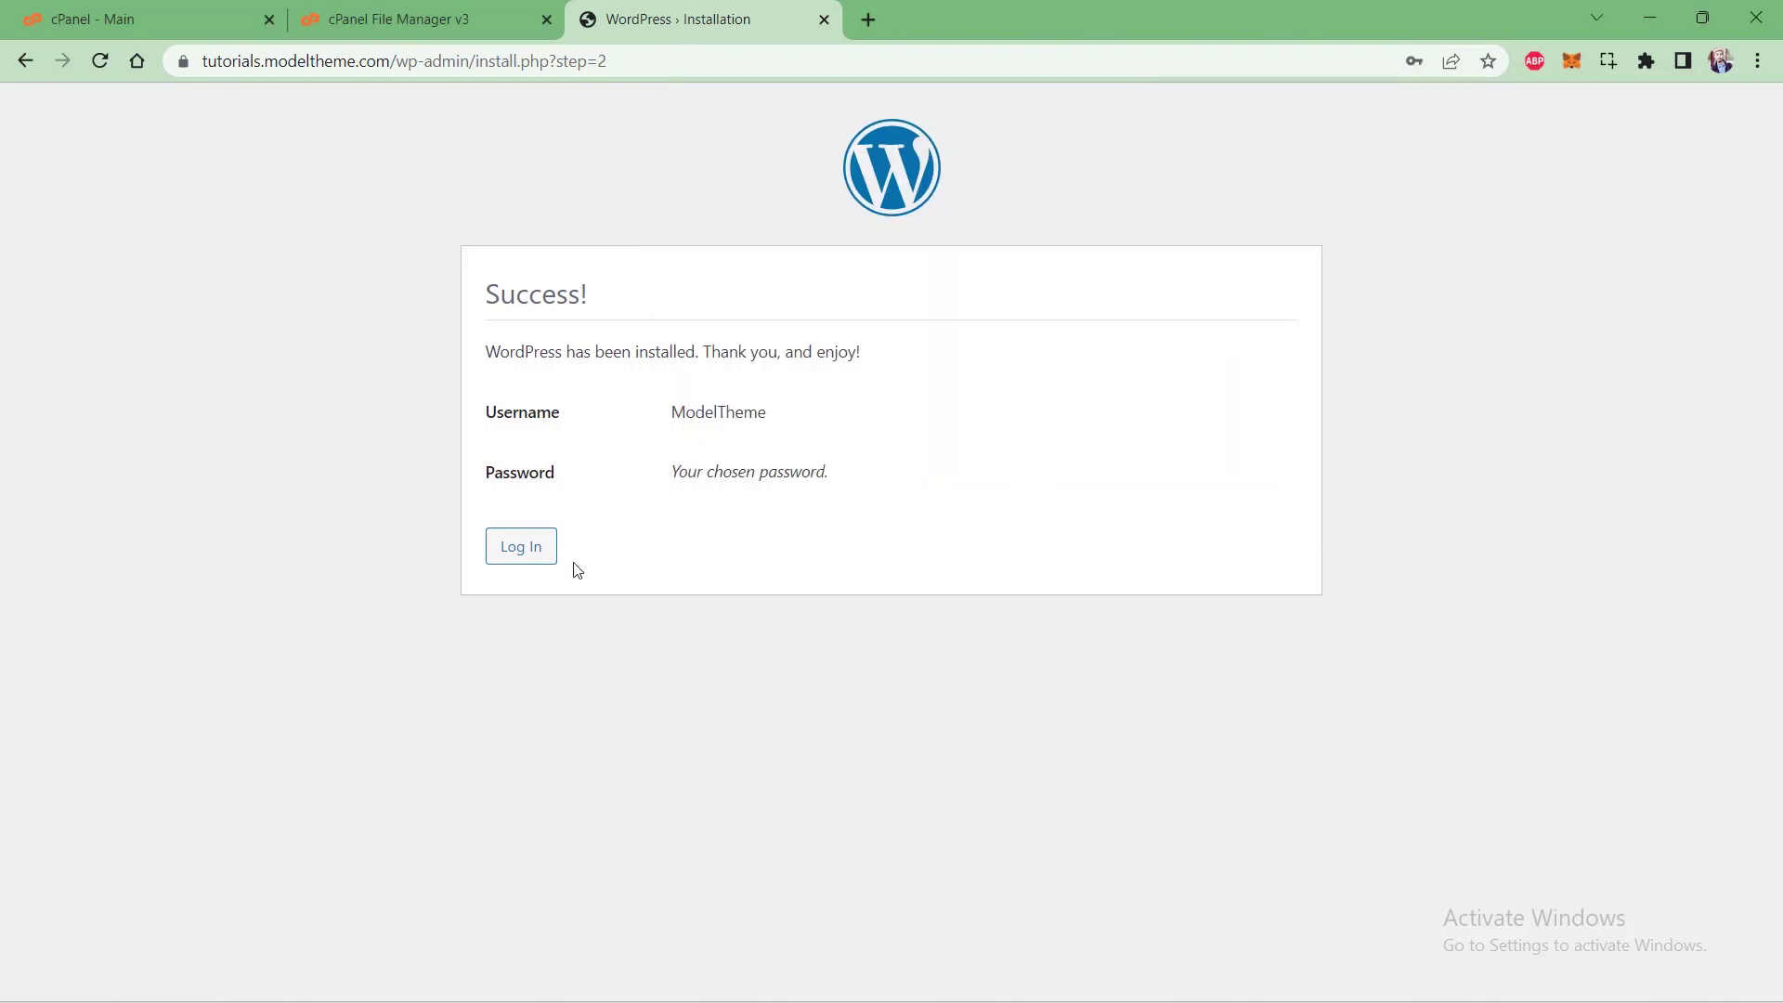
click(523, 550)
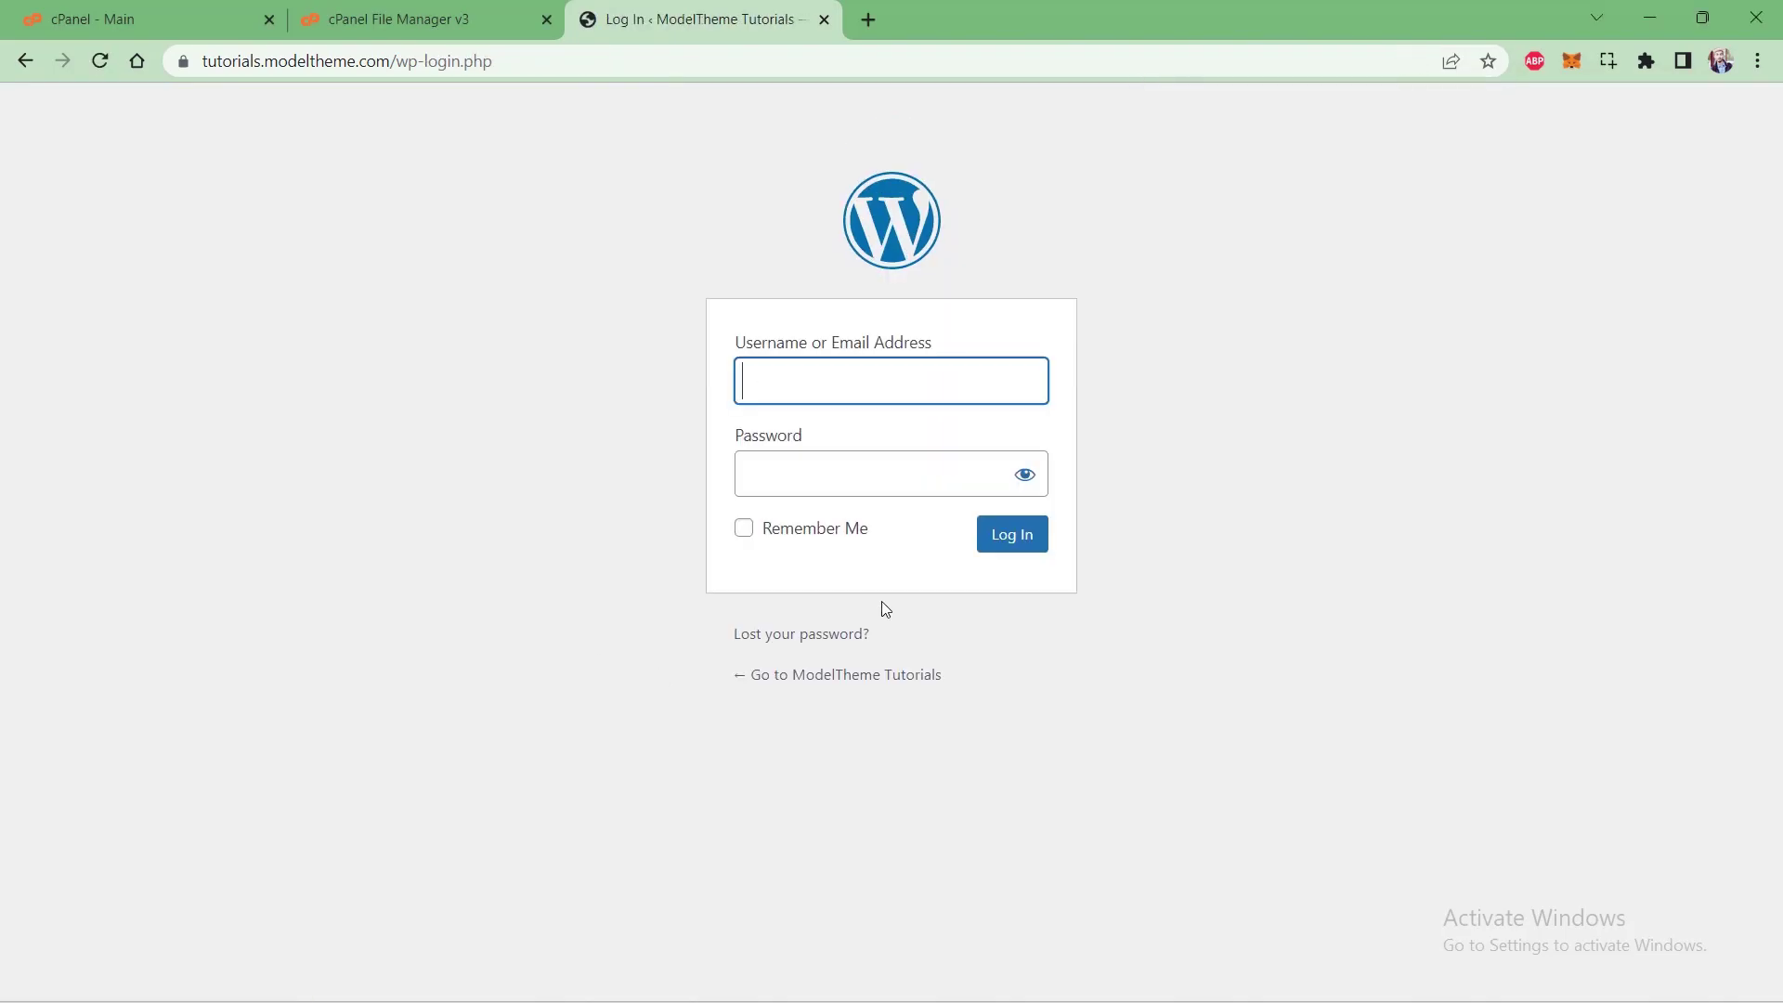
click(1024, 476)
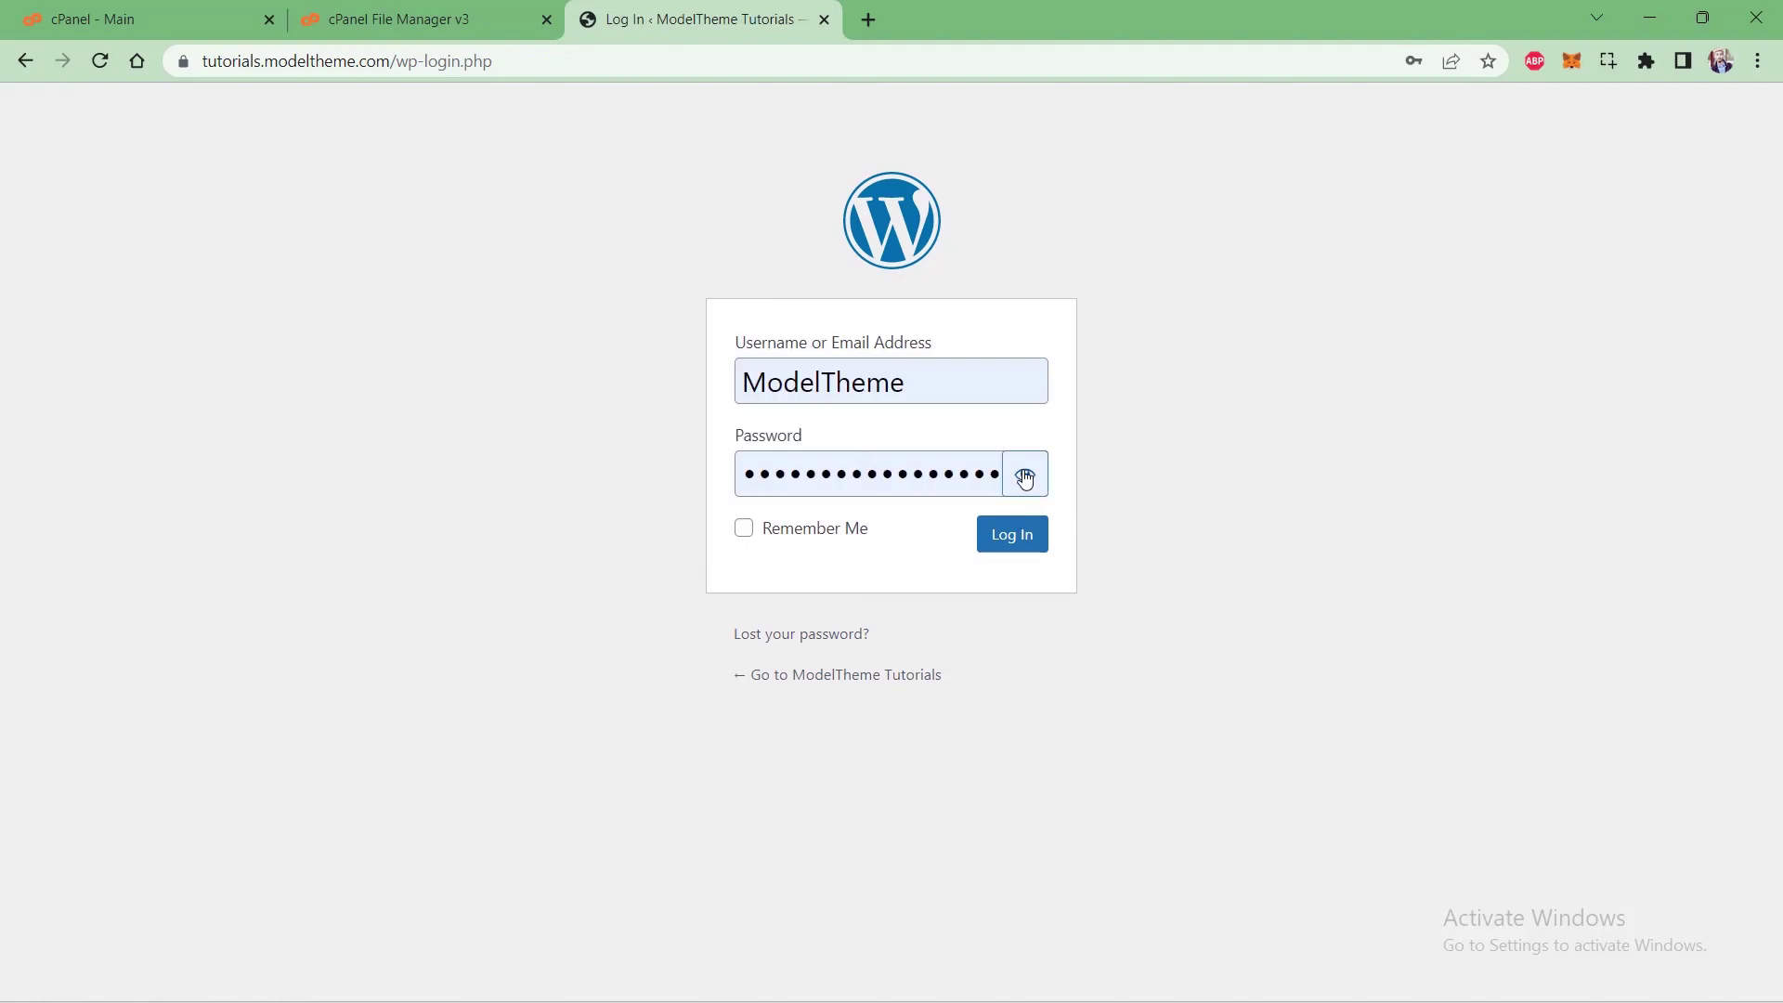
click(1017, 533)
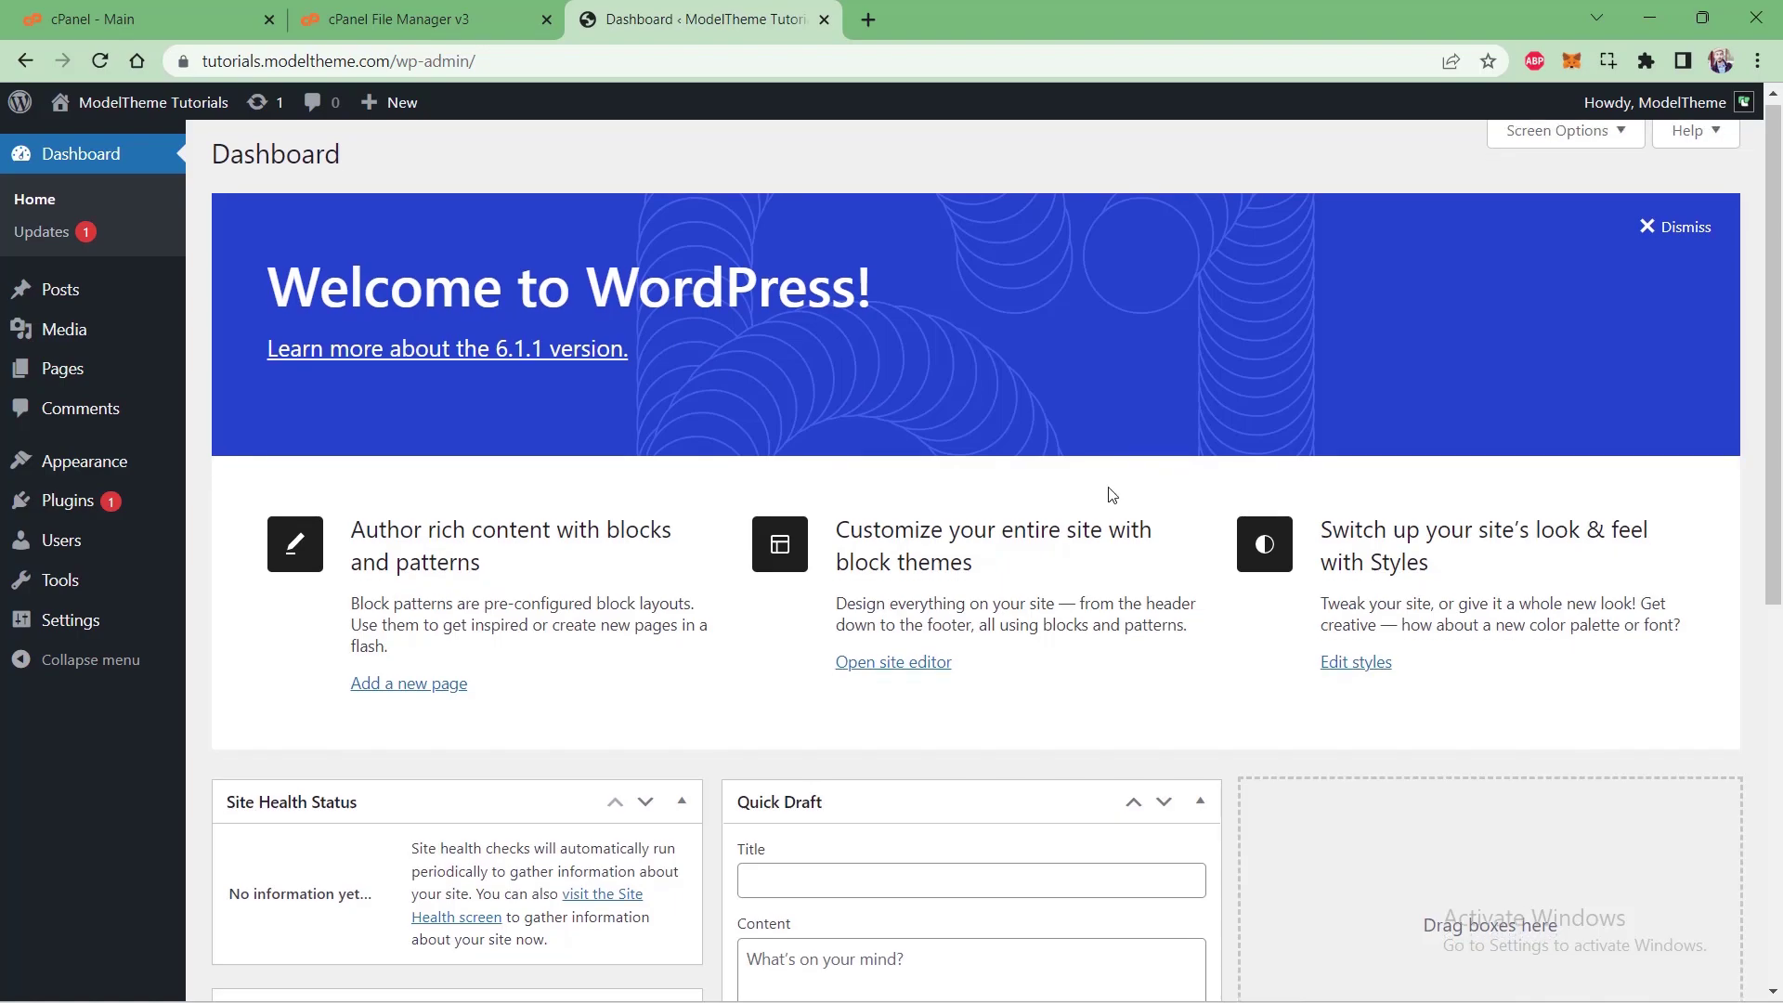
Visit the ModelTheme Tutorials front page from the admin bar and scroll through the Hello world! post.
scroll(1087, 502, down, 6)
scroll(1069, 530, down, 1)
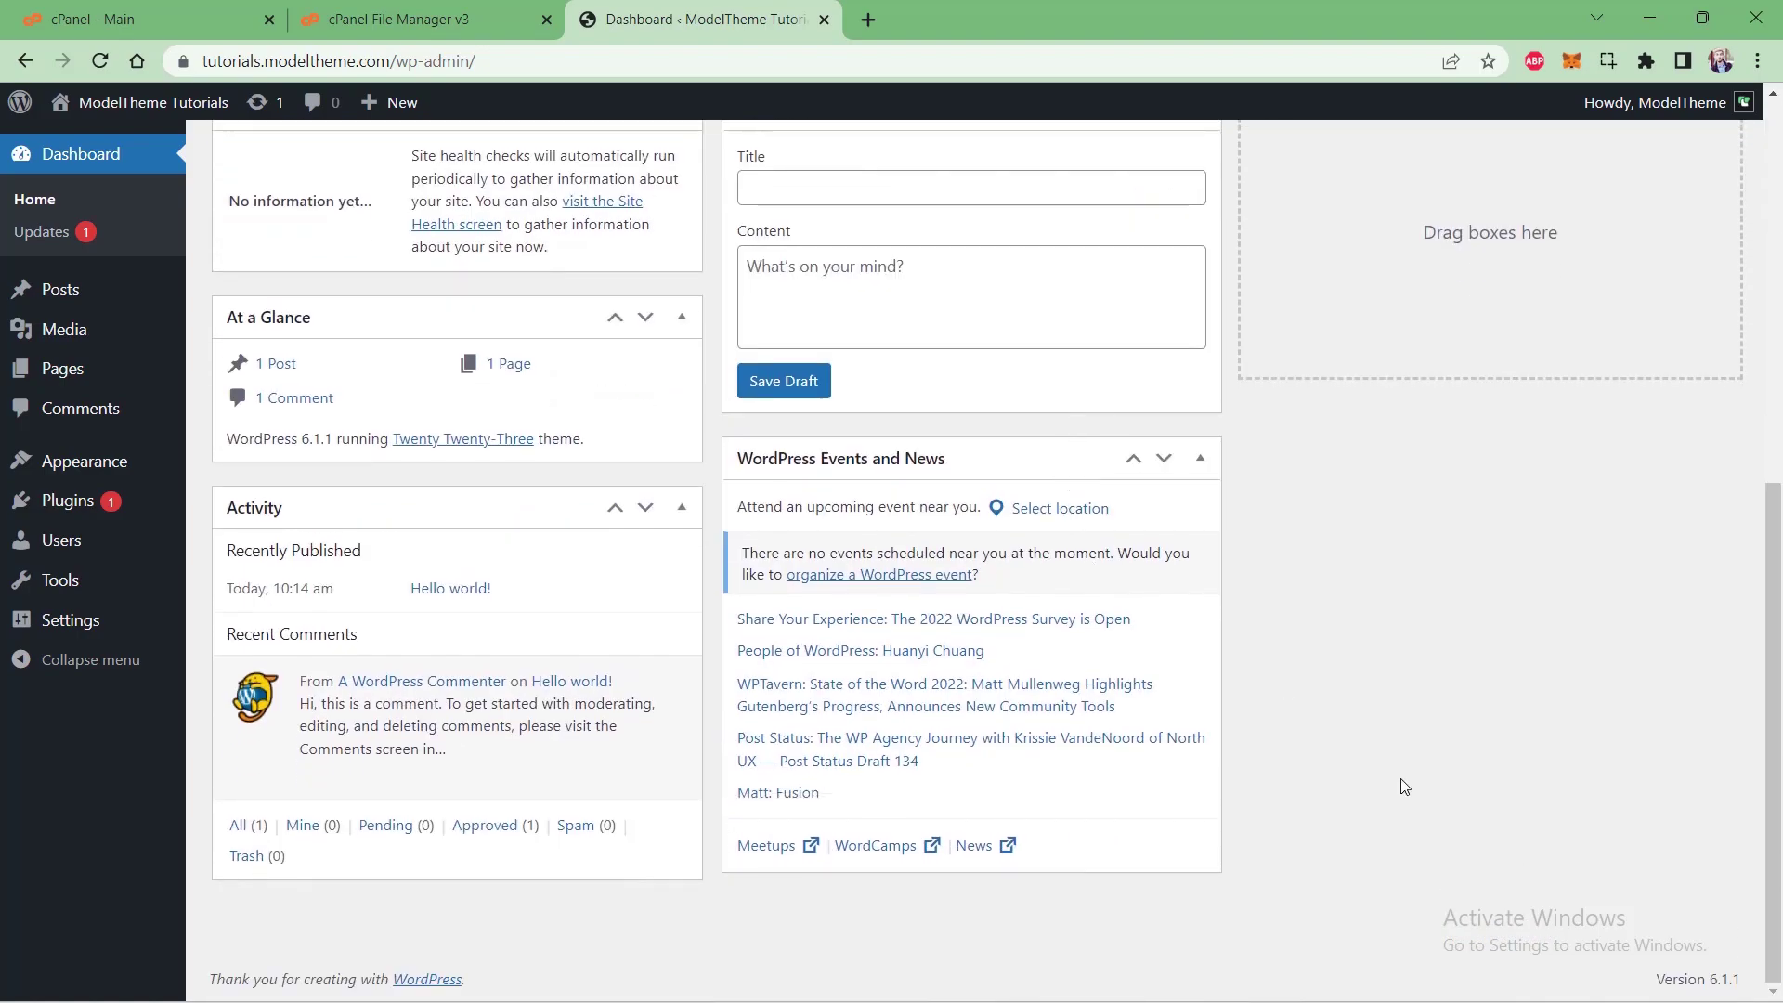
scroll(1402, 787, up, 7)
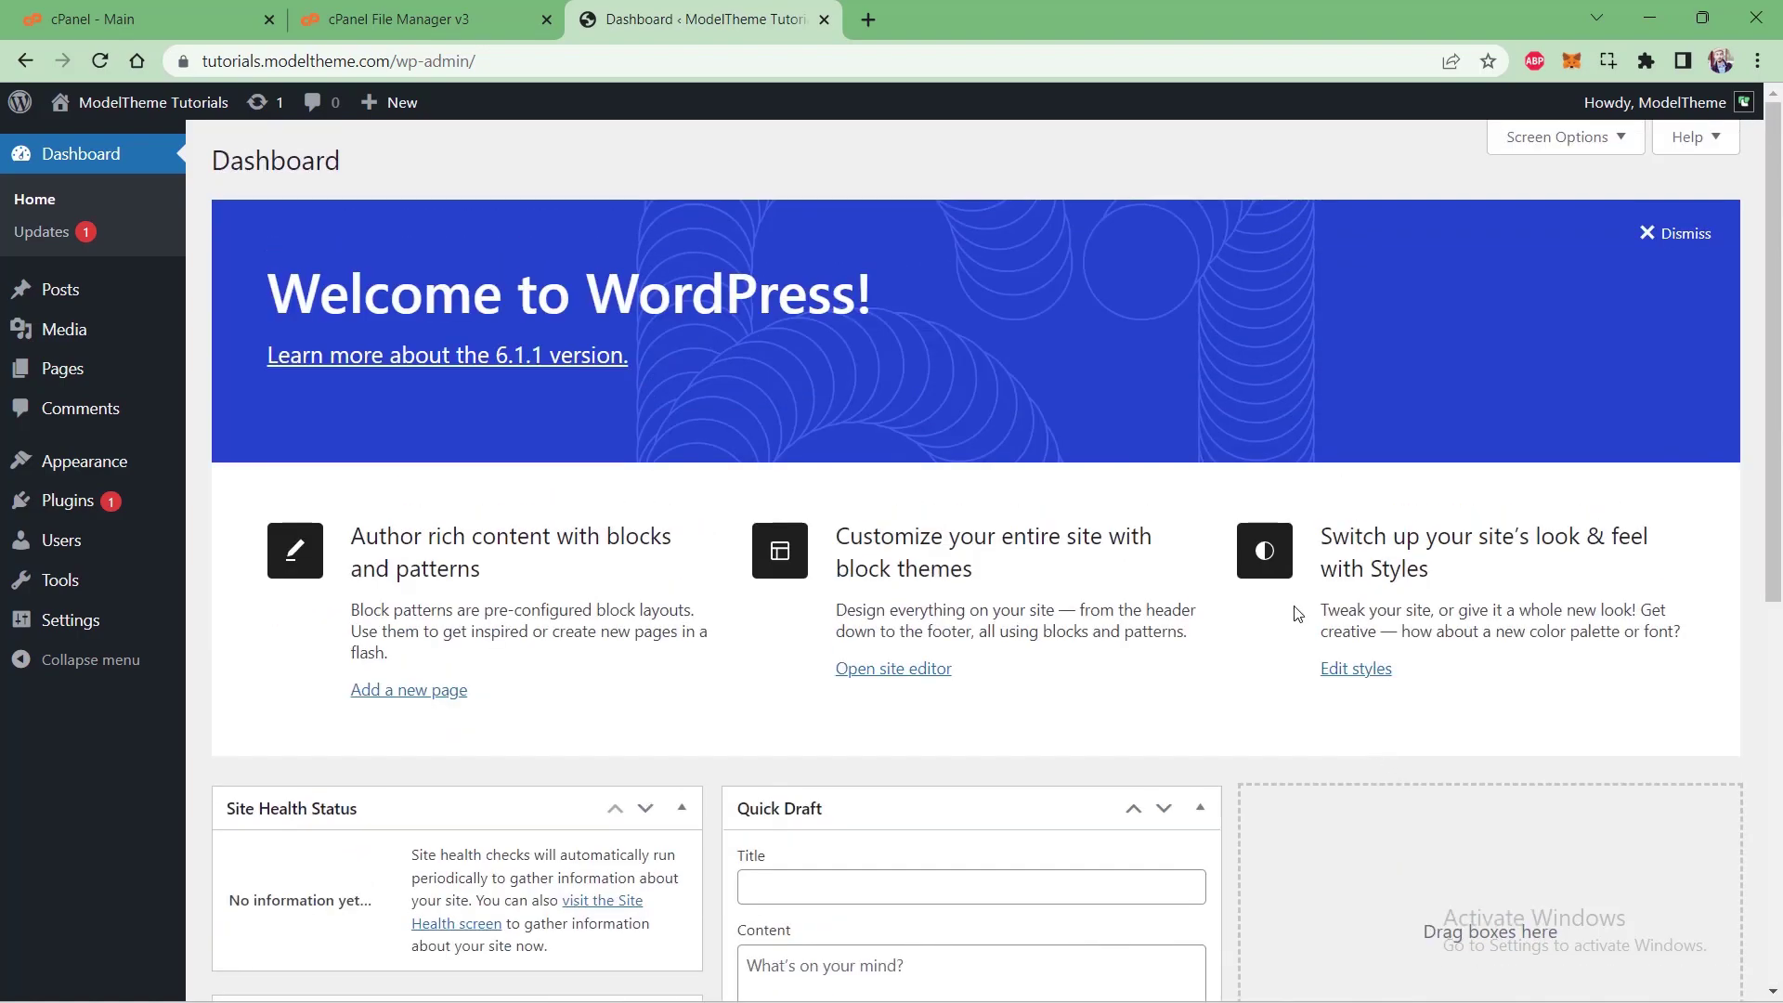
click(60, 289)
click(153, 102)
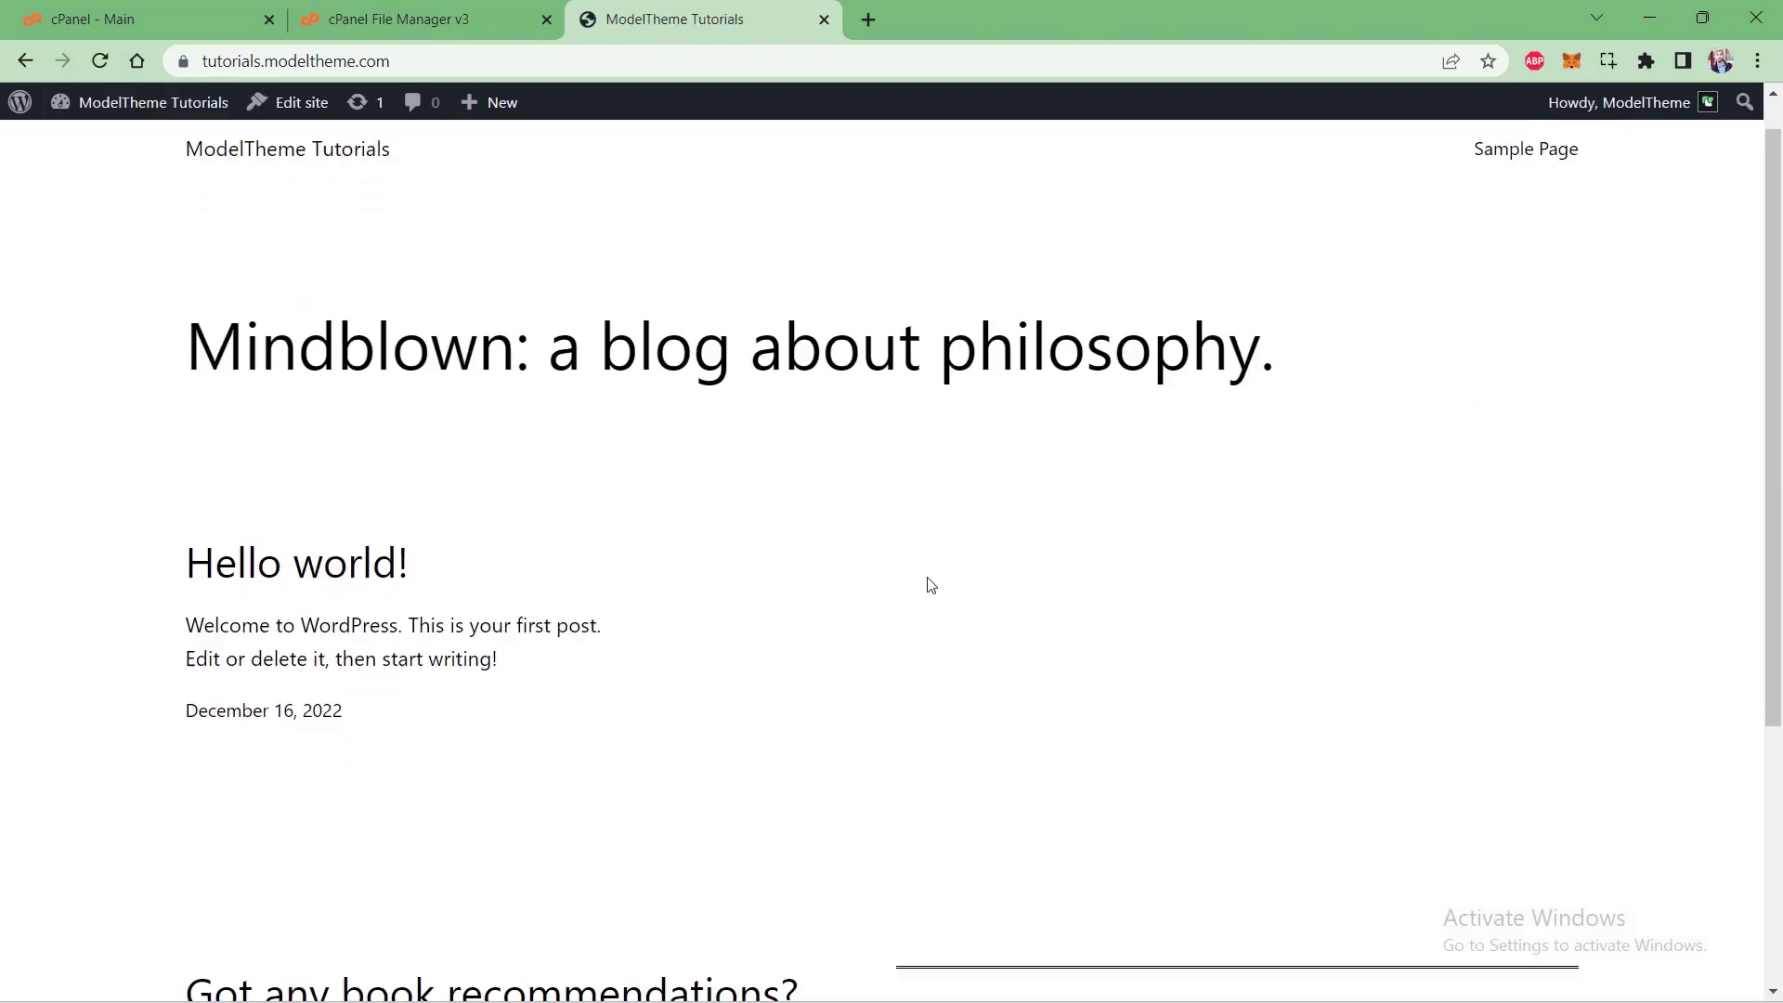
scroll(929, 585, up, 1)
scroll(924, 595, down, 5)
scroll(933, 603, up, 5)
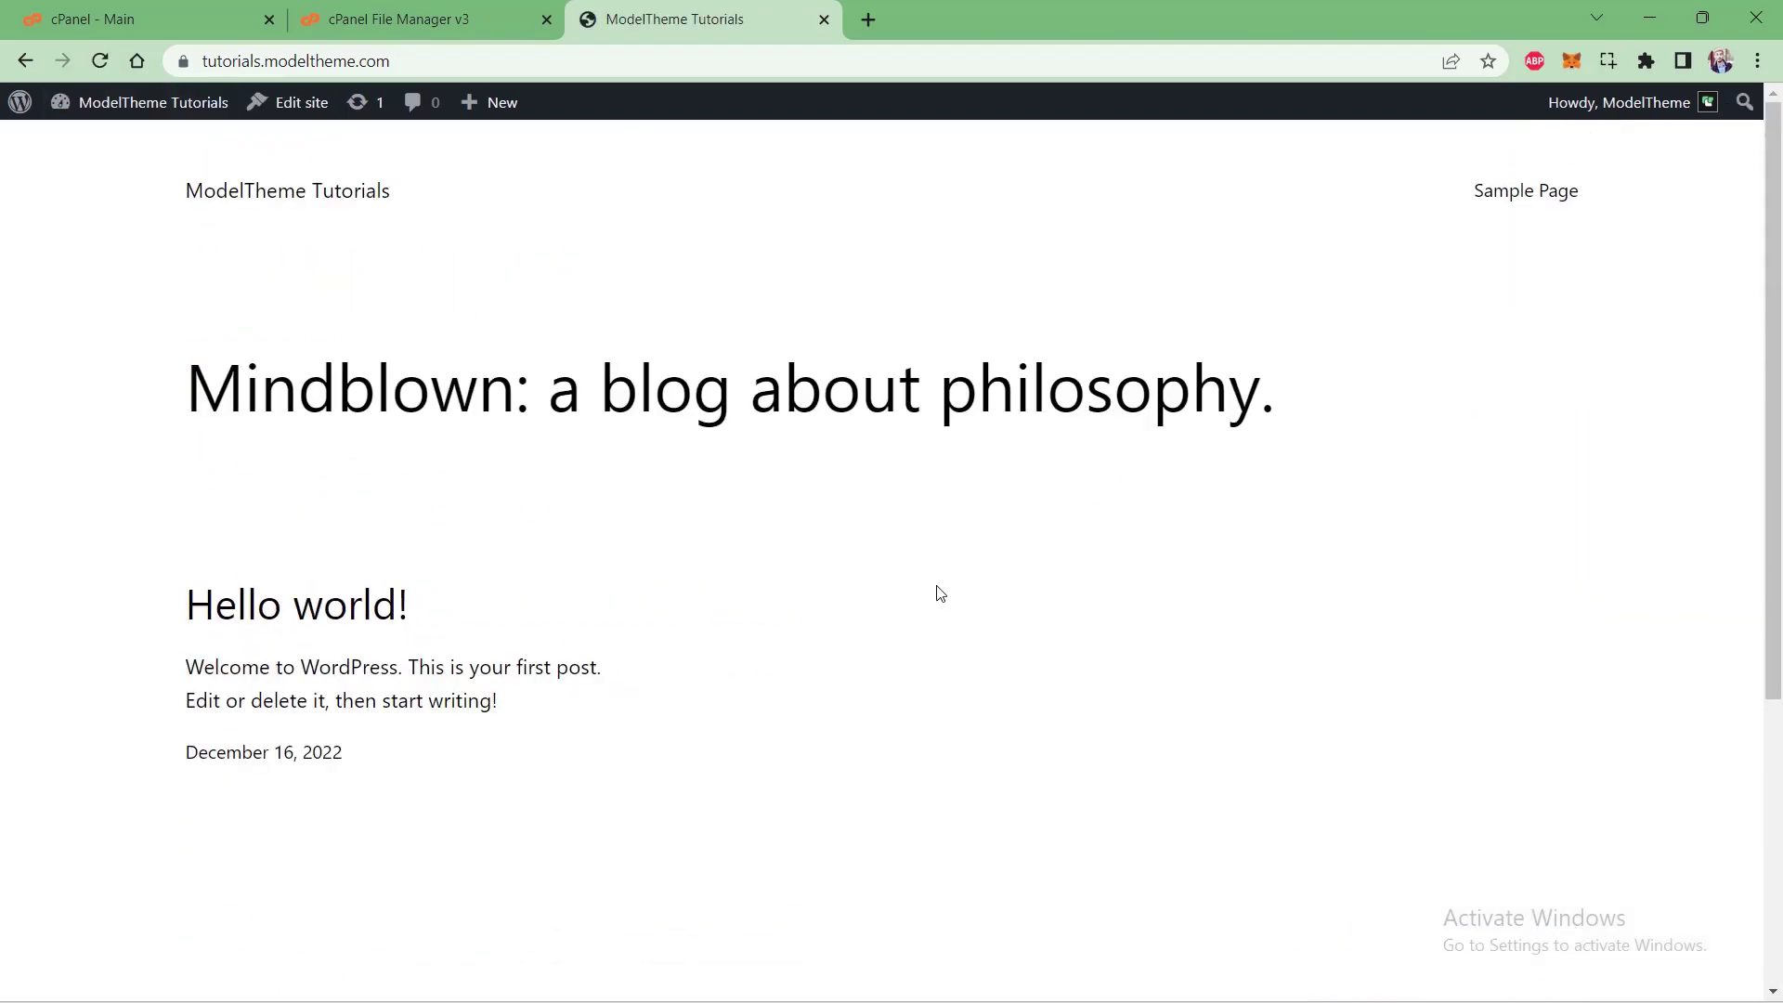